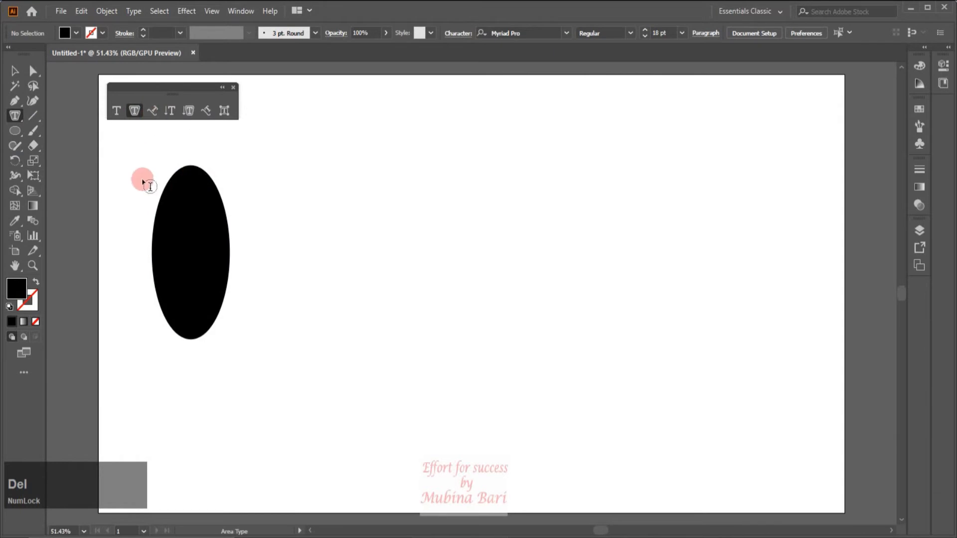
Step: Convert the black ellipse into a horizontal area type object filled with placeholder text
left_click(187, 175)
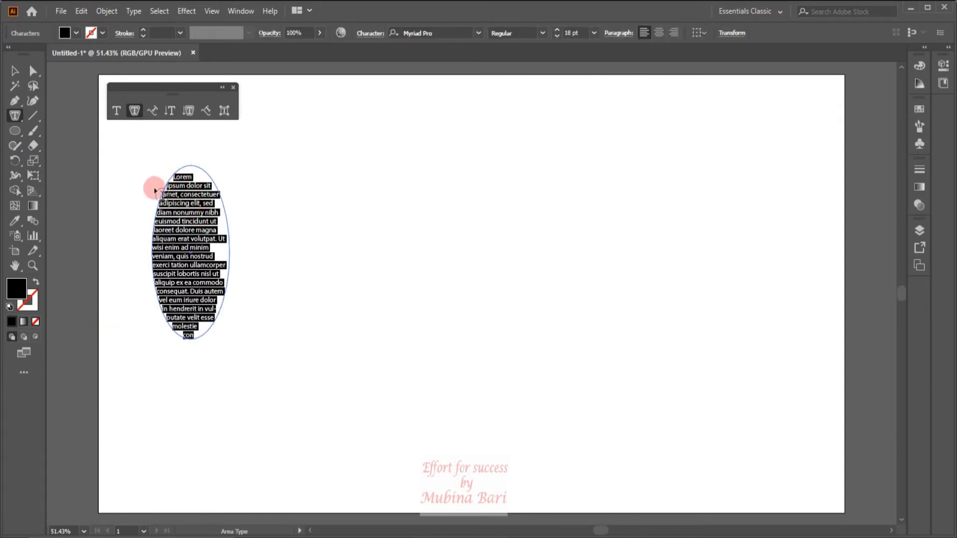
left_click(193, 297, "ctrl")
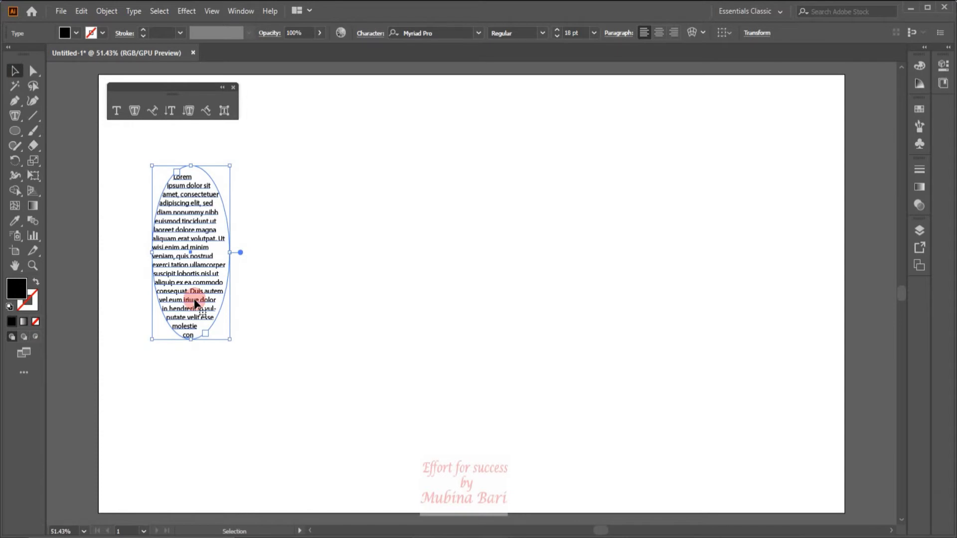
Step: Draw a tilted hexagon about 404 px wide and 377 px high beside the ellipse text
left_click(18, 136)
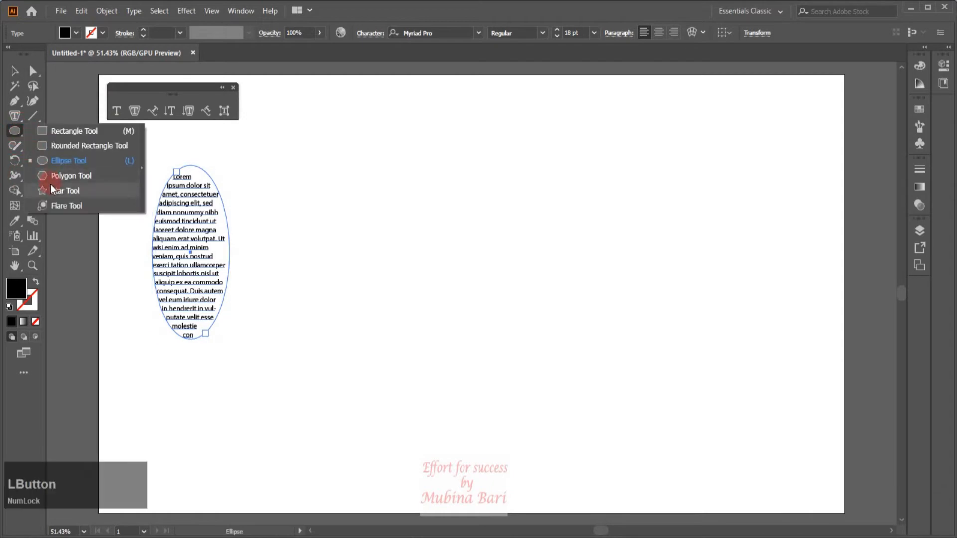
left_click(59, 175)
left_click_drag(278, 192, 327, 258)
left_click(16, 72)
left_click_drag(275, 162, 352, 238)
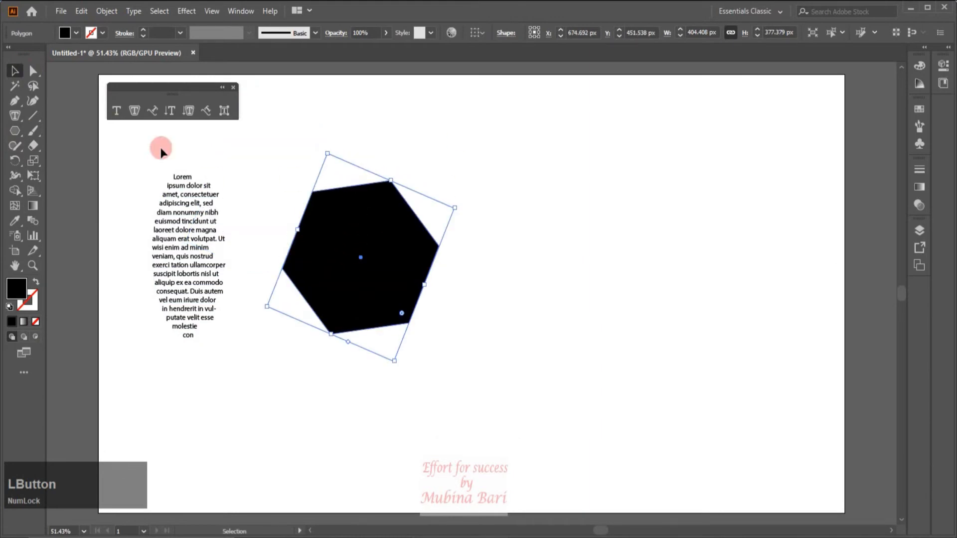
Step: Convert the hexagon into a vertical area type object filled with placeholder text and deselect it
left_click(190, 112)
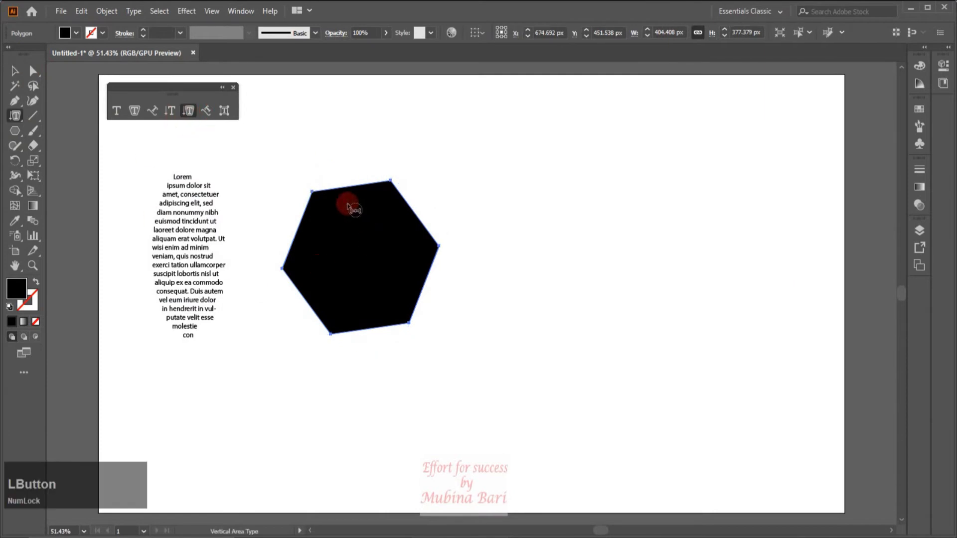
left_click(333, 195)
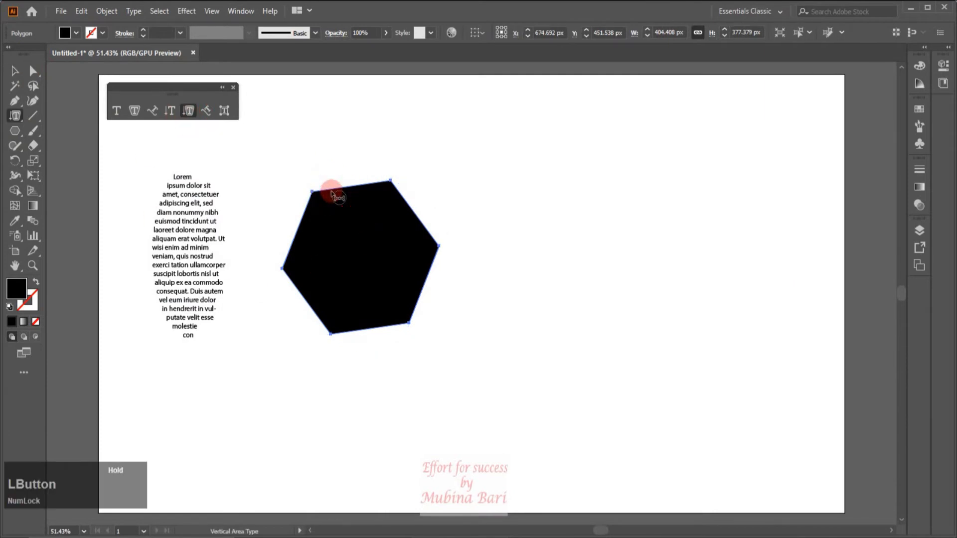
left_click(15, 71)
left_click(491, 289)
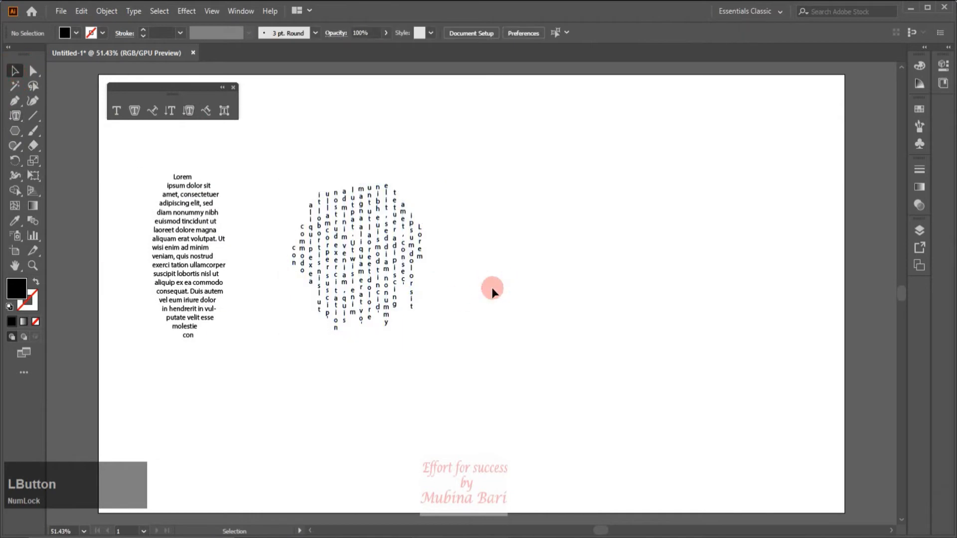
Step: Set the ellipse text's paragraph alignment to Justify all lines
left_click(180, 247)
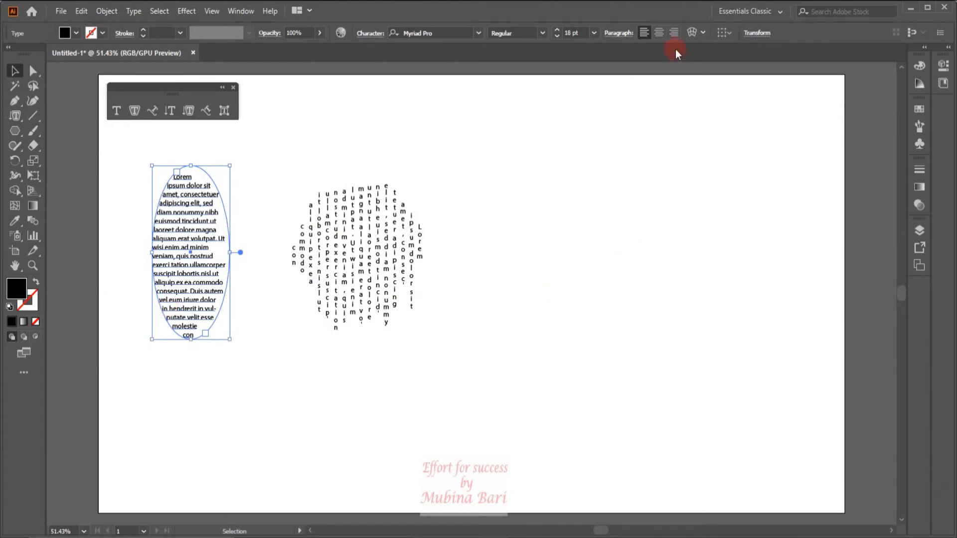
left_click(619, 34)
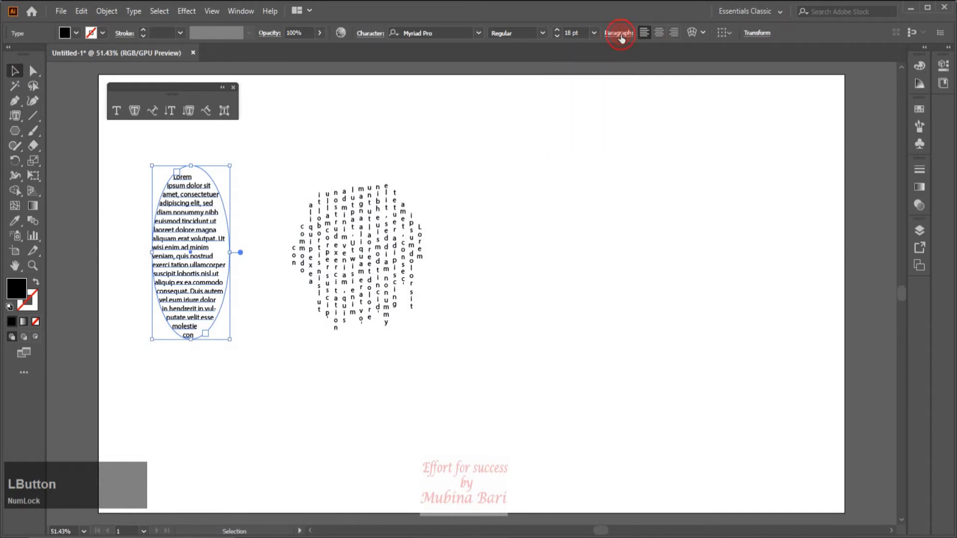
left_click(627, 55)
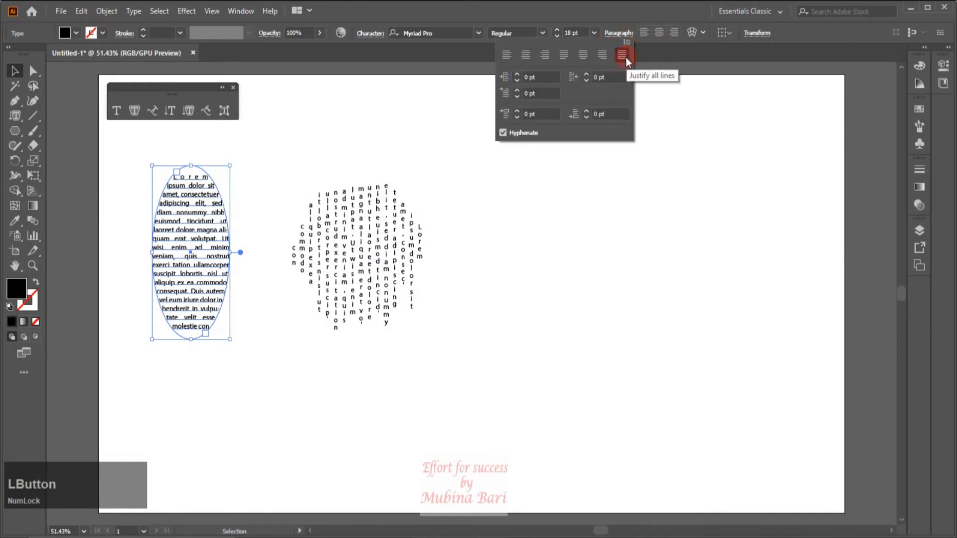
left_click(213, 417)
left_click(139, 174)
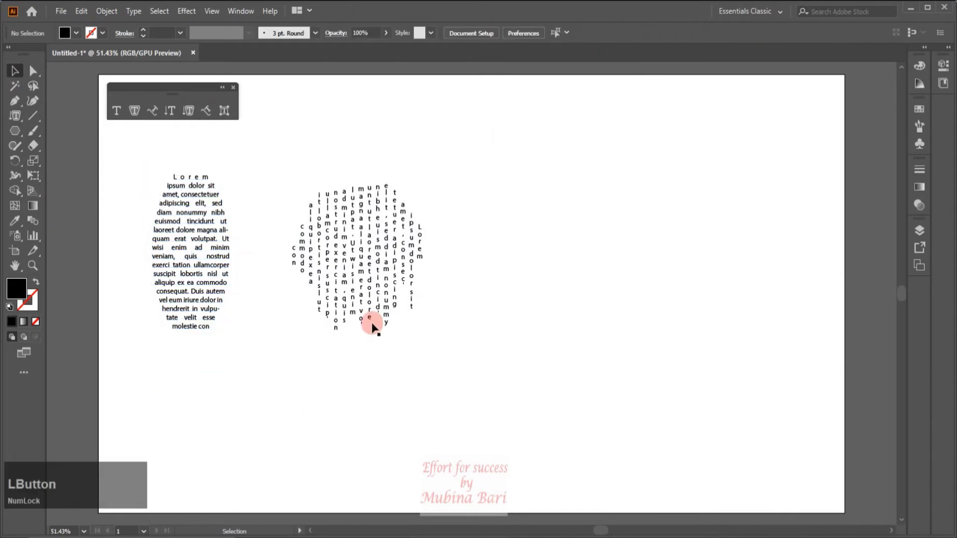
Step: Set the vertical hexagon text's paragraph alignment to Justify all lines
left_click(369, 310)
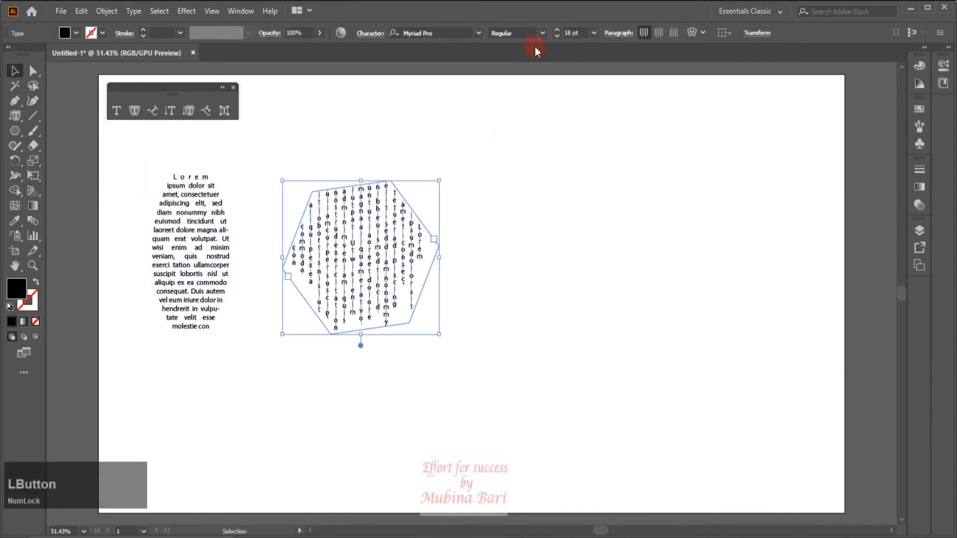
left_click(615, 40)
left_click(620, 56)
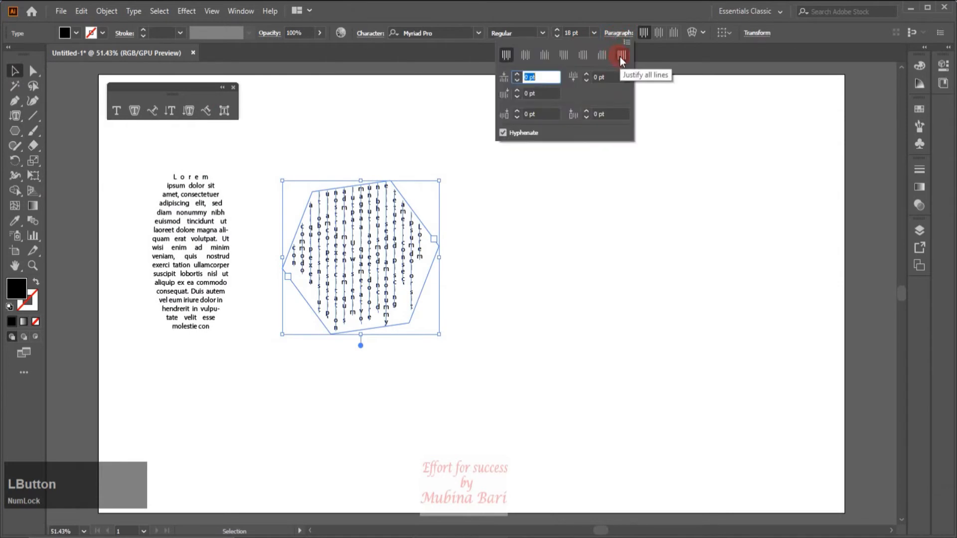
left_click(501, 210)
left_click(502, 212)
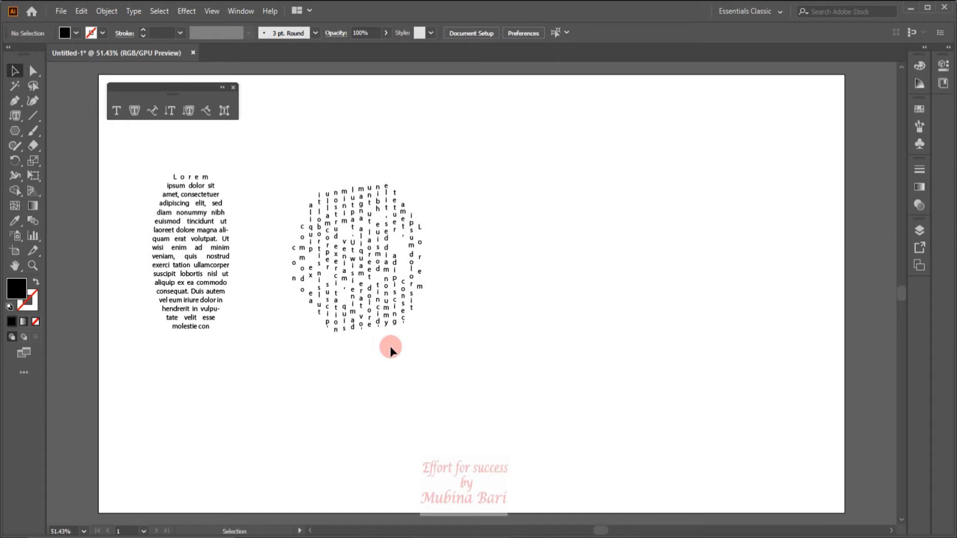
Step: Open Area Type Options for the ellipse text, set the width to 222 px and enable Preview
left_click(166, 307)
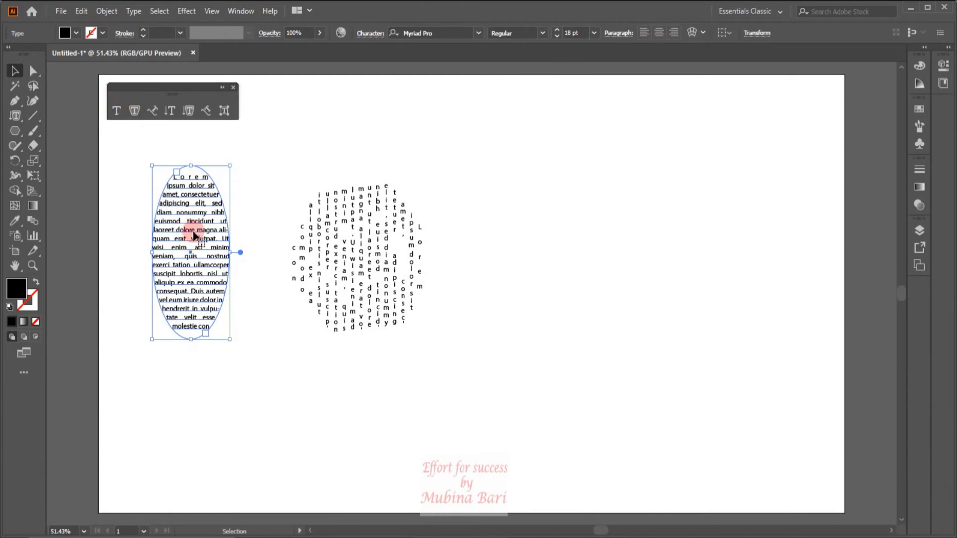
left_click(133, 11)
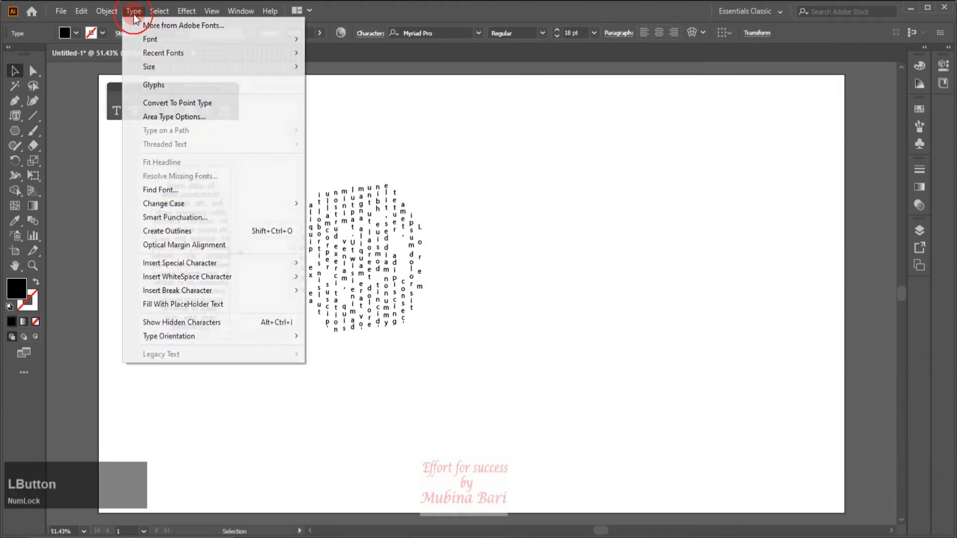
left_click(166, 117)
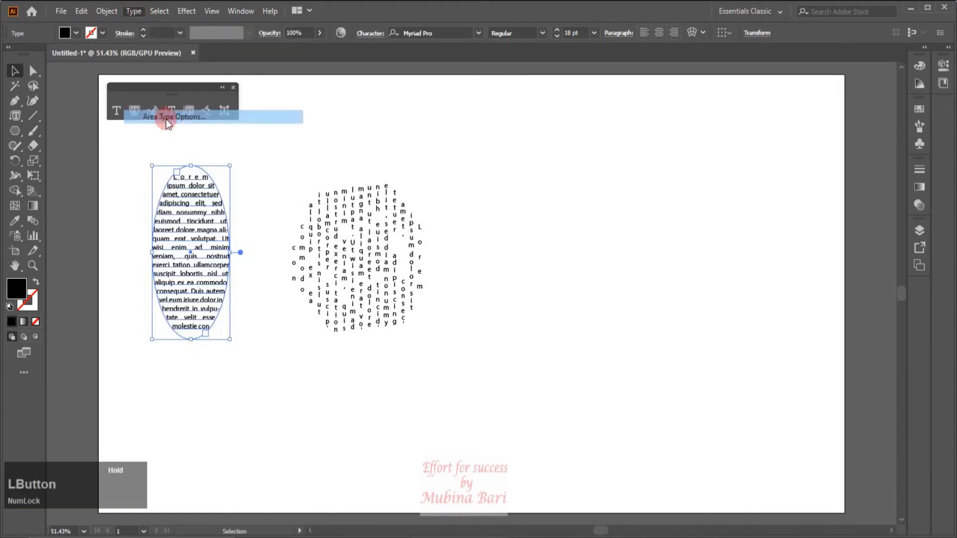
left_click_drag(721, 121, 772, 92)
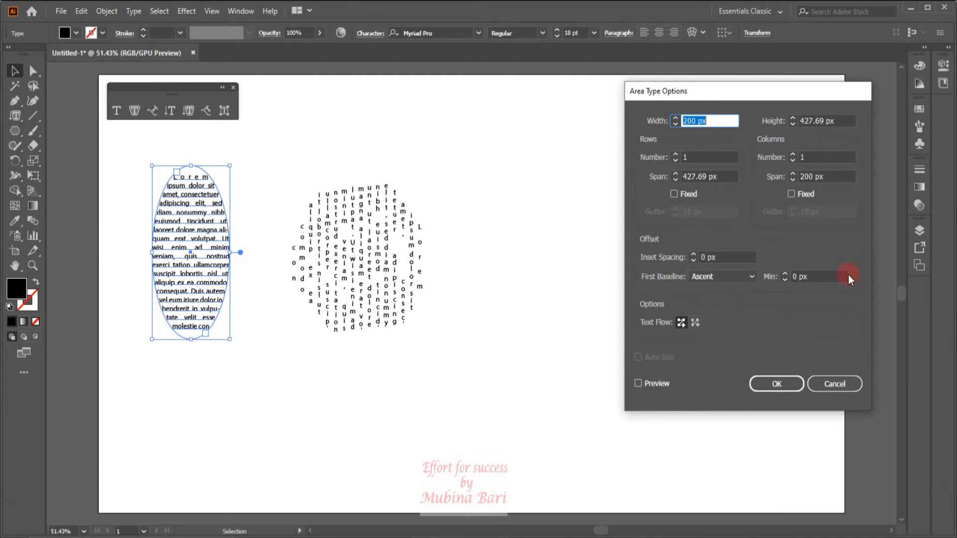
type("222")
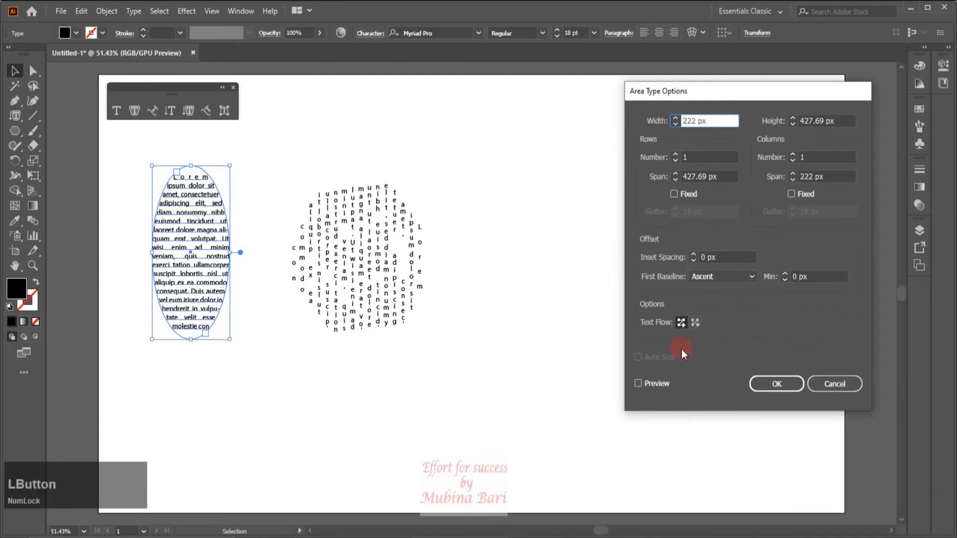
left_click(639, 382)
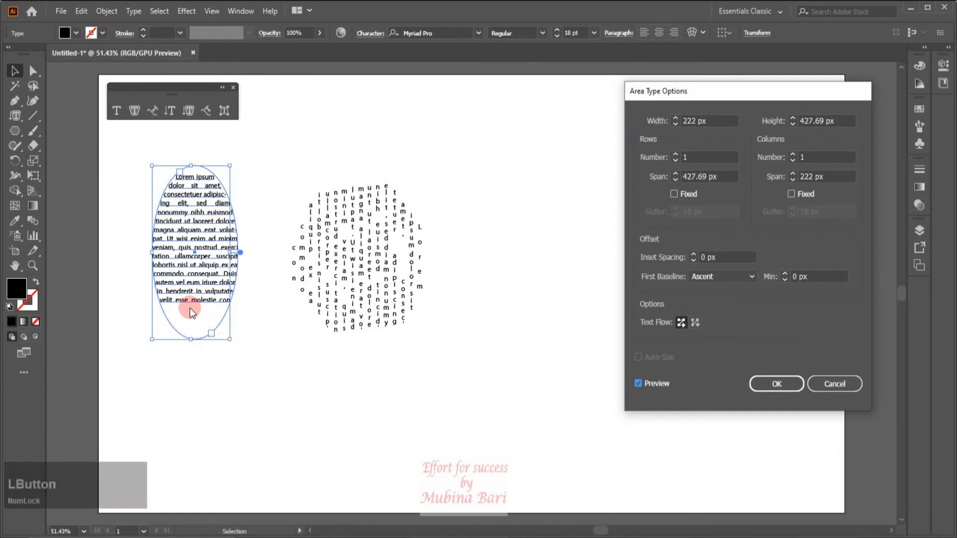
Step: Try widening the ellipse text area to 293 px, narrowing it to 150 px, and setting it to 201 px
left_click_drag(676, 117, 675, 118)
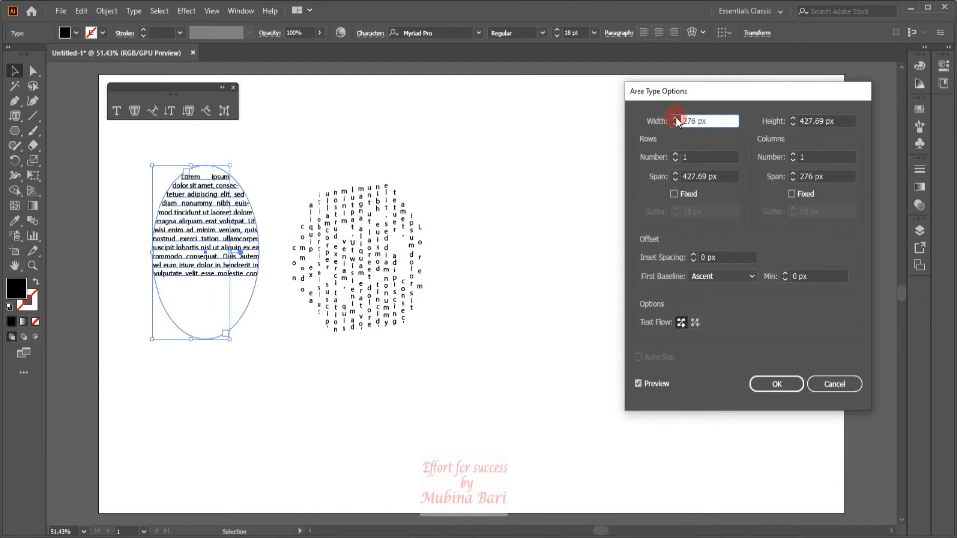
left_click_drag(676, 118, 675, 117)
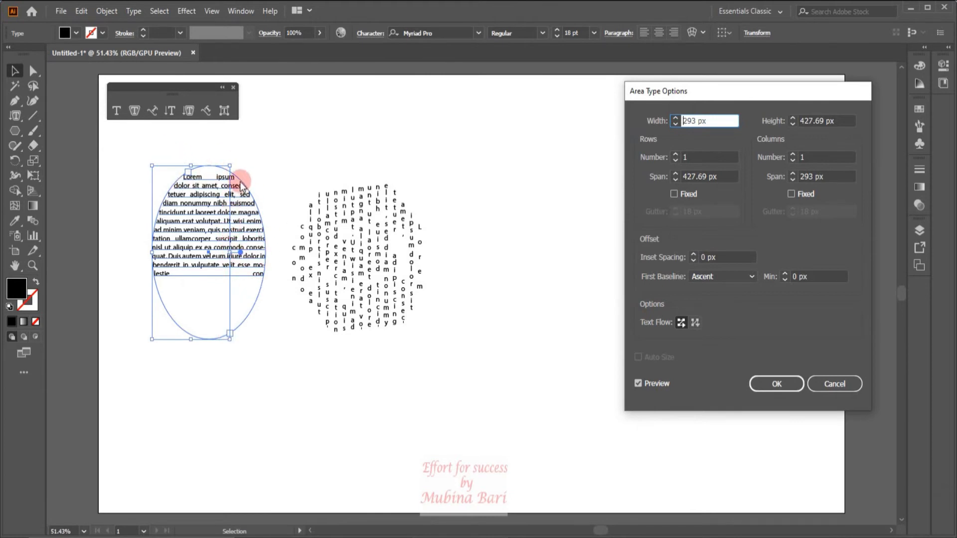
left_click(677, 126)
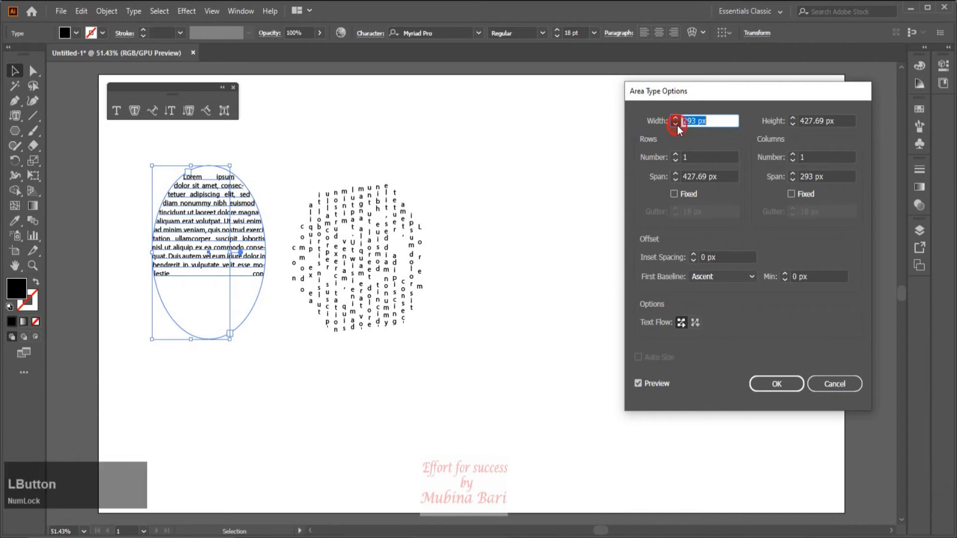
left_click_drag(677, 125, 676, 124)
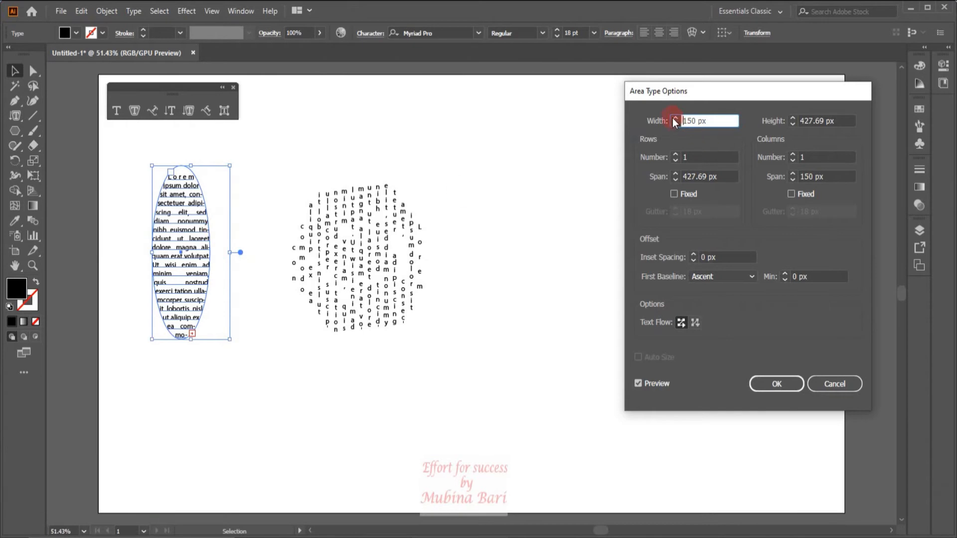
left_click_drag(675, 118, 677, 117)
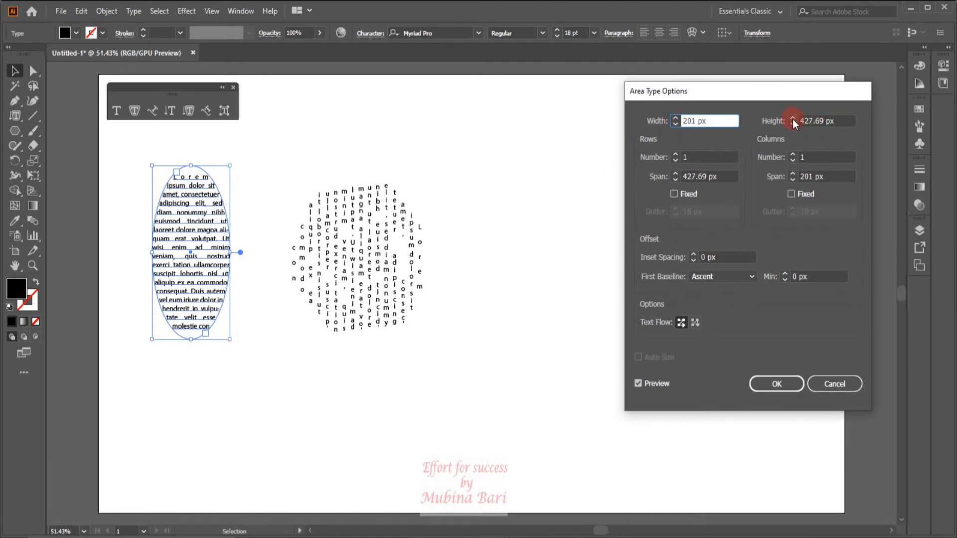
Step: Try a height of 511 px and a width of 234 px for the ellipse text area, and cancel the options
left_click_drag(792, 118, 792, 118)
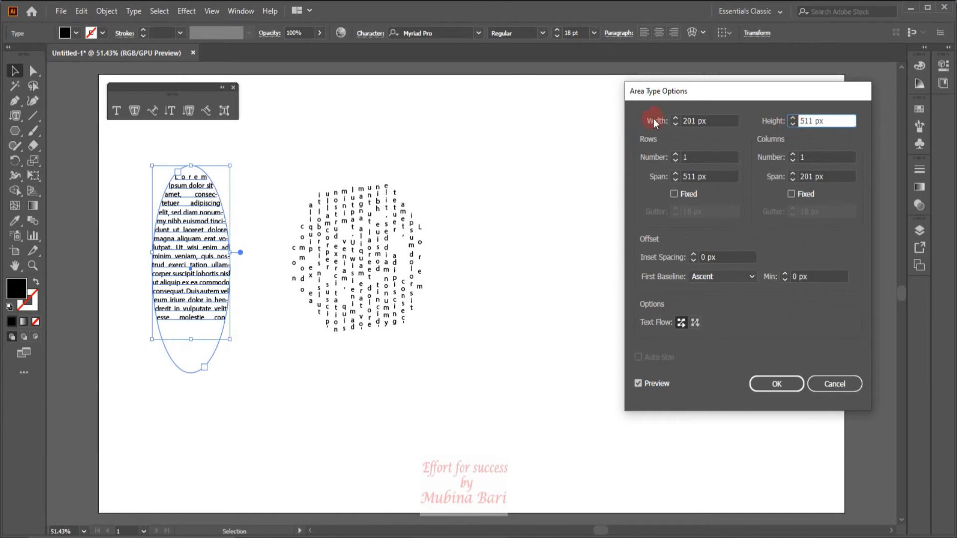
left_click_drag(675, 119, 676, 119)
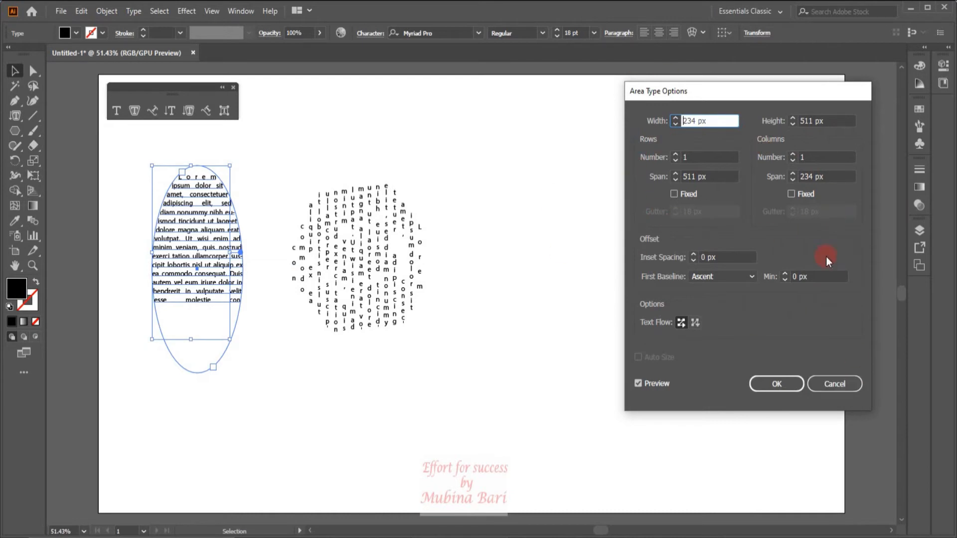
left_click(385, 283)
left_click(379, 264)
left_click(840, 387)
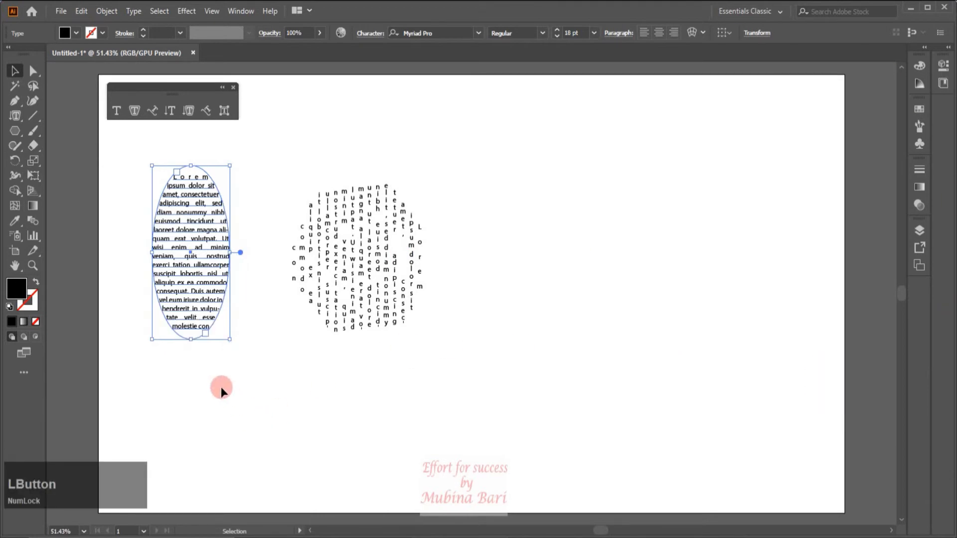
Step: Delete the ellipse and hexagon text objects and draw a rectangle about 788 px wide and 598 px high
left_click_drag(124, 162, 456, 321)
key("Delete")
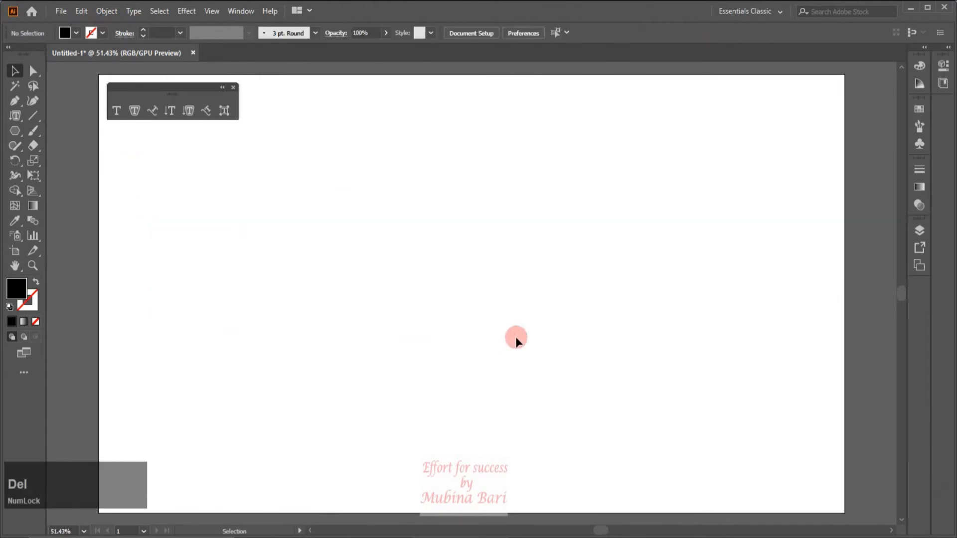
left_click(22, 136)
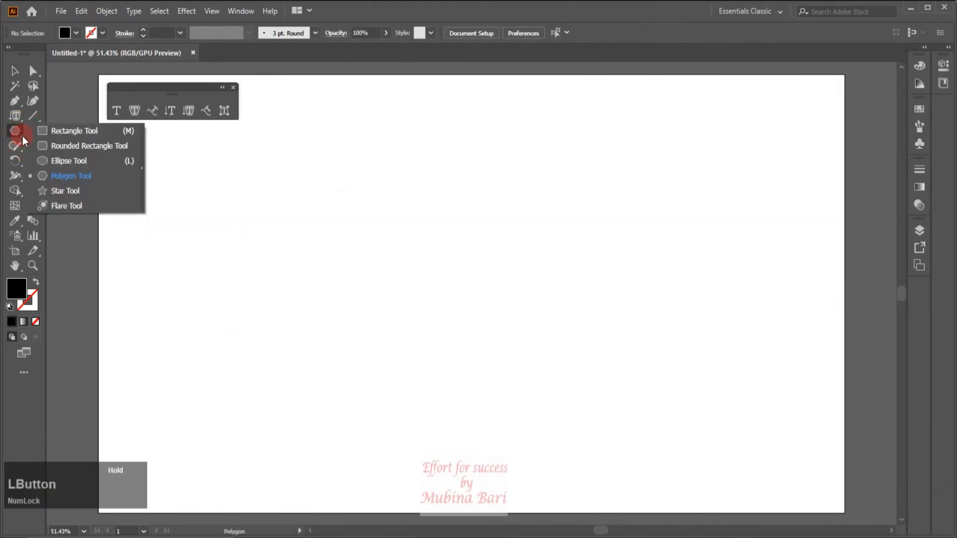
left_click_drag(22, 136, 60, 131)
mouse_move(128, 186)
left_mouse_down()
mouse_move(271, 378)
mouse_move(355, 417)
mouse_move(446, 432)
mouse_move(433, 428)
left_mouse_up()
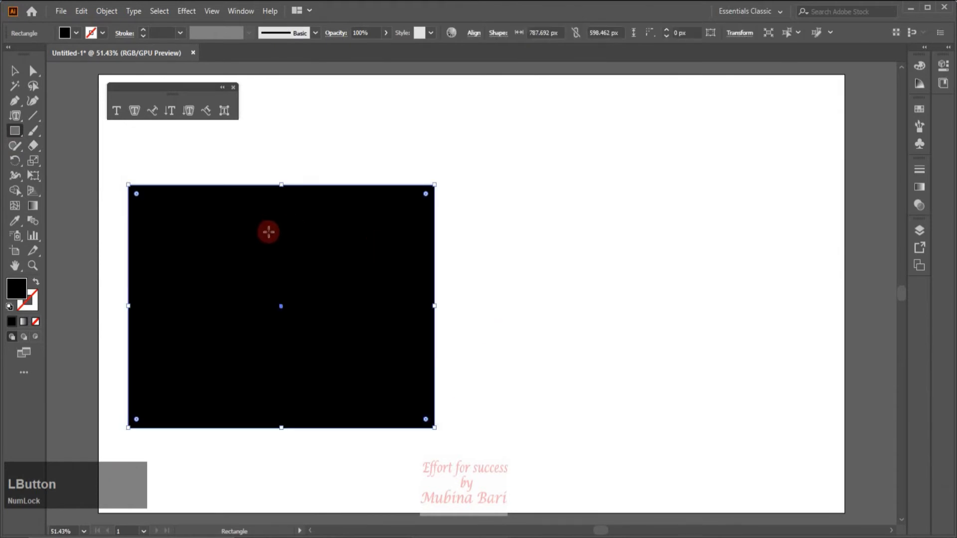
Step: Convert the rectangle into a horizontal area type object with placeholder text and select it as an object
left_click(134, 110)
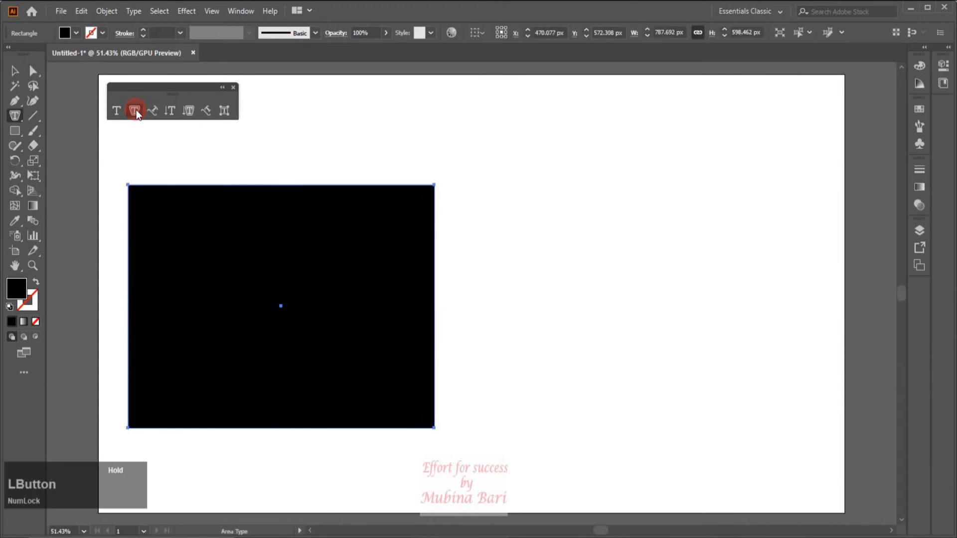
left_click(167, 186)
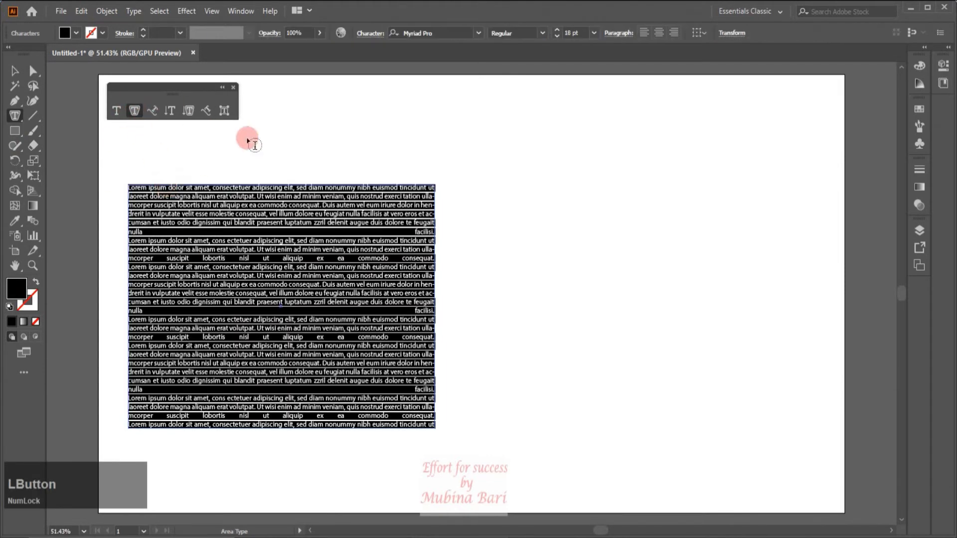
left_click(15, 71)
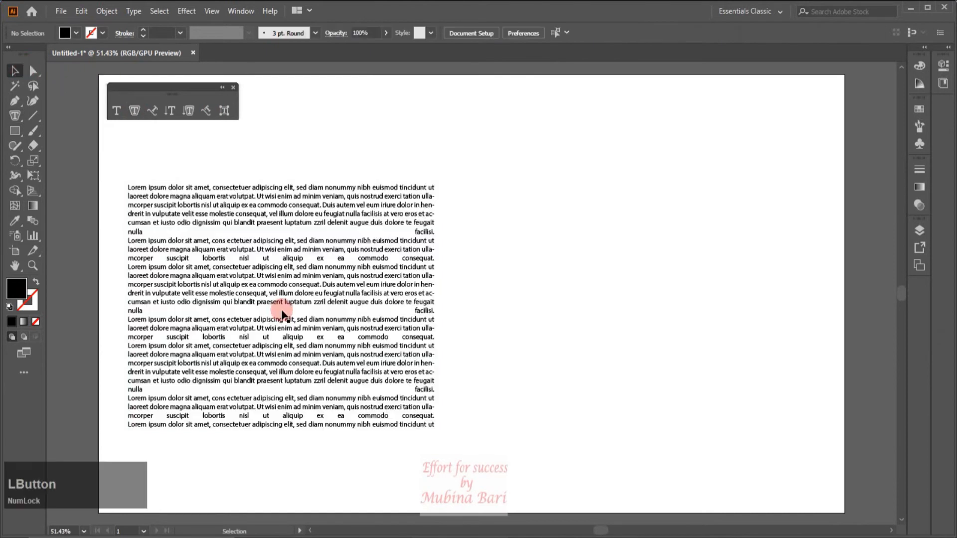
left_click(283, 308)
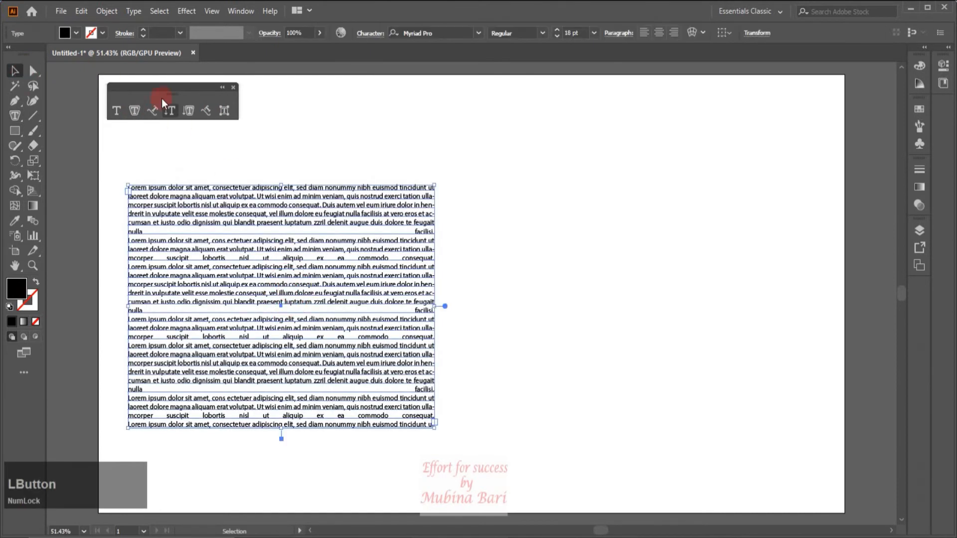
Step: Try splitting the rectangular text area into 3 rows and 3 columns in the Area Type Options, with the preview on
left_click(133, 10)
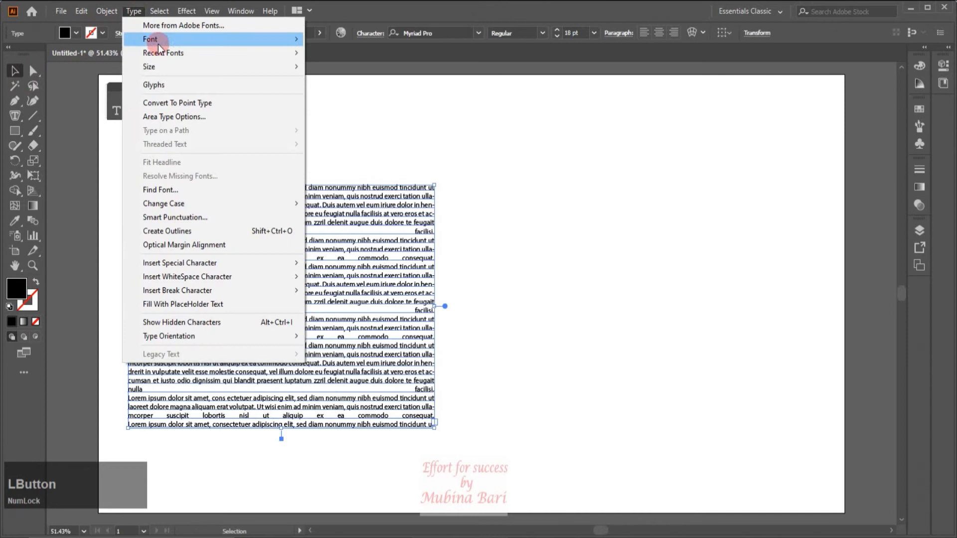
left_click(172, 115)
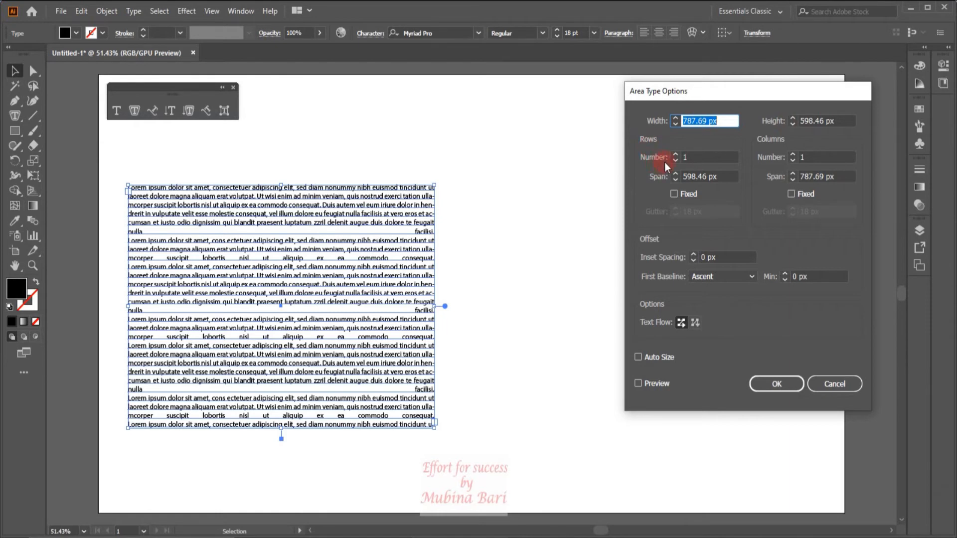
left_click(675, 154)
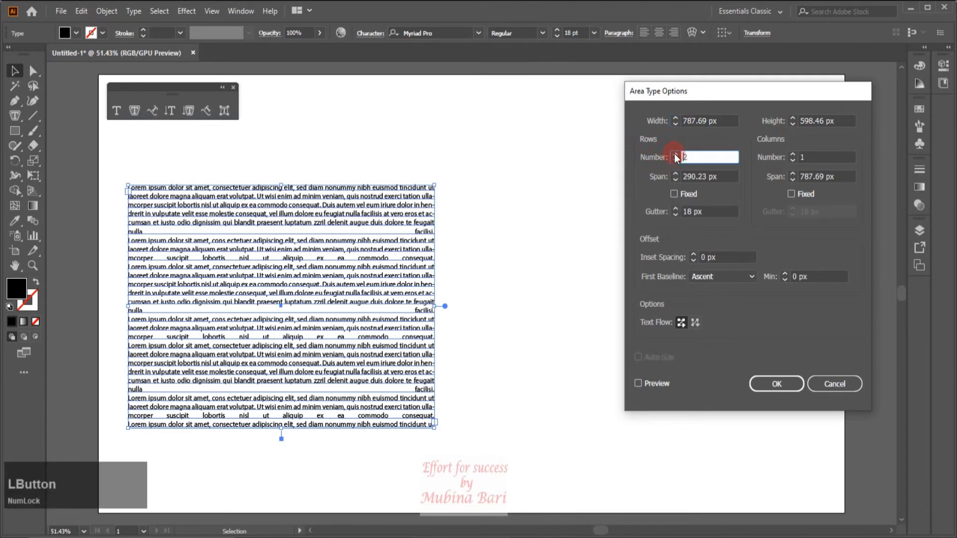
left_click(637, 383)
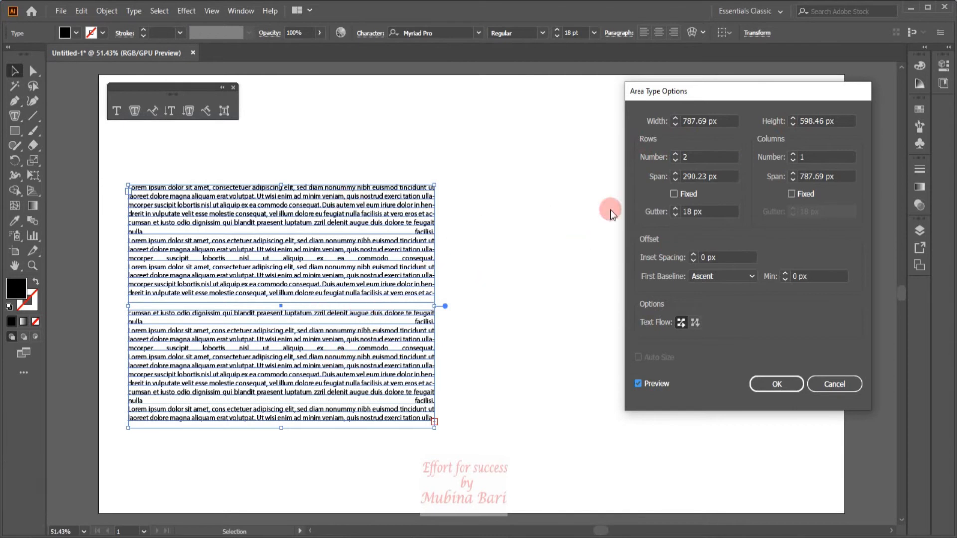
left_click(678, 154)
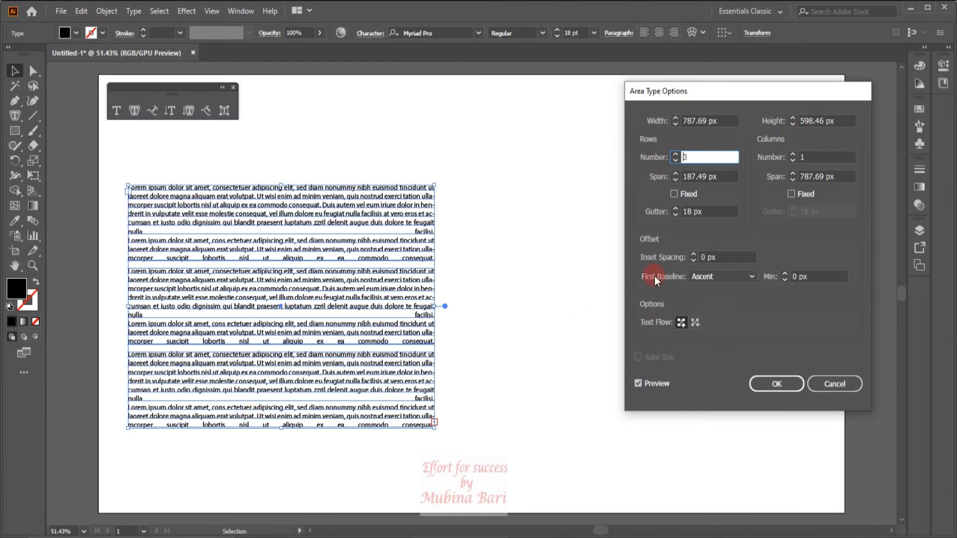
left_click(791, 154)
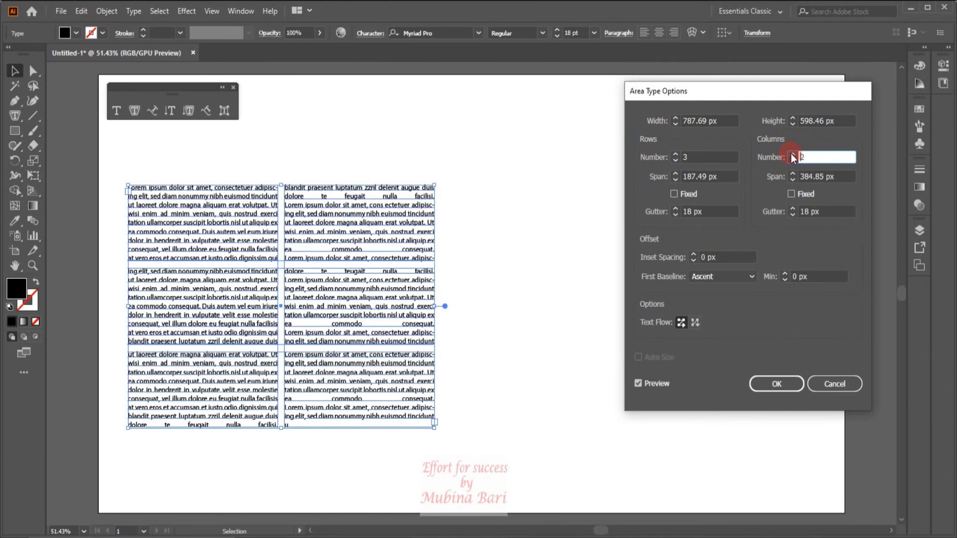
left_click(791, 154)
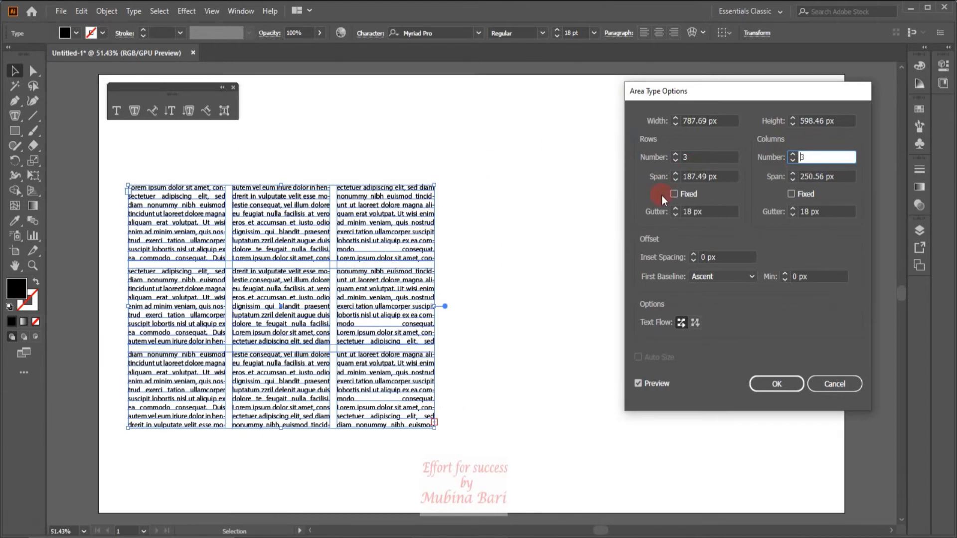
Step: Try row spans of 188 px and 231 px, and bring the spans back to 188 px for rows and 250 px for columns
left_click(677, 172)
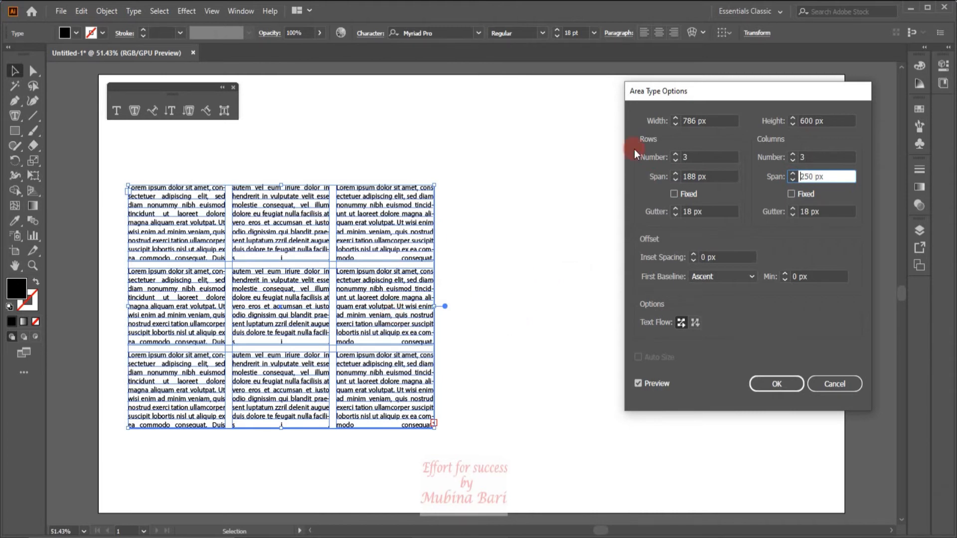
left_click(674, 172)
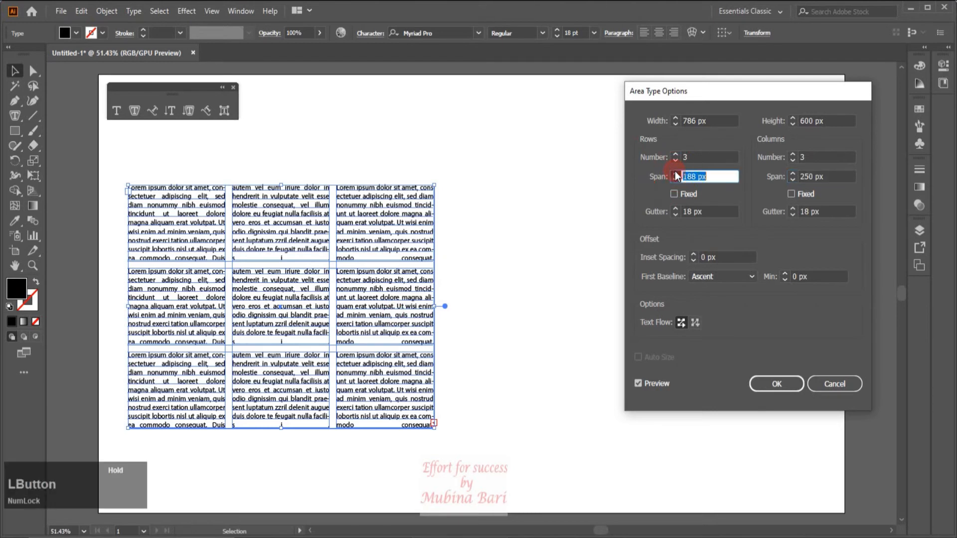
left_click_drag(675, 171, 674, 171)
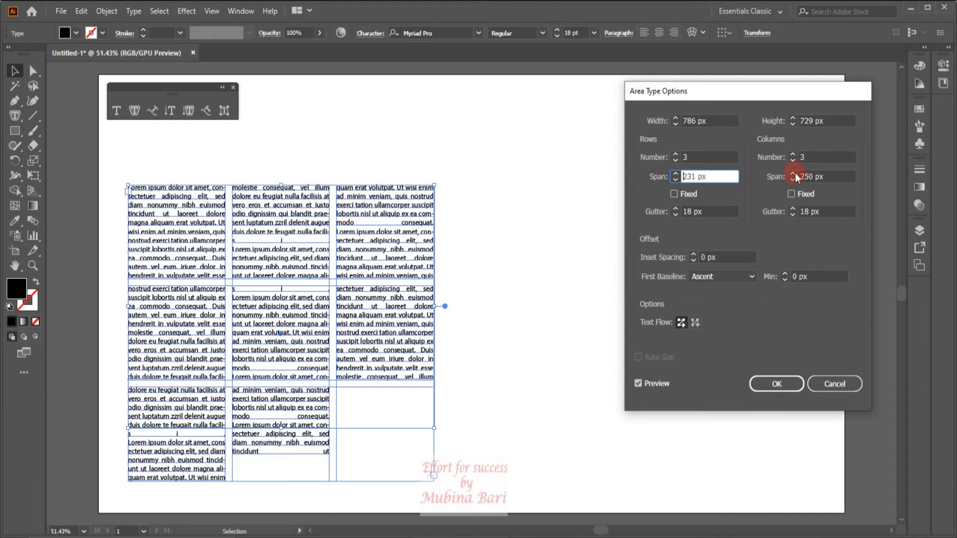
left_click_drag(792, 172, 464, 375)
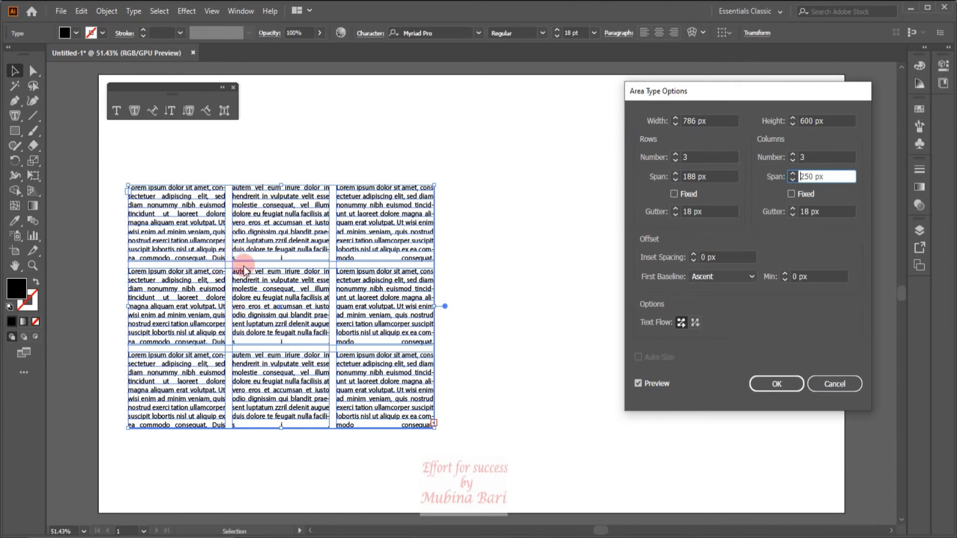
Step: Try a row gutter of 51 px and a column gutter of 53 px, and cancel the Area Type Options
left_click(674, 208)
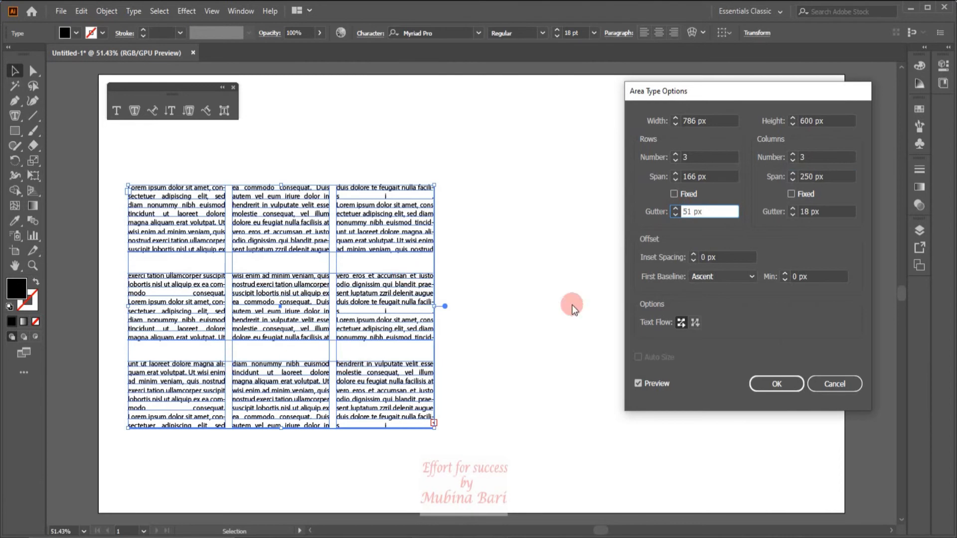
left_click(793, 209)
left_click_drag(793, 208, 794, 209)
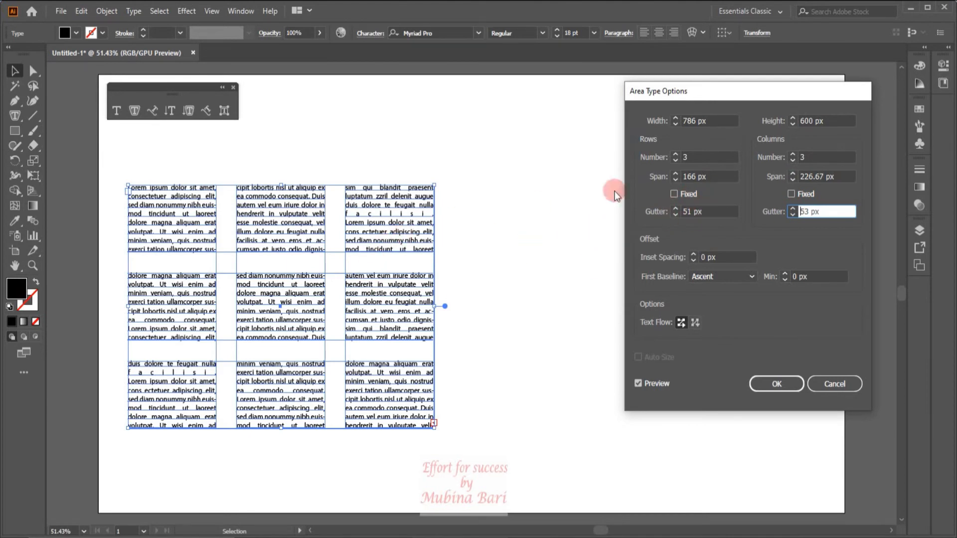
left_click(777, 388)
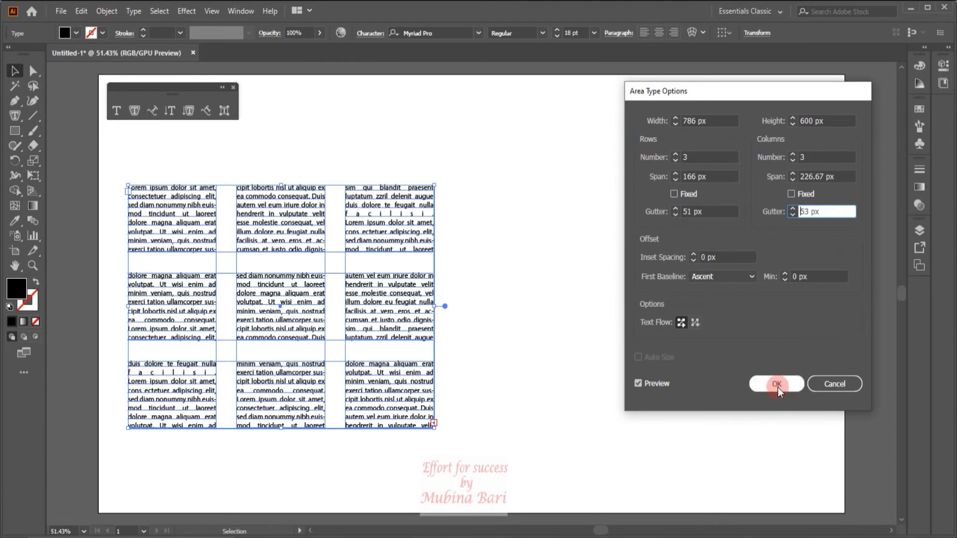
left_click(842, 384)
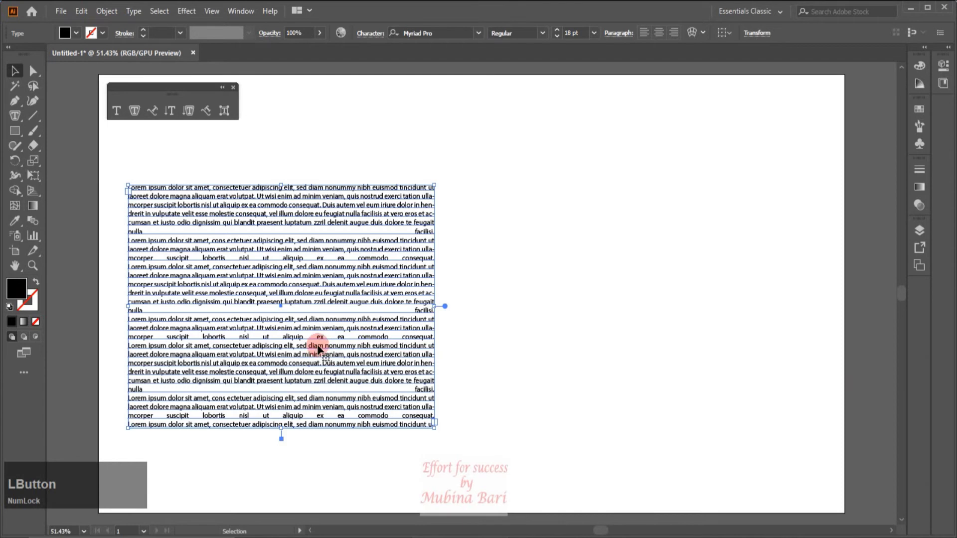
Step: Delete the selected rectangular text object from the artboard
key("Delete")
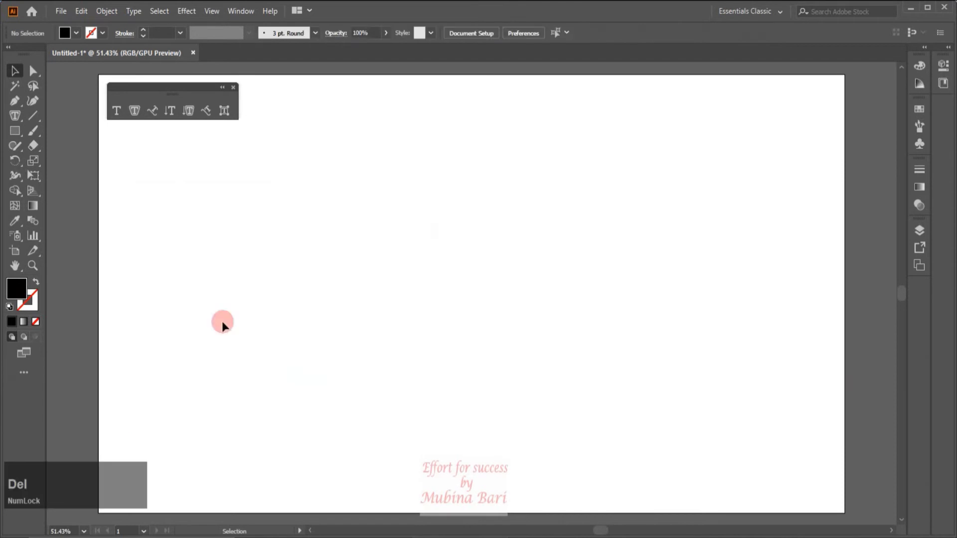
left_click(15, 130)
left_click_drag(133, 211, 261, 364)
key("Delete")
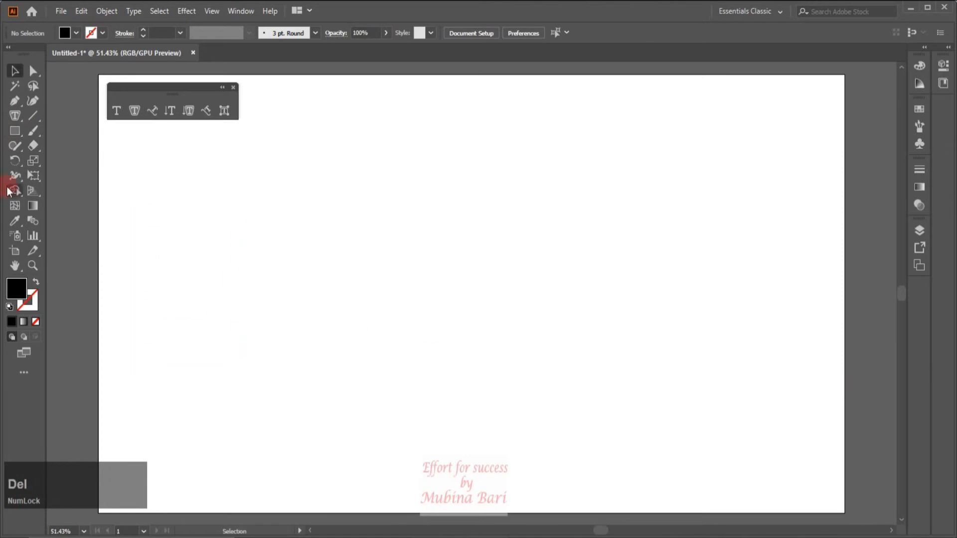
Step: Draw a rectangle about 423 px wide and 475 px high, convert it to horizontal area type with placeholder text, and select it as an object
left_click(15, 134)
left_click_drag(130, 195, 294, 387)
left_click(133, 112)
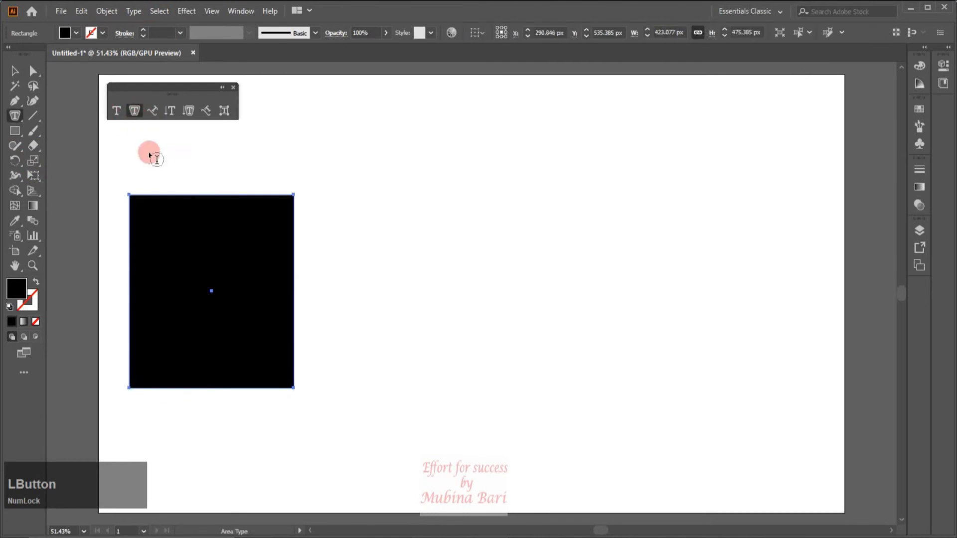
left_click(159, 201)
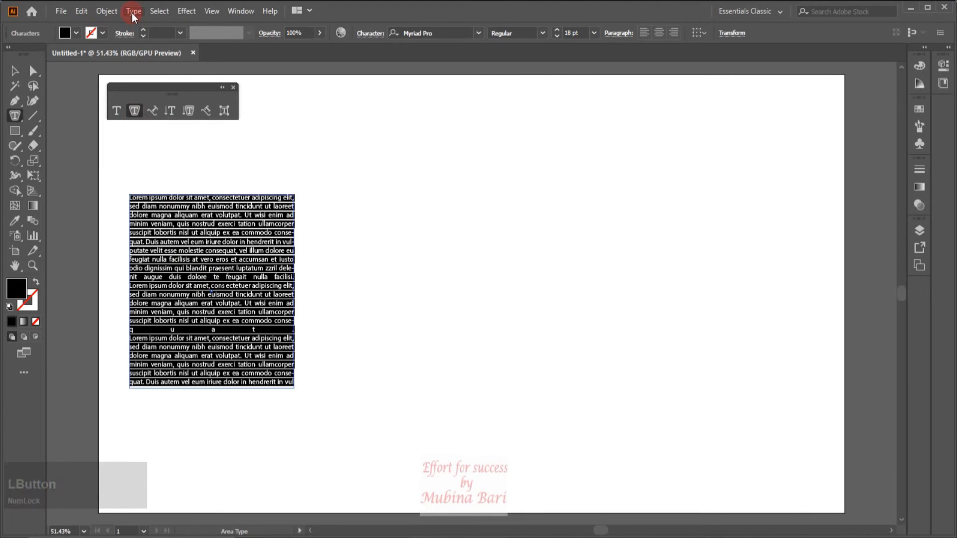
left_click(26, 71)
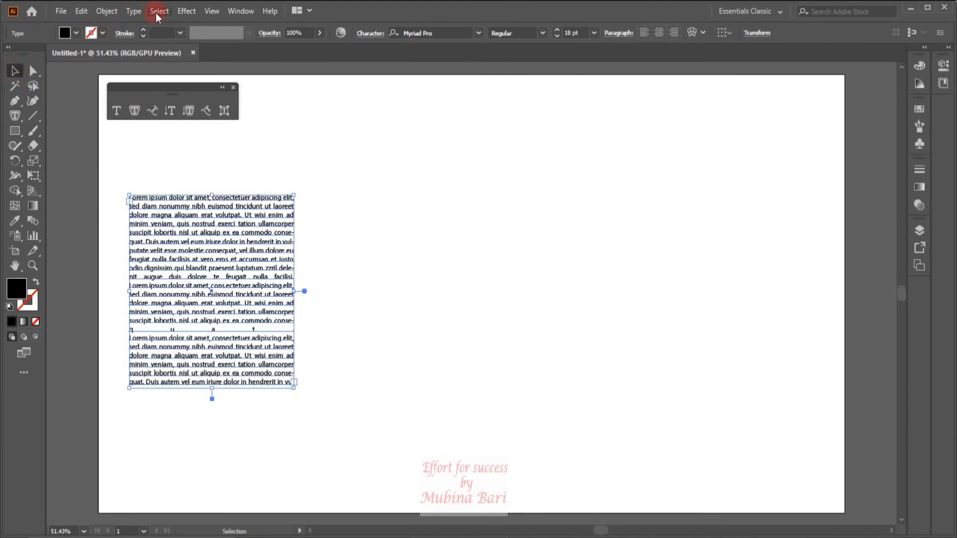
Step: Try dividing the new text area into 2 rows and 2 columns in the Area Type Options, with the preview on
left_click(137, 10)
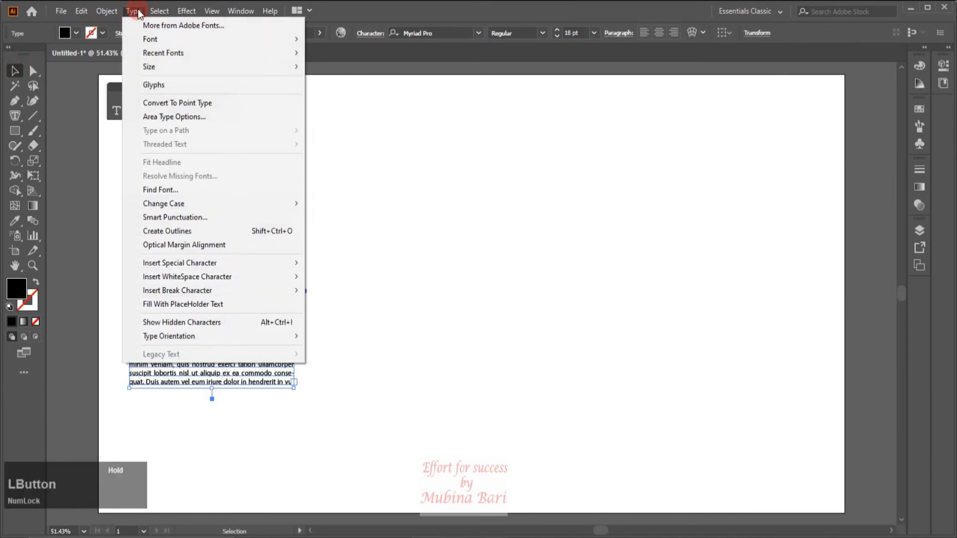
left_click(163, 120)
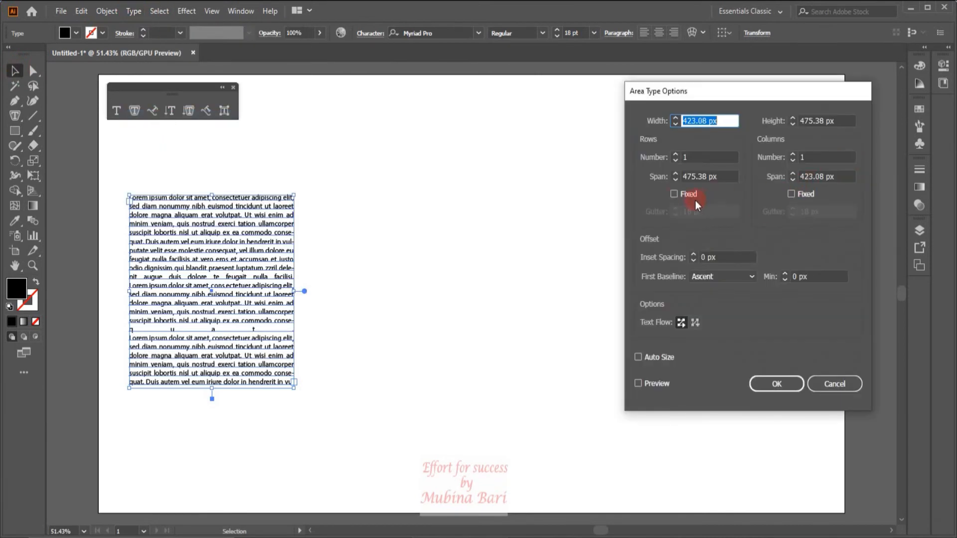
left_click(675, 155)
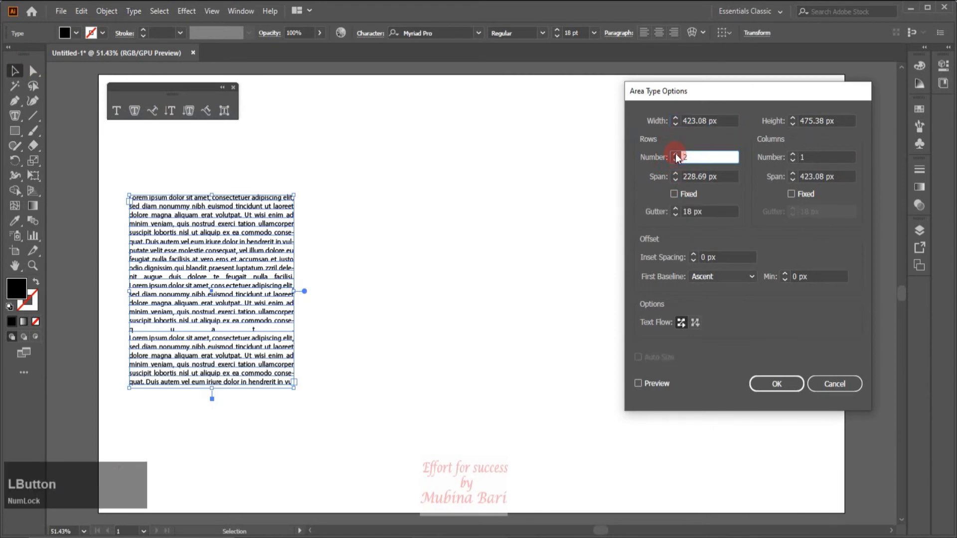
left_click(642, 385)
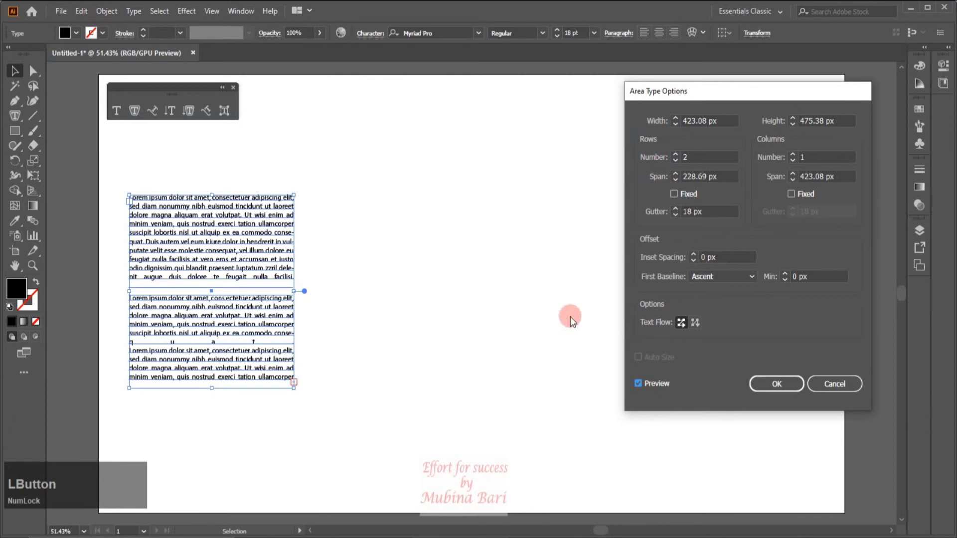
left_click(792, 155)
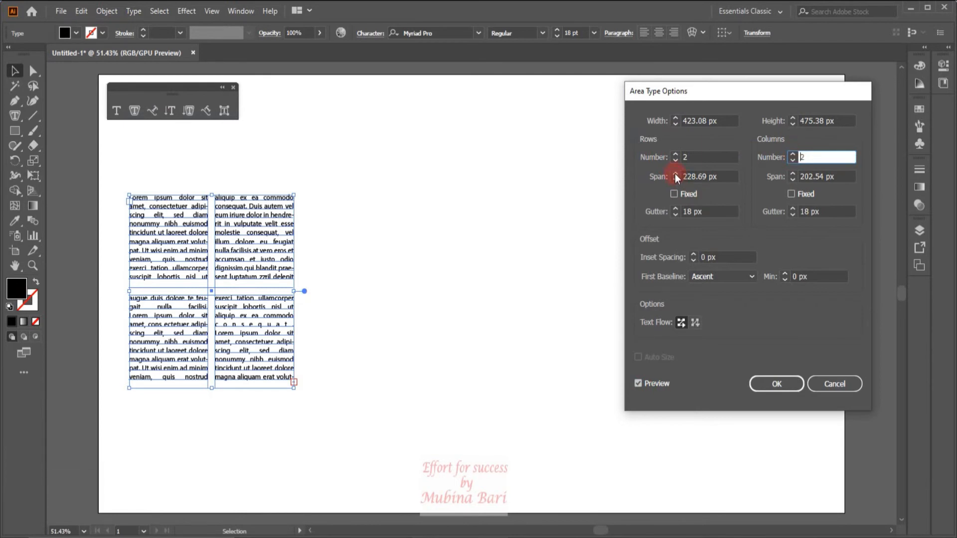
Step: Try a row span of 255 px and a column span of 229 px for the text area, and apply the options
left_click(675, 173)
left_click(794, 172)
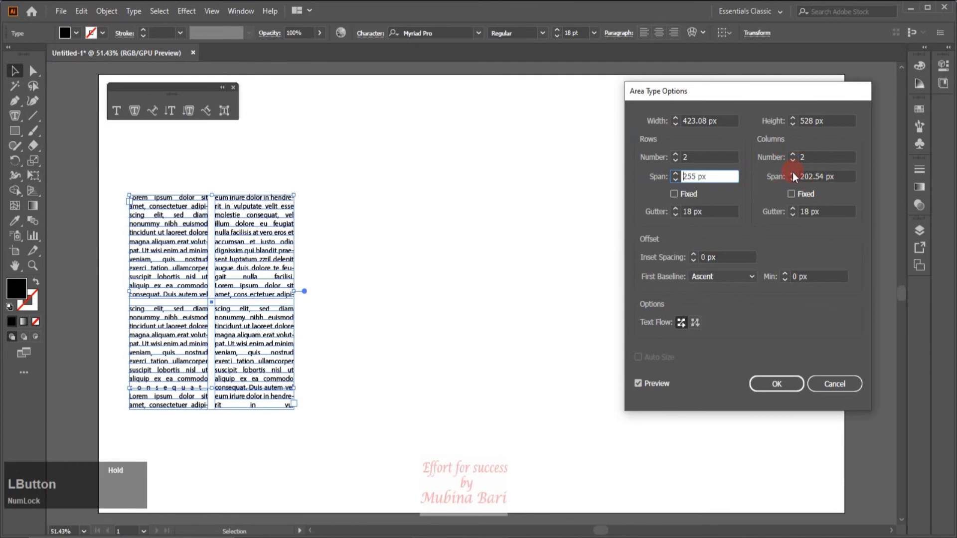
left_click(674, 194)
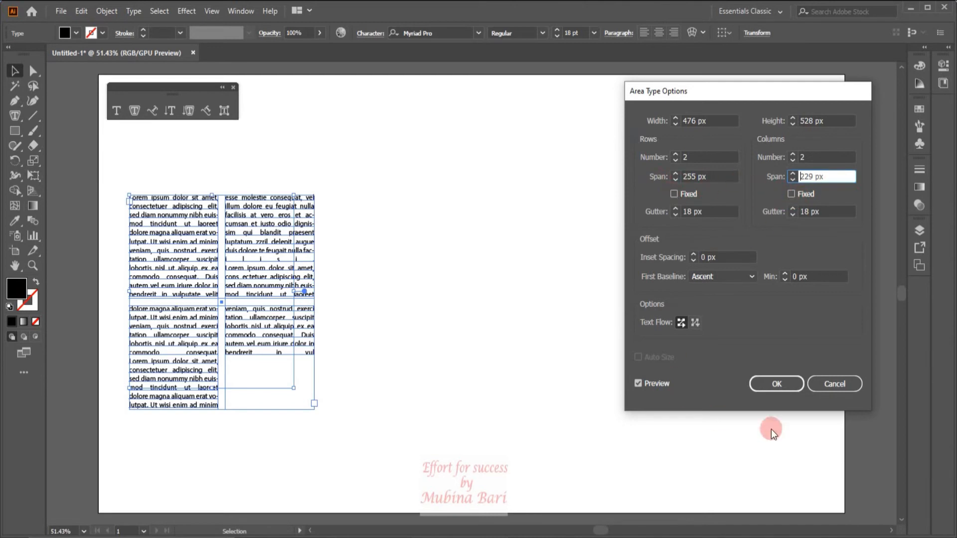
left_click(784, 385)
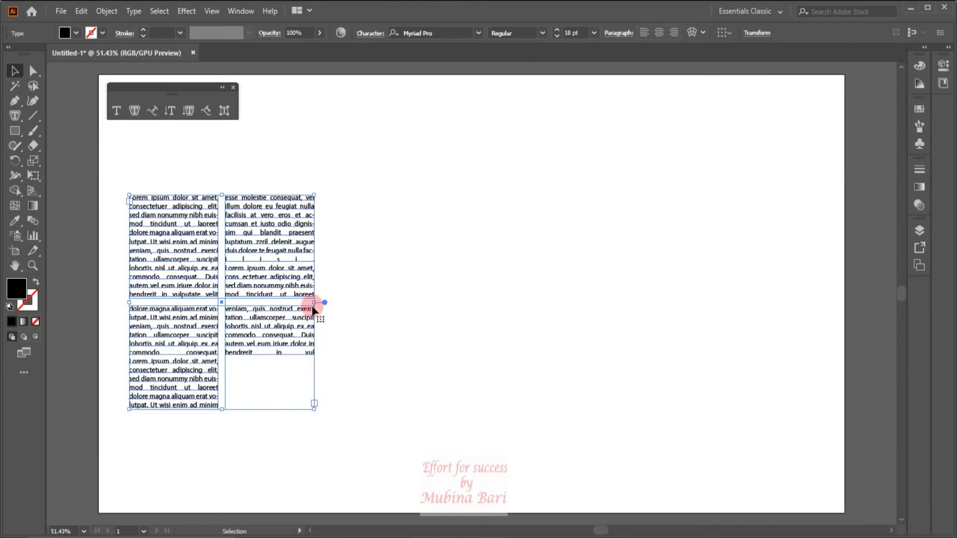
Step: Try stretching the divided text frame wider and taller, and undo the changes back to the undivided text area
left_click_drag(313, 302, 448, 309)
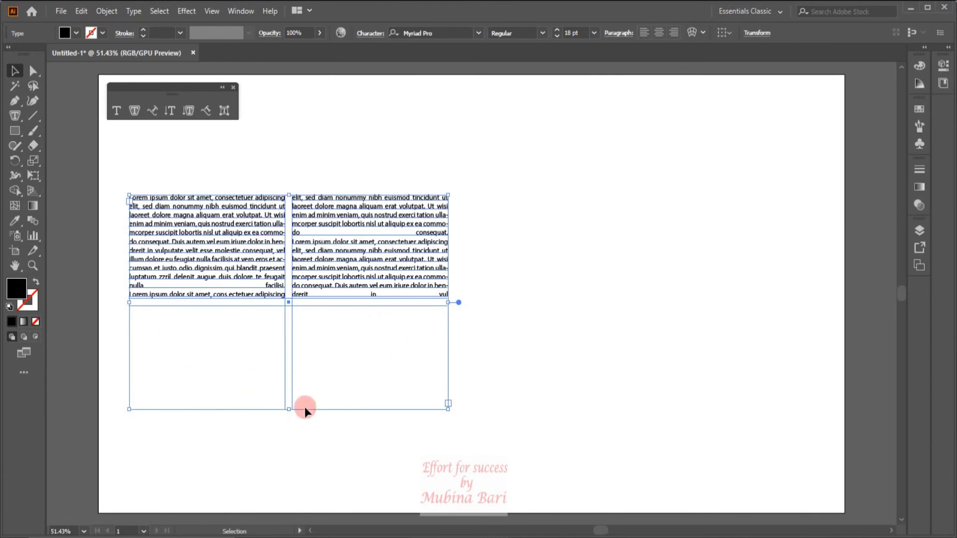
left_click_drag(288, 409, 281, 445)
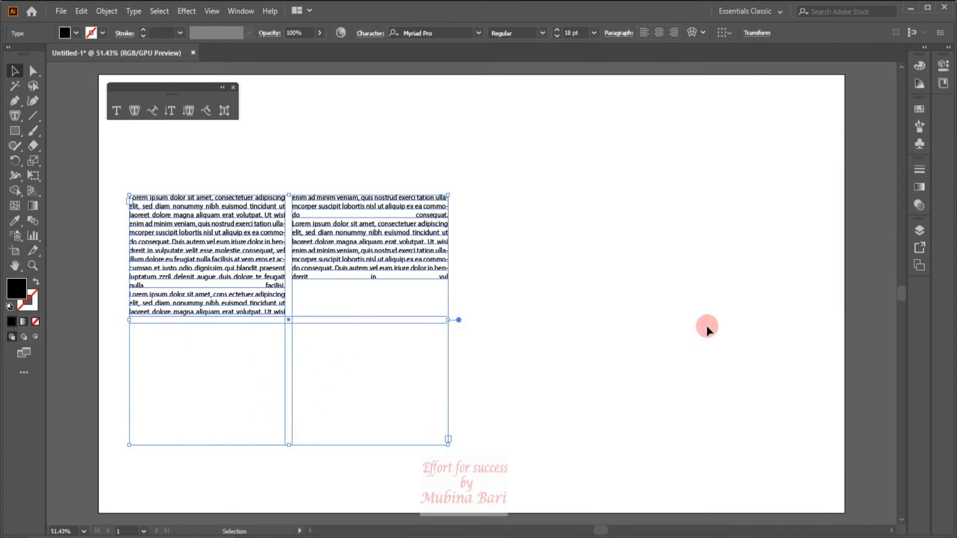
key("ctrl+z")
key("ctrl+z")
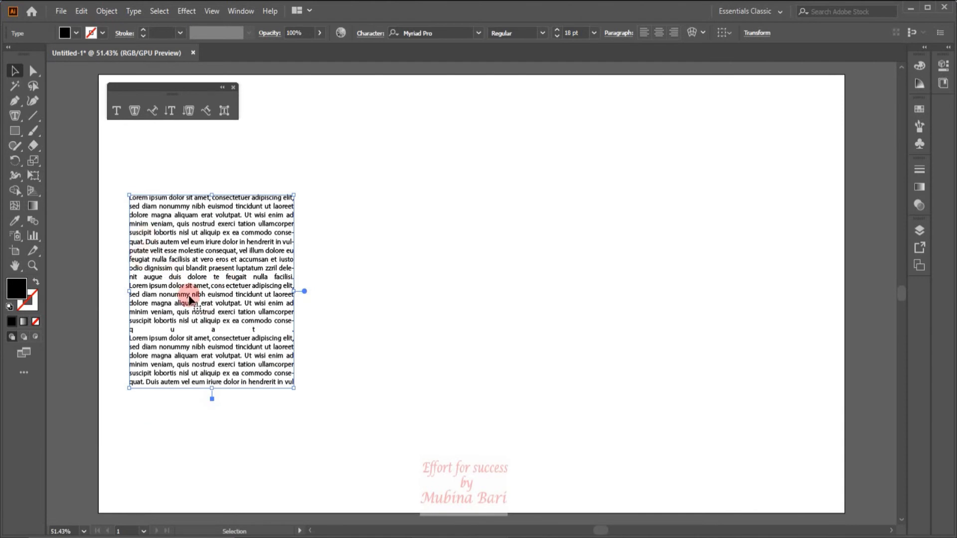
Step: Set the text area to 2 rows and 2 columns in the Area Type Options
left_click(133, 12)
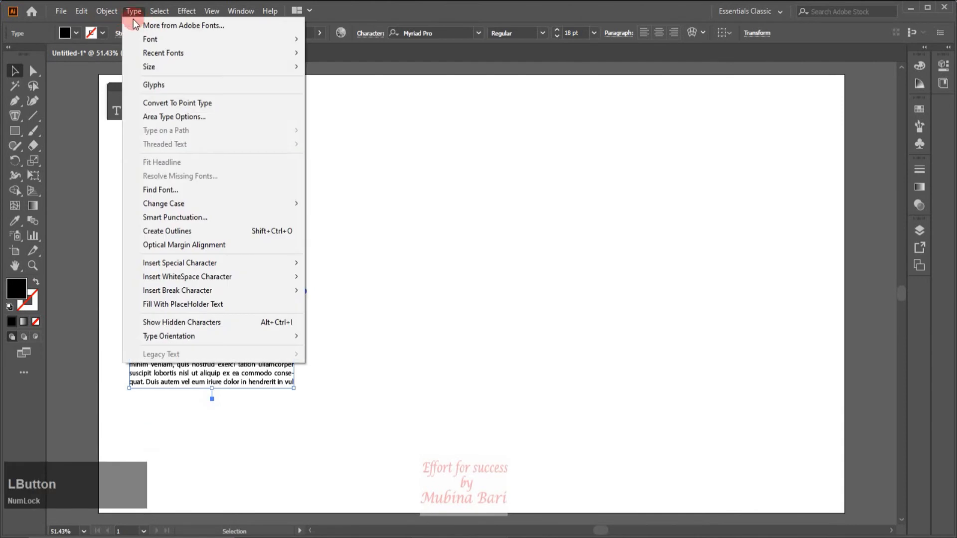
left_click(165, 123)
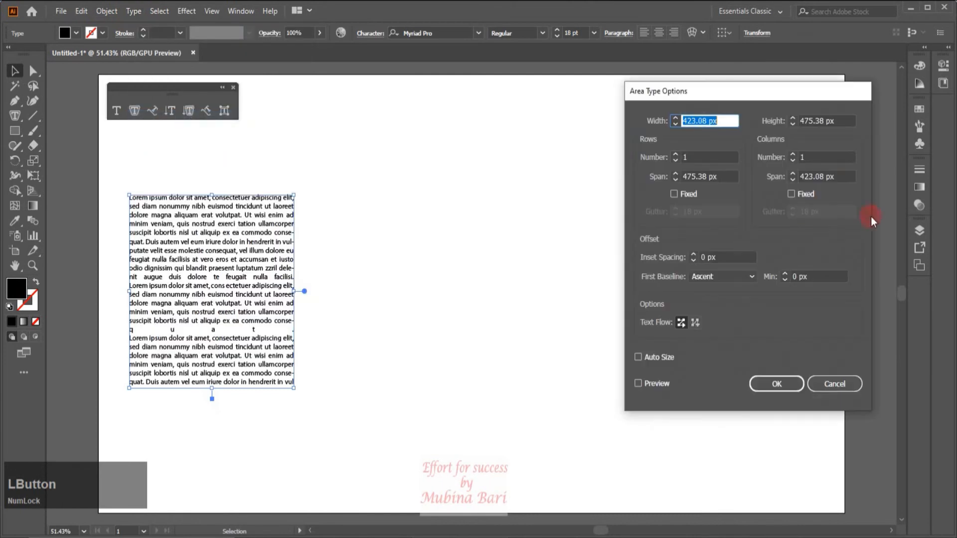
left_click(675, 154)
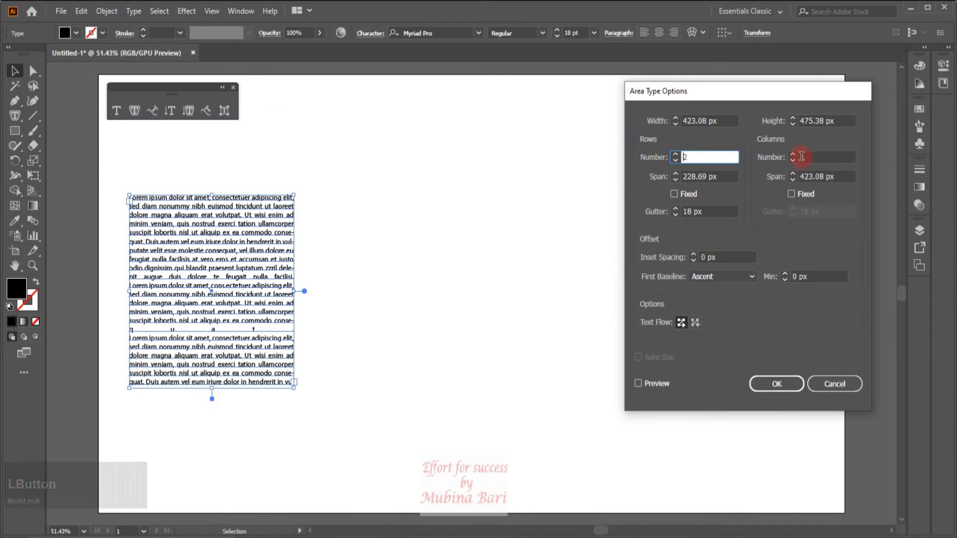
left_click(791, 155)
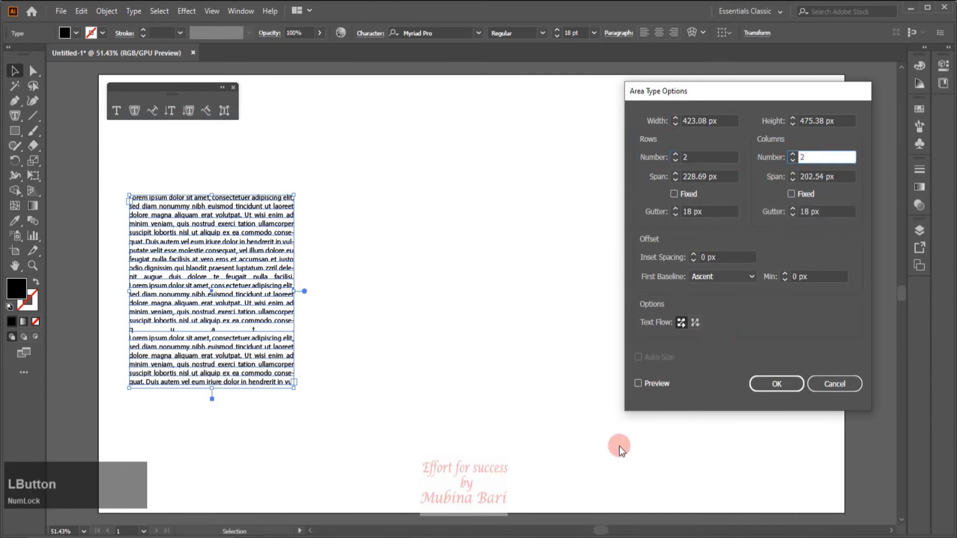
Step: Preview the divided text area and set its row span to 247 px and its column span to 222 px
left_click(638, 384)
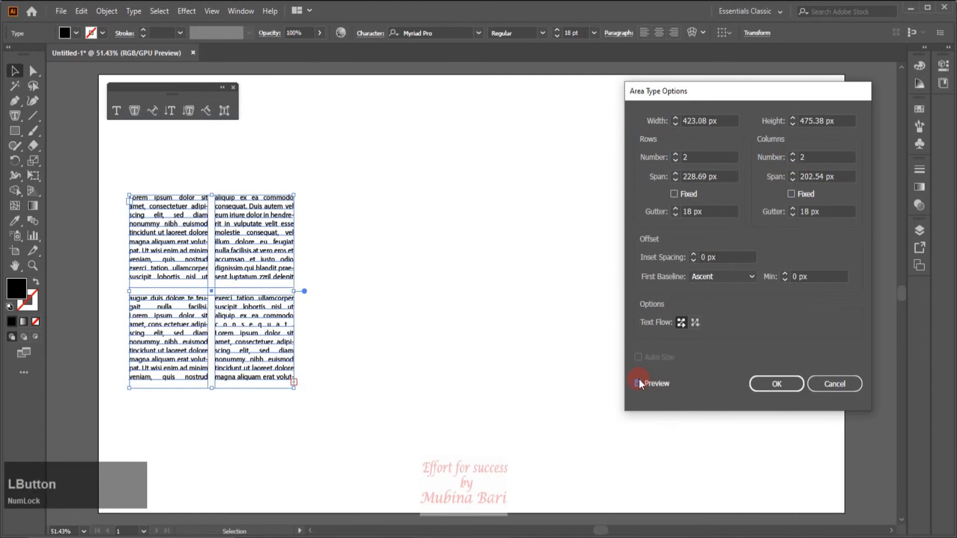
left_click(675, 173)
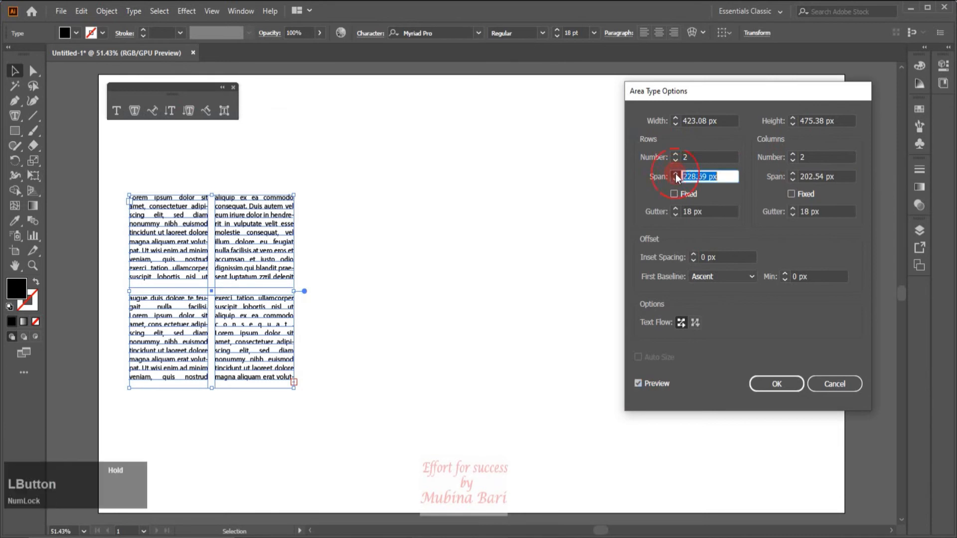
left_click(791, 173)
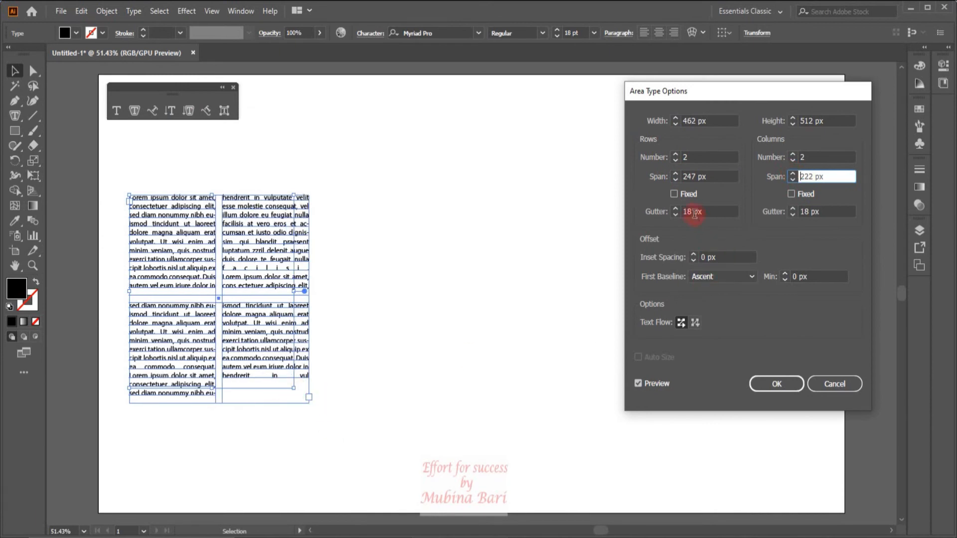
Step: Make both the row span and the column span fixed, and apply the area type options
left_click(675, 194)
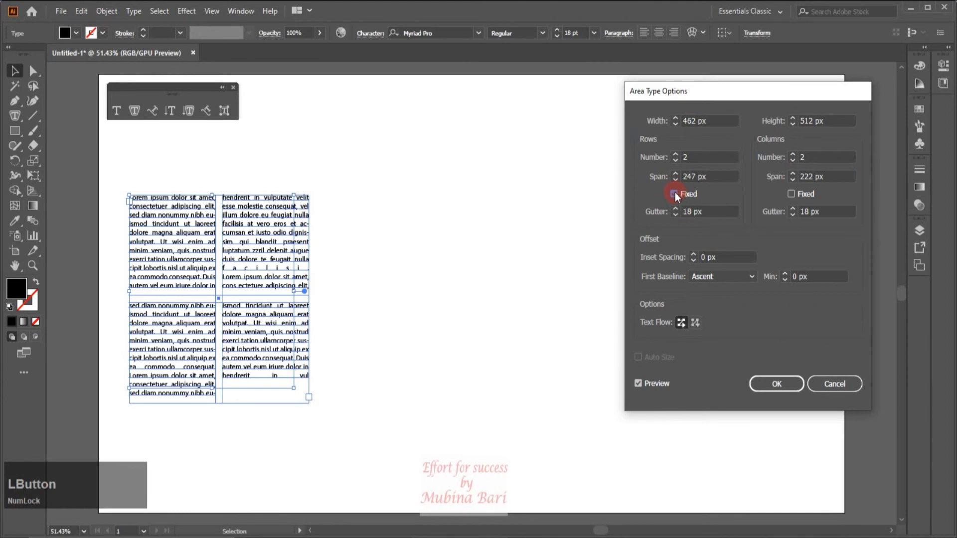
left_click(791, 195)
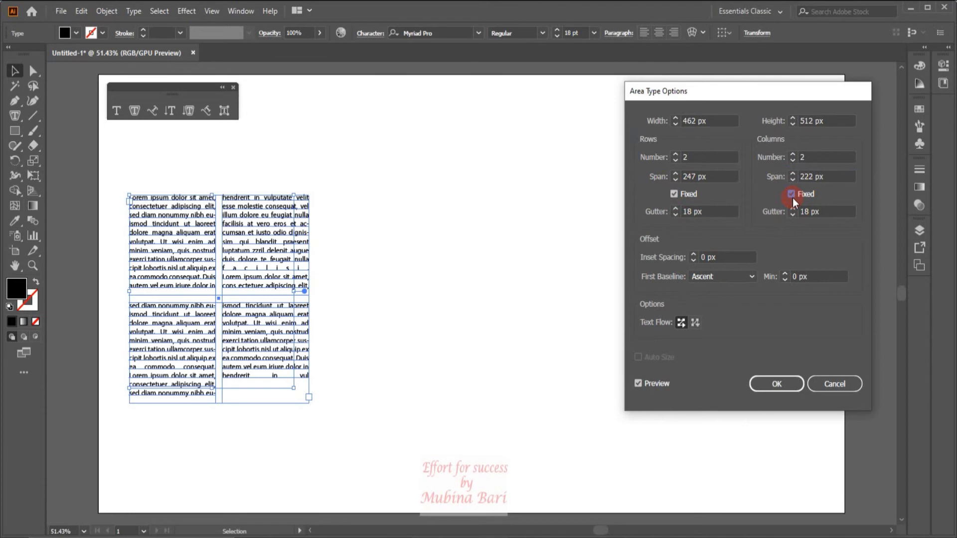
left_click(689, 184)
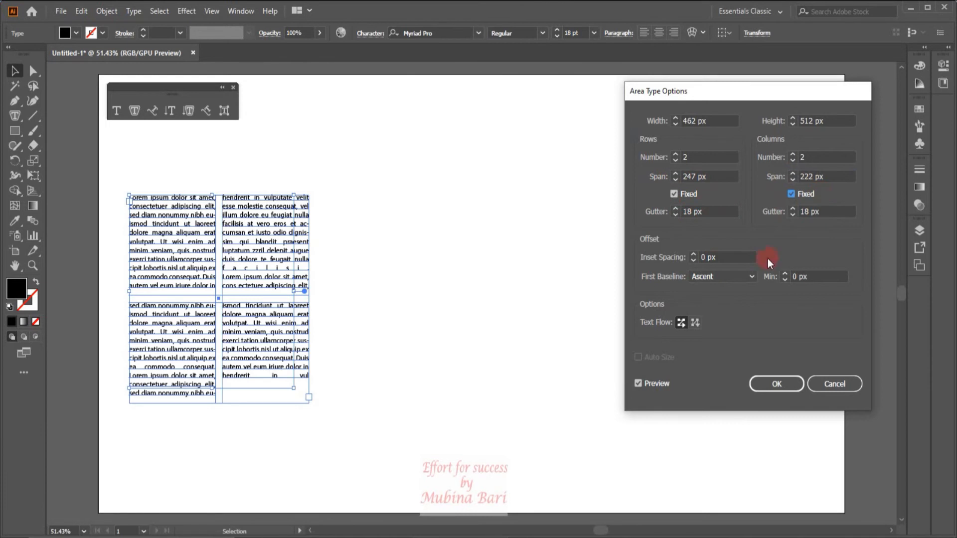
left_click(770, 389)
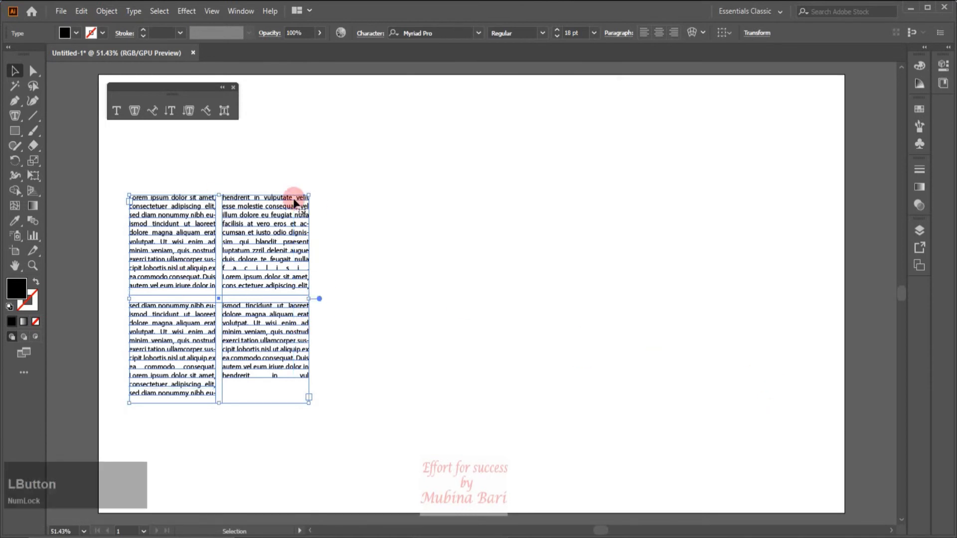
Step: Test resizing the fixed-span text frame by widening it to five columns and back, and reposition and extend it downward to three rows
left_click_drag(308, 298, 535, 319)
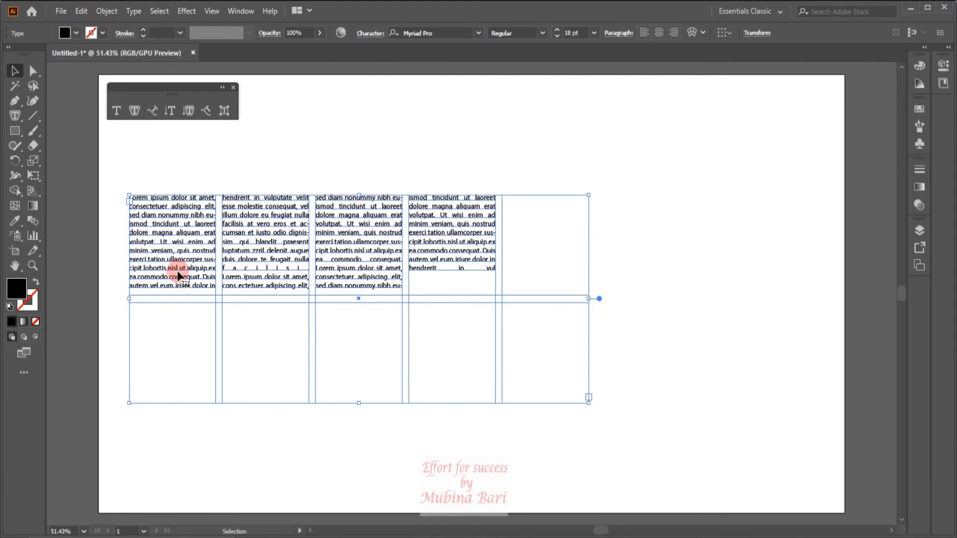
left_click_drag(588, 298, 309, 286)
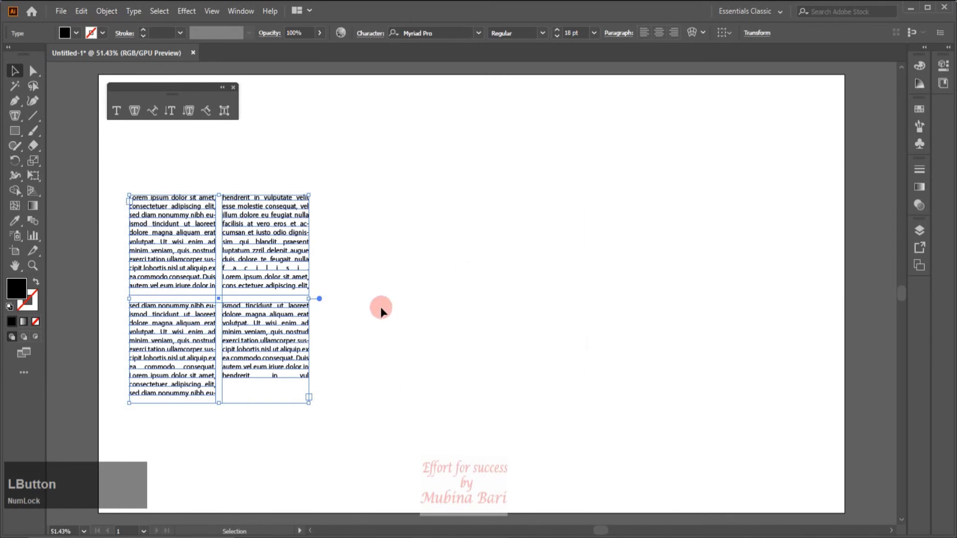
left_click_drag(239, 251, 322, 206)
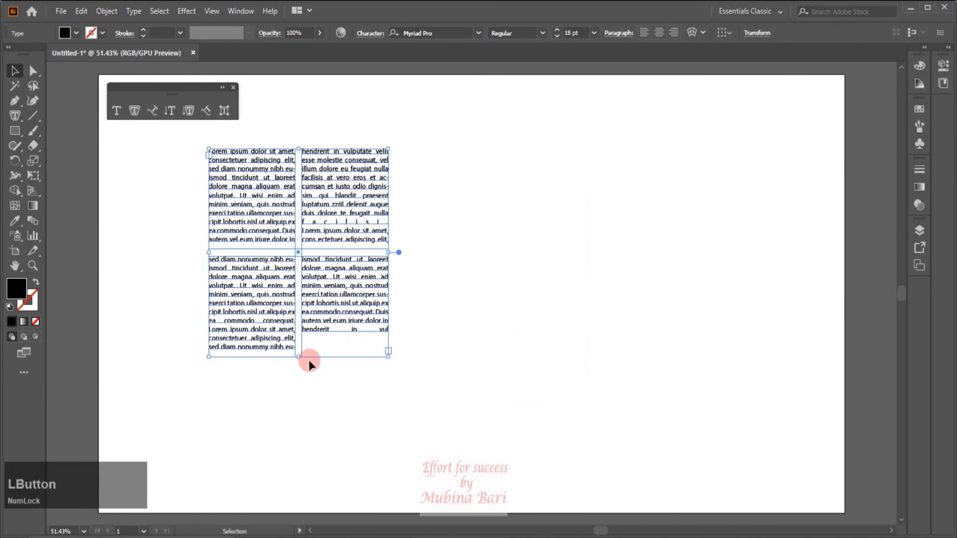
left_click_drag(299, 358, 305, 470)
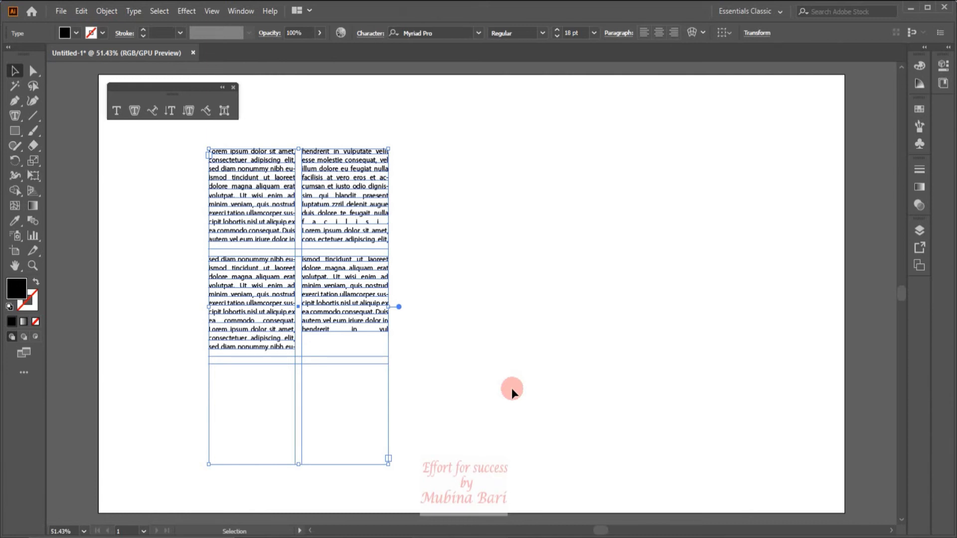
Step: Delete the text frame and draw a tall ellipse about 335 px wide and 552 px high on the artboard
key("Delete")
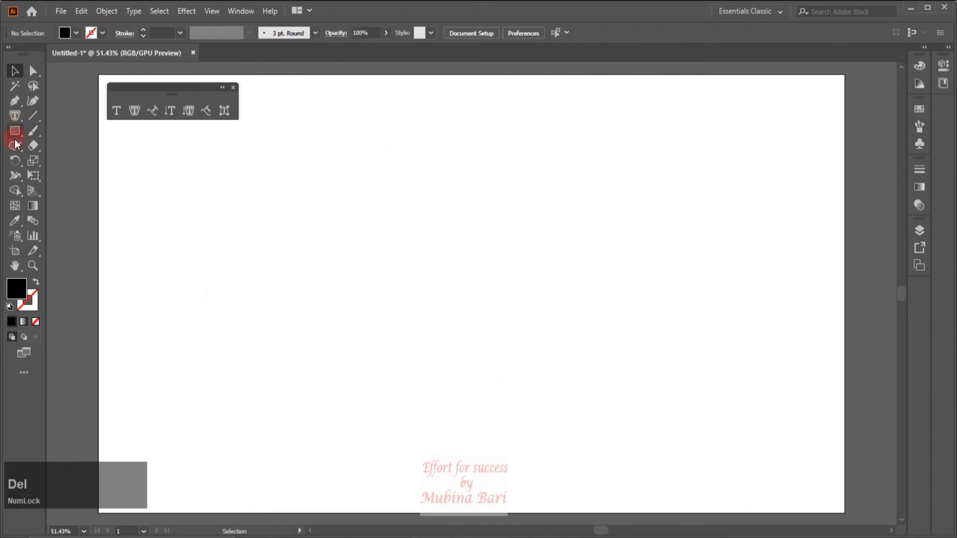
left_click_drag(14, 132, 56, 161)
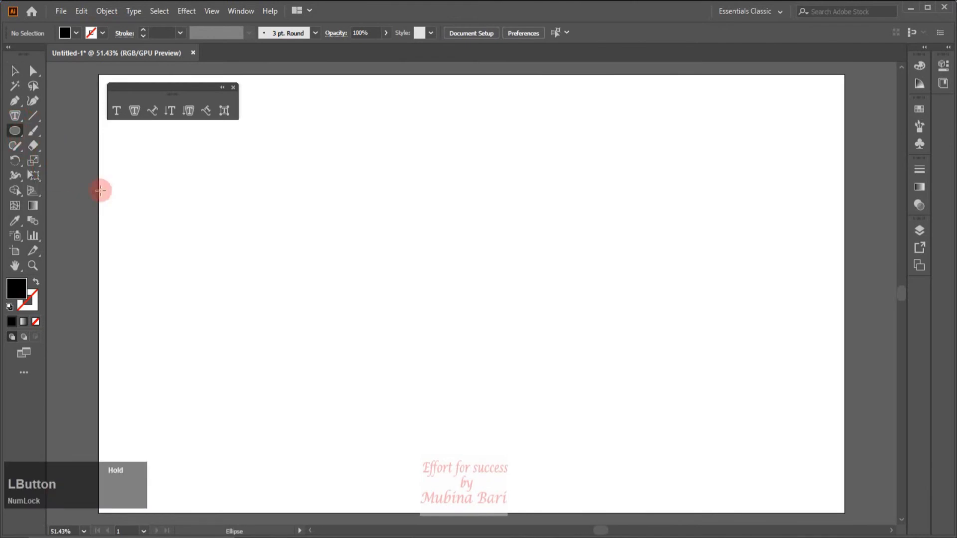
left_click_drag(198, 188, 328, 412)
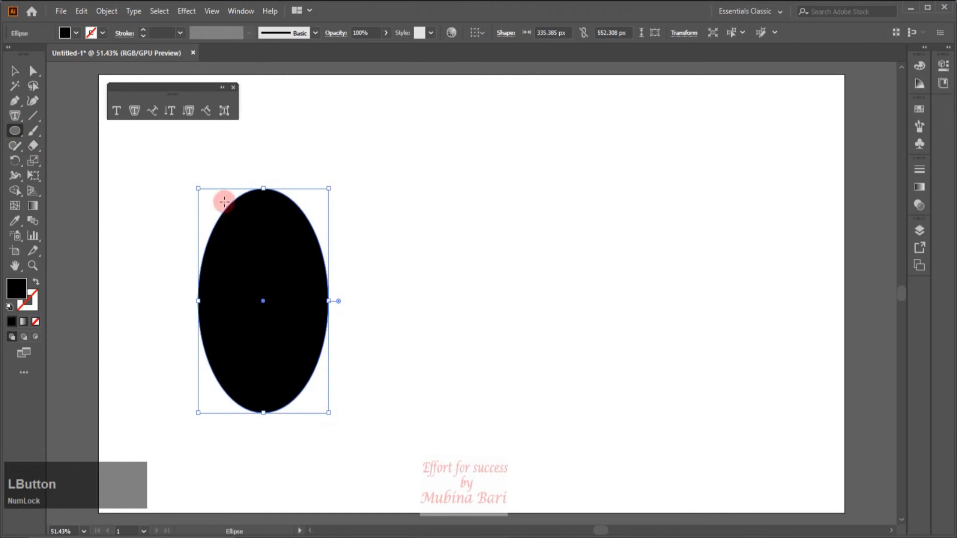
Step: Convert the ellipse into an area type container filled with placeholder text, and select it as an object
left_click(135, 110)
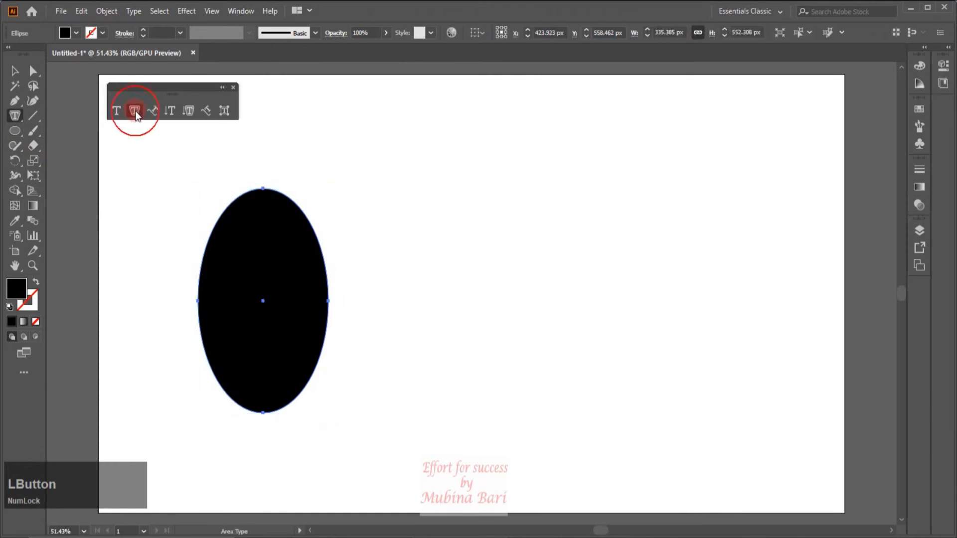
left_click(253, 189)
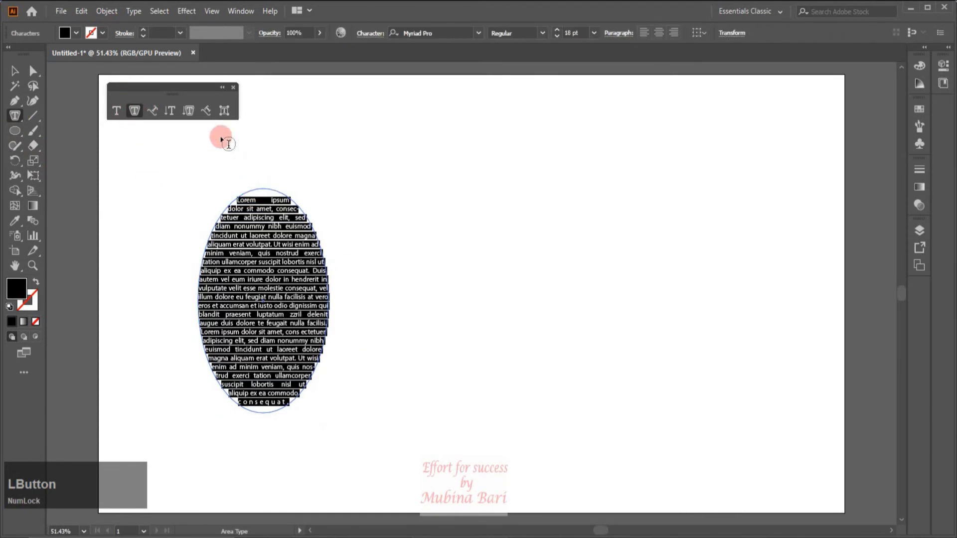
left_click(13, 71)
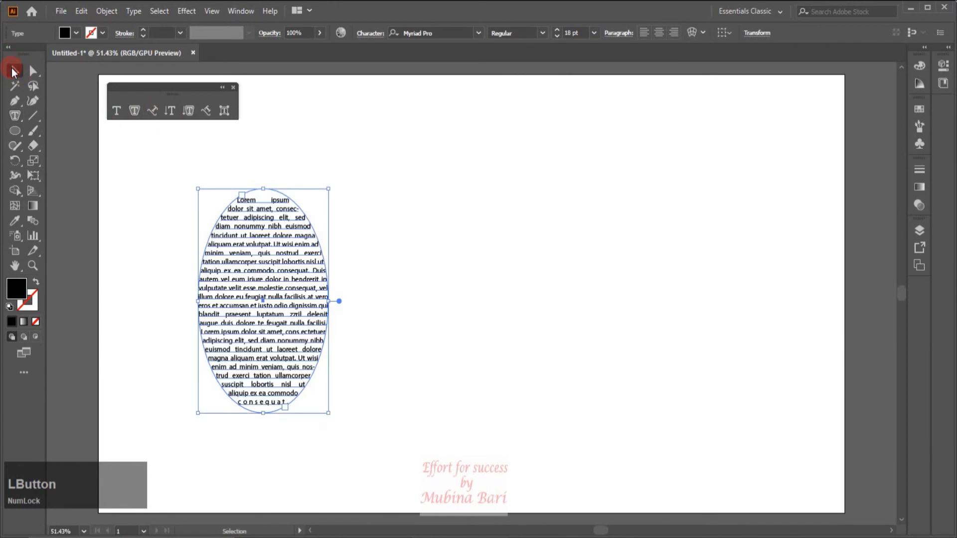
Step: Set the inset spacing of the elliptical text area to 20 px in the Area Type Options, with the preview on
left_click(134, 11)
left_click(164, 117)
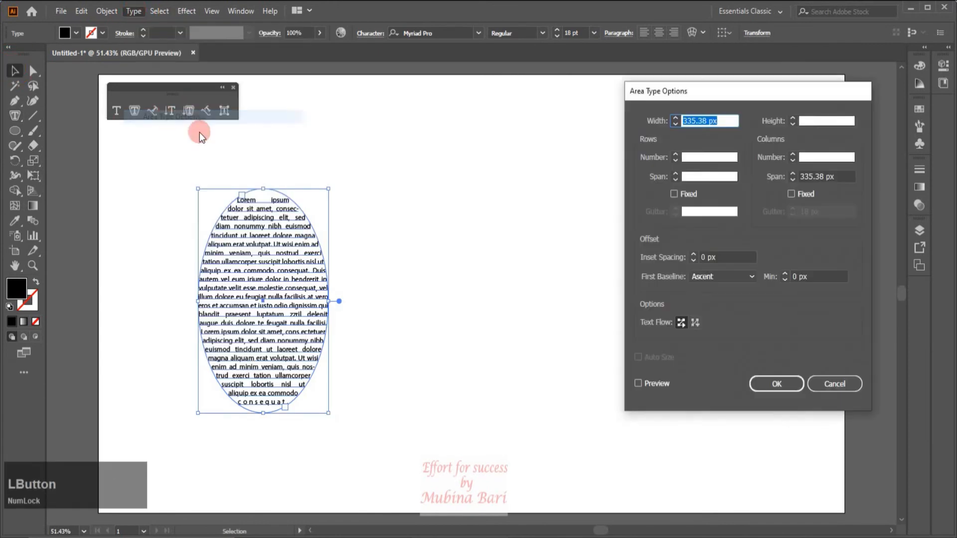
left_click_drag(784, 91, 695, 110)
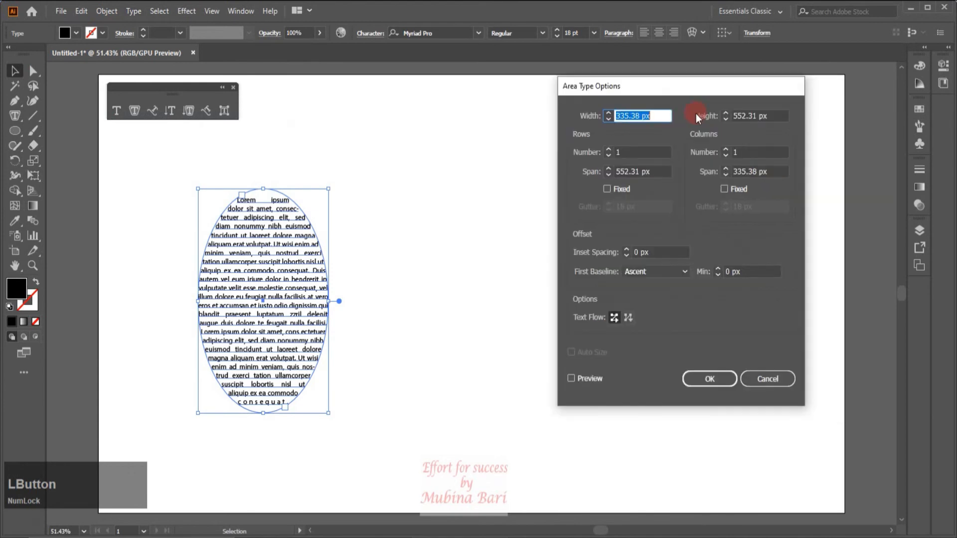
left_click(582, 220)
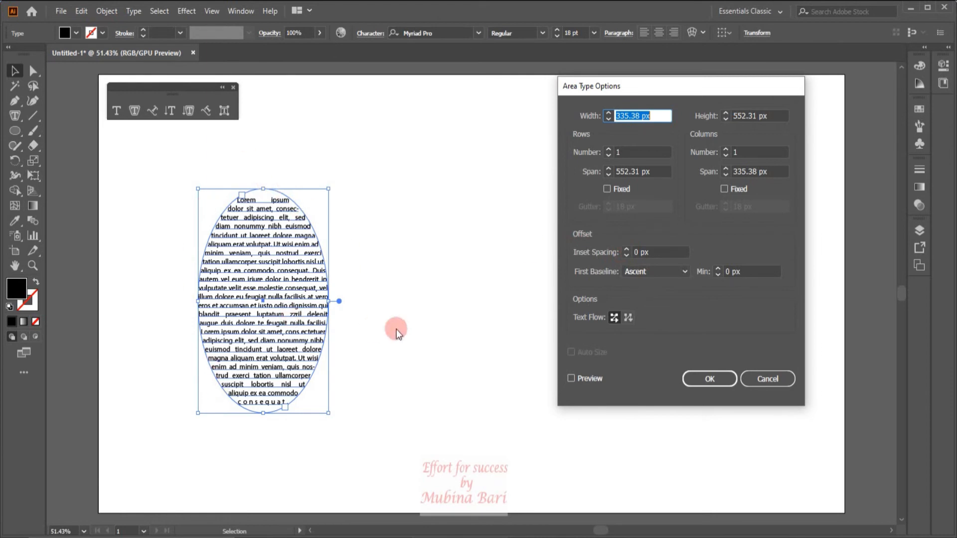
left_click(626, 249)
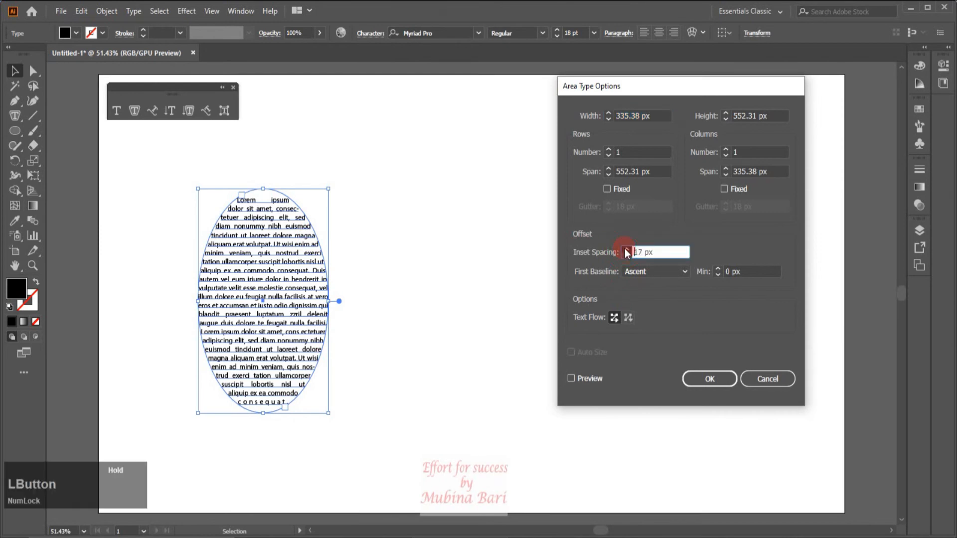
left_click(572, 379)
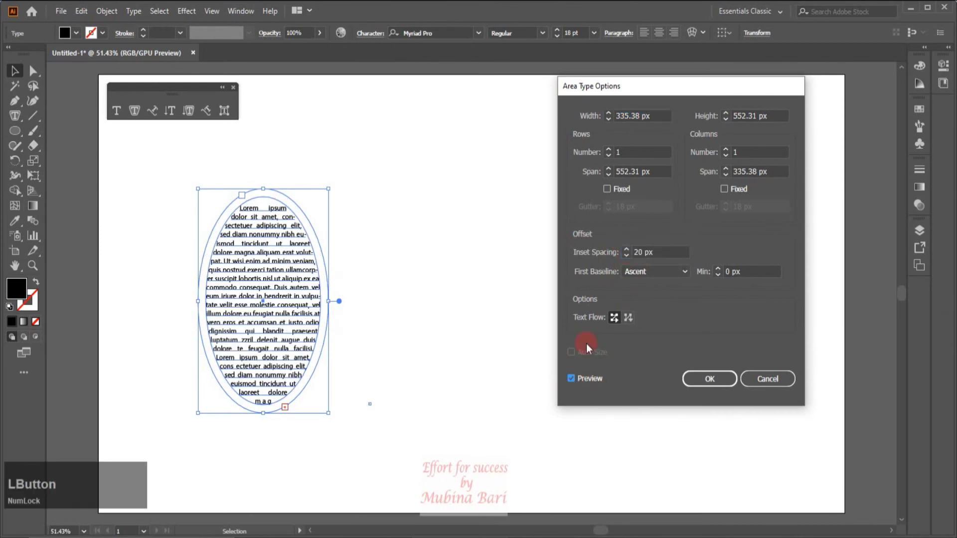
Step: Try inset spacings of 27 px and -39 px on the elliptical text, and reset the inset spacing to 0 px
left_click(626, 250)
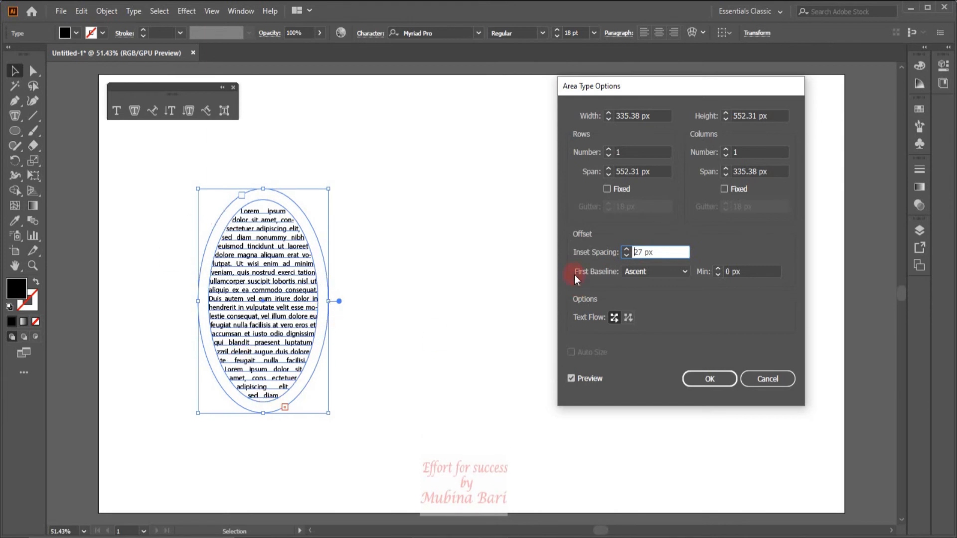
left_click(626, 254)
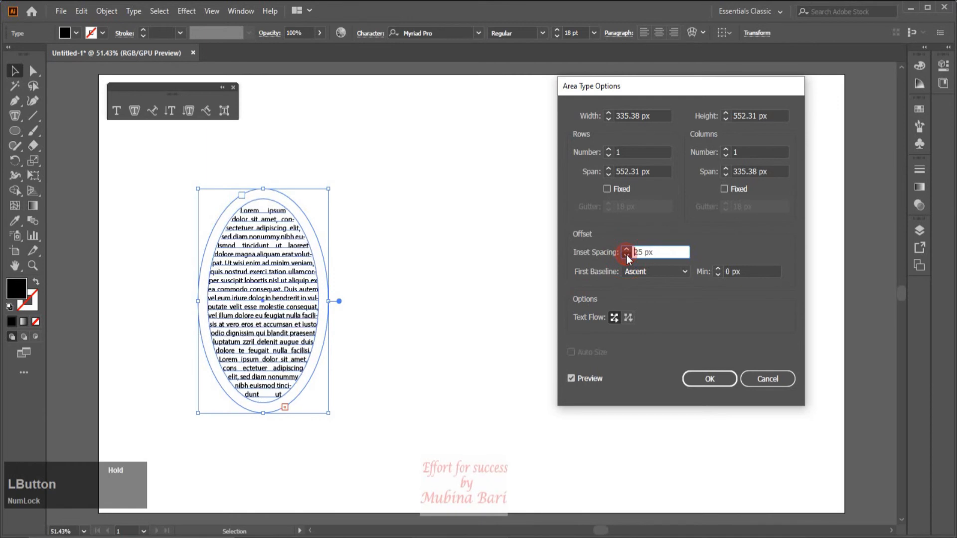
left_click(626, 254)
left_click(626, 254)
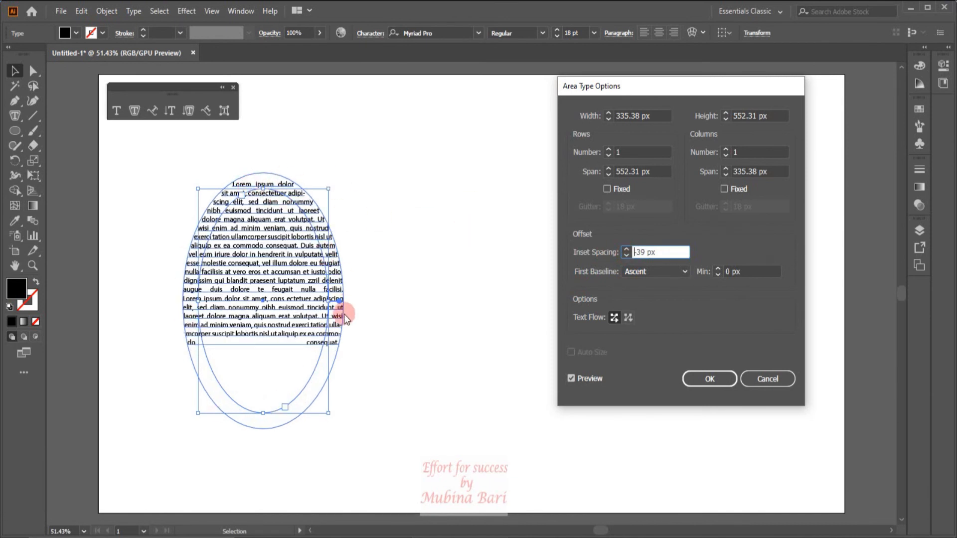
left_click(626, 250)
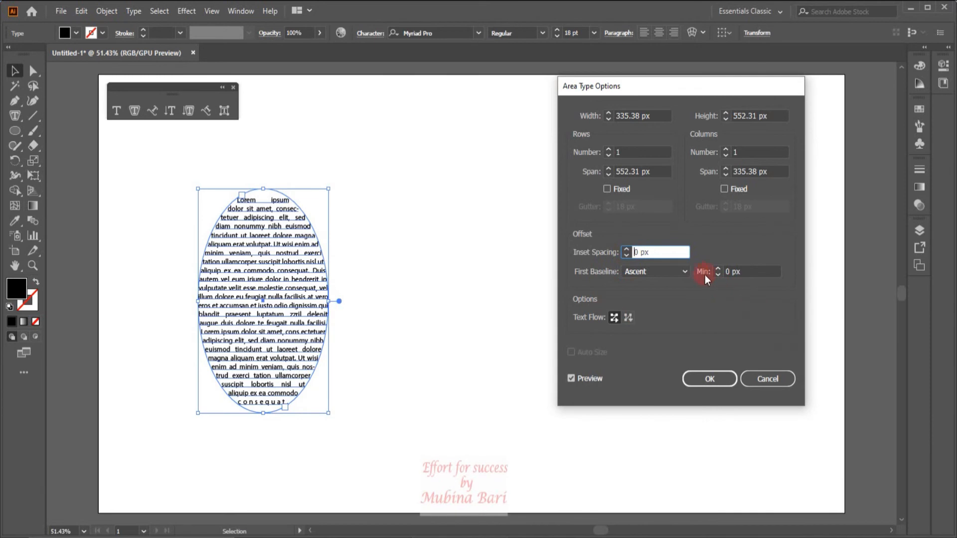
Step: Try Cap Height and Leading as the first baseline of the elliptical text
left_click(682, 273)
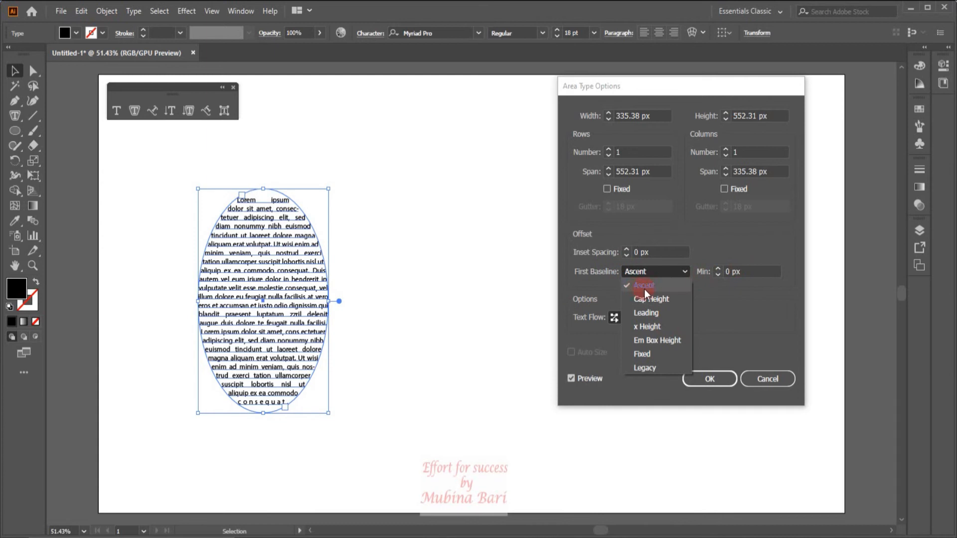
left_click(661, 301)
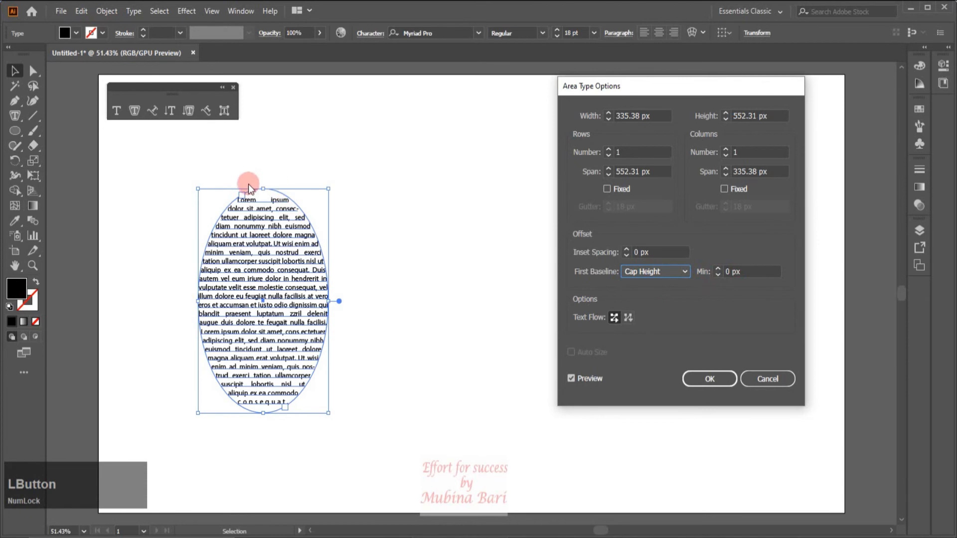
left_click(689, 271)
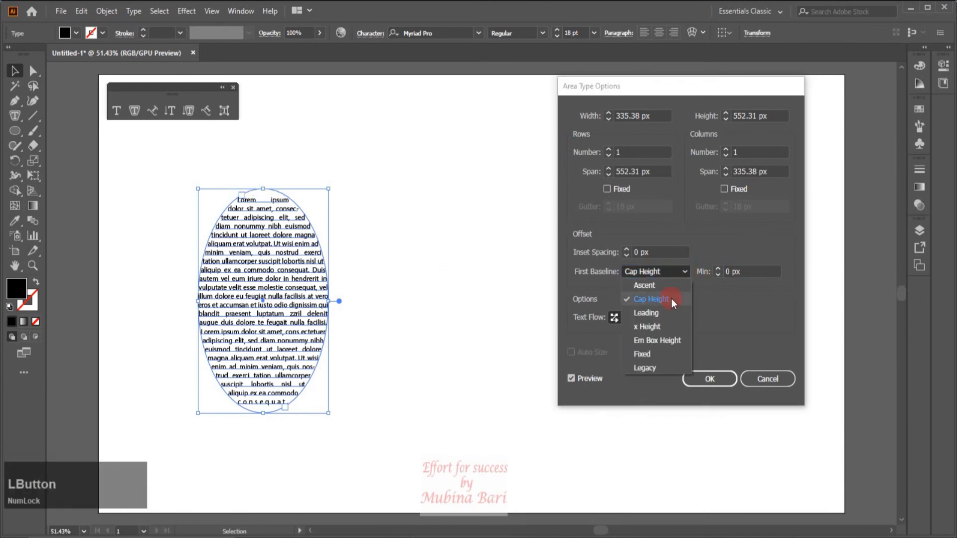
left_click(647, 313)
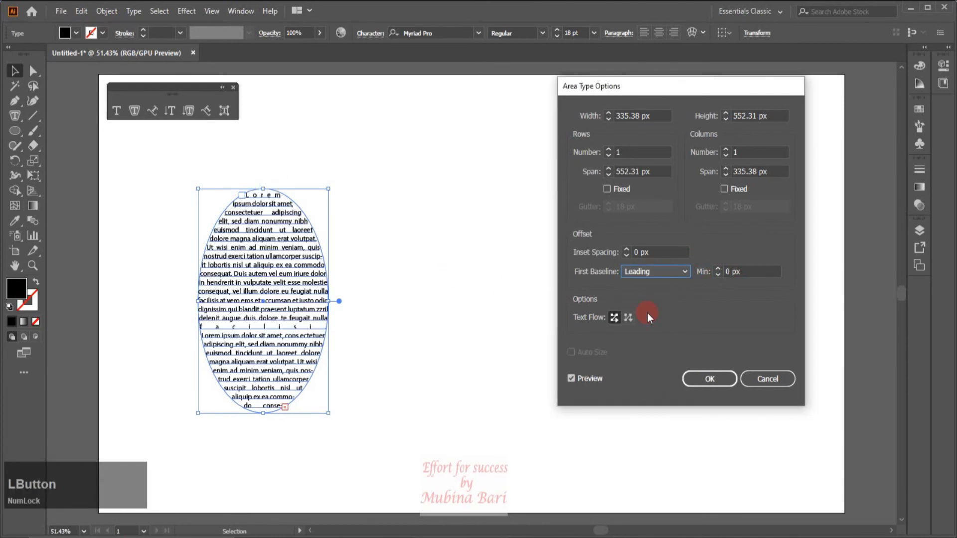
left_click(356, 275)
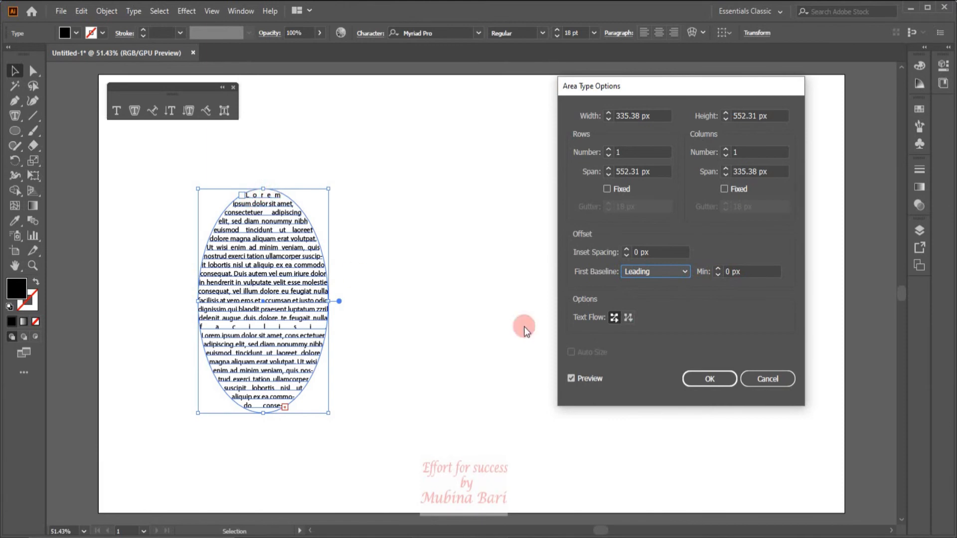
Step: Try x Height as the first baseline of the elliptical text, and set it to Em Box Height
left_click(682, 272)
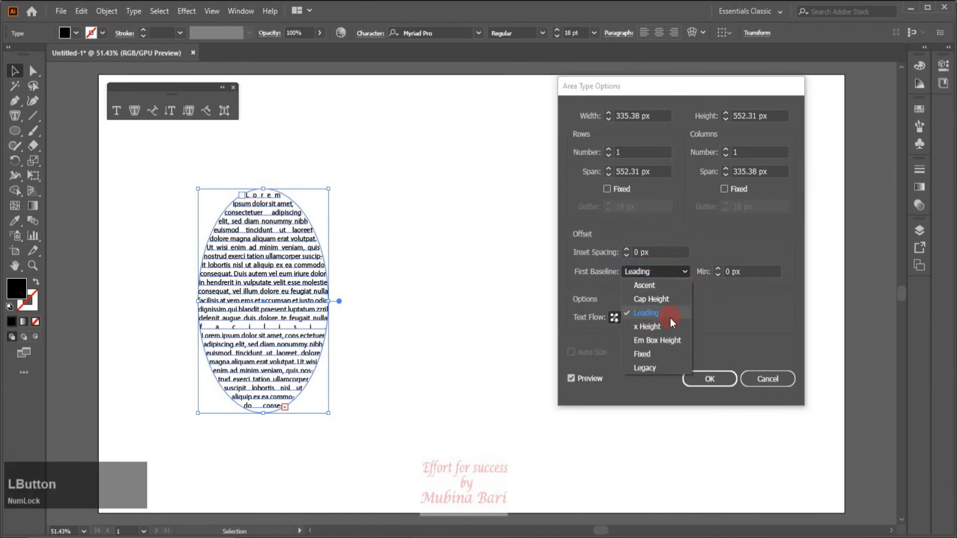
left_click(656, 327)
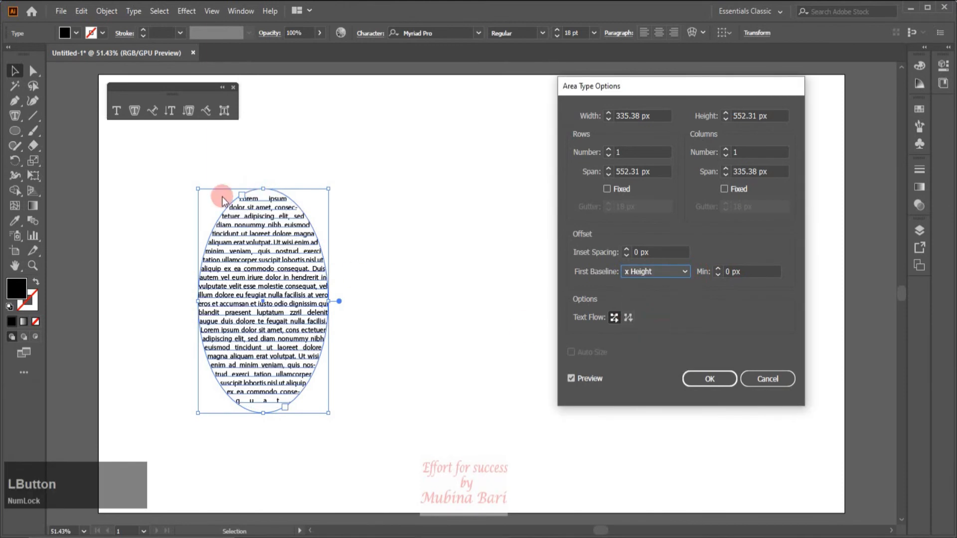
left_click(686, 271)
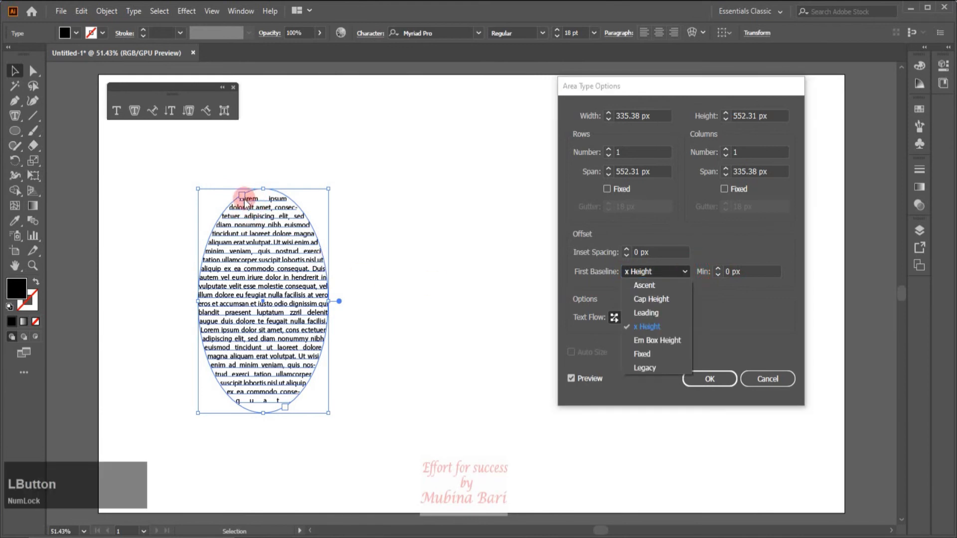
left_click(671, 339)
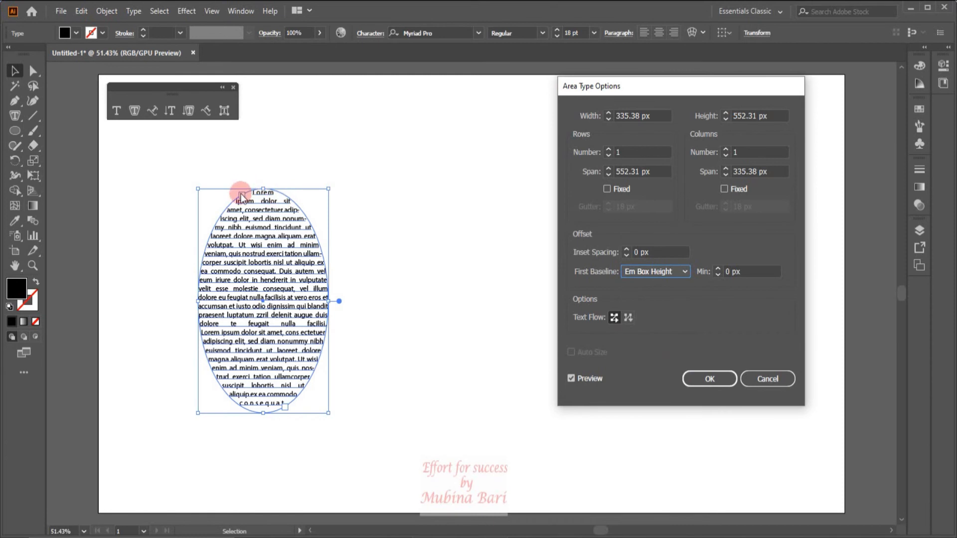
Step: Try Fixed and Legacy as the first baseline of the elliptical text, and set it to Ascent
left_click(687, 269)
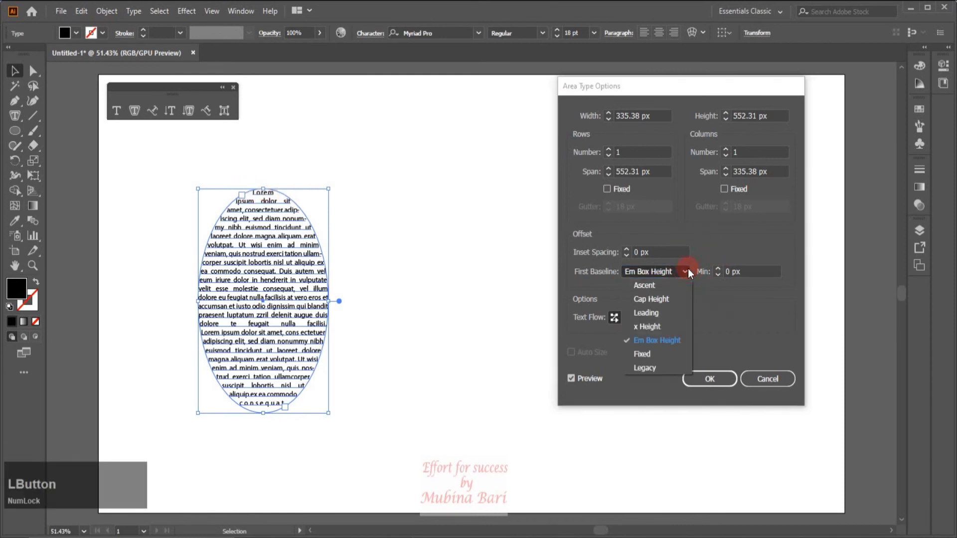
left_click(641, 354)
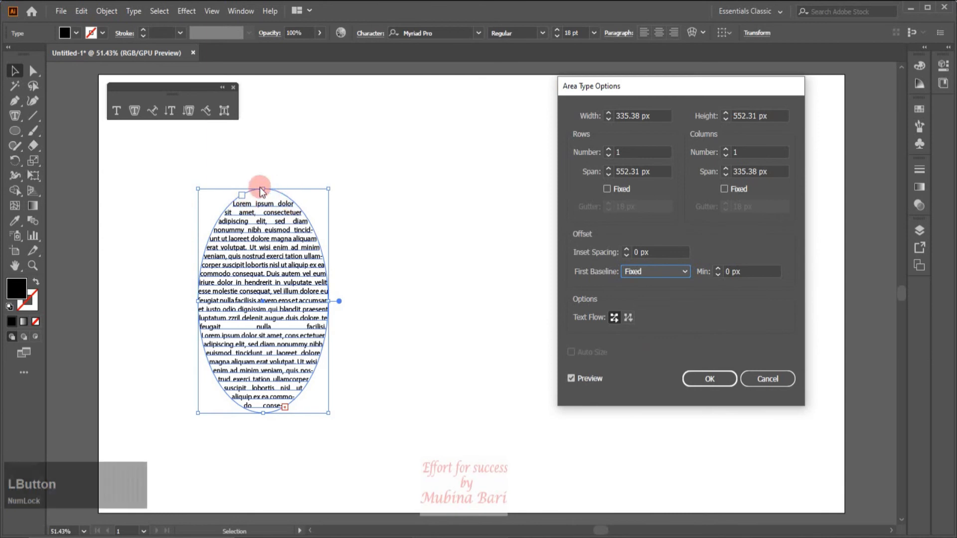
left_click(684, 273)
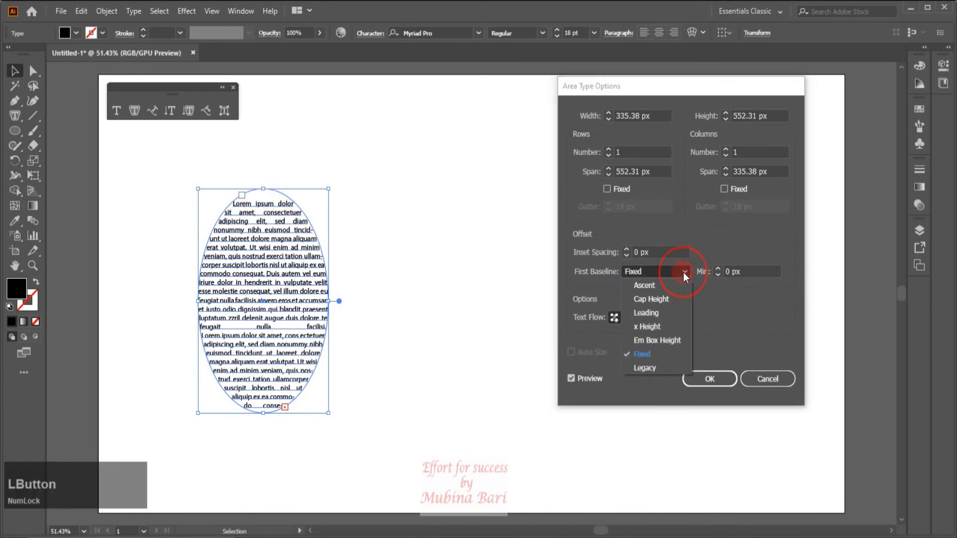
left_click(650, 368)
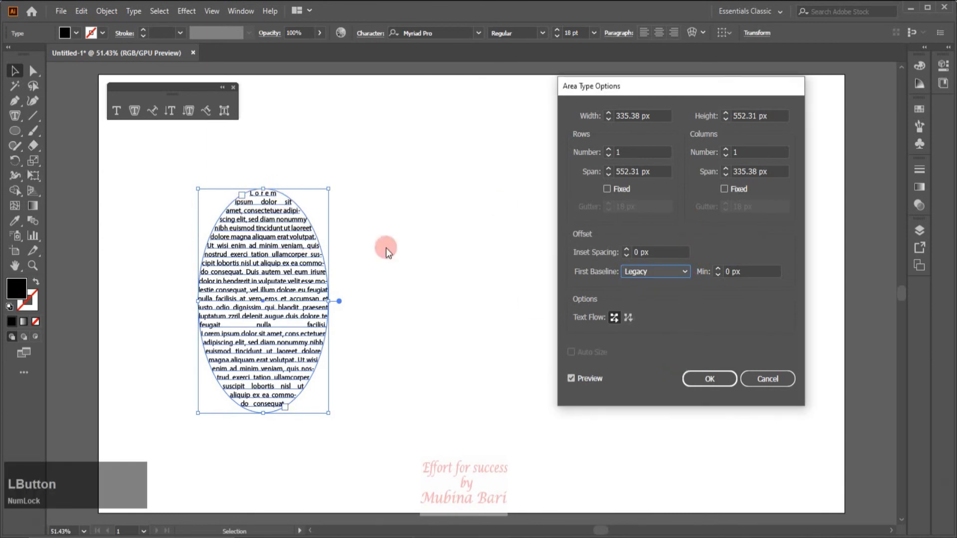
left_click(685, 273)
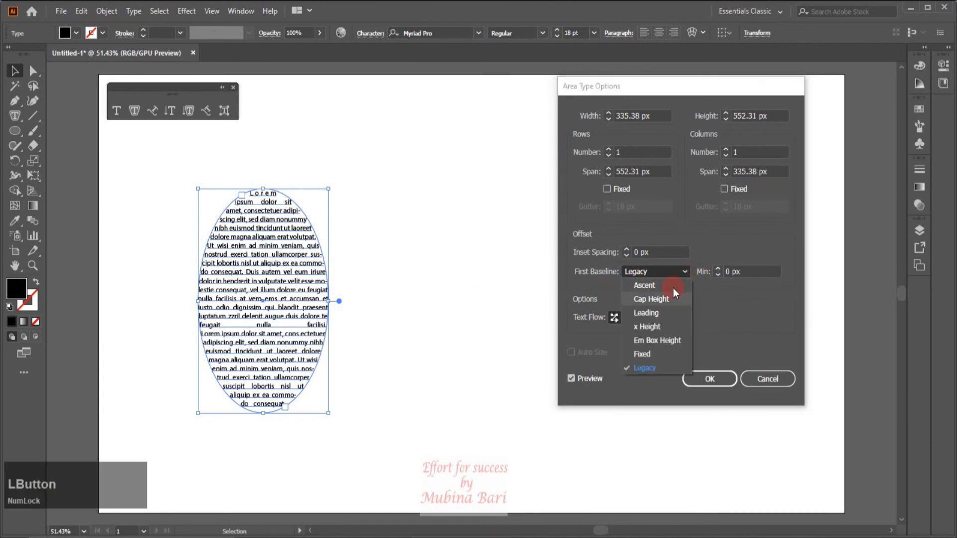
left_click(653, 285)
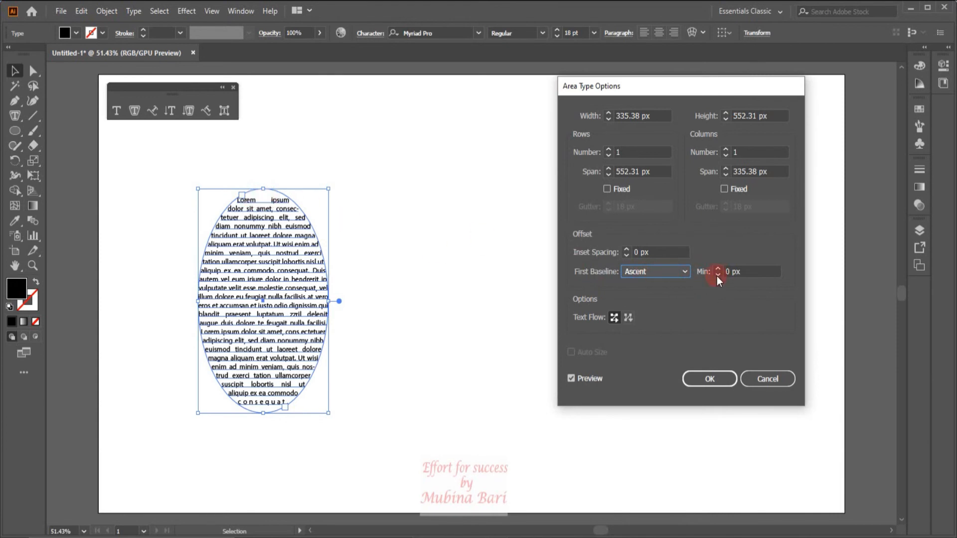
Step: Try first baseline minimums of 72 px and 13 px with Ascent, and 52 px with Cap Height
left_click_drag(719, 268, 718, 268)
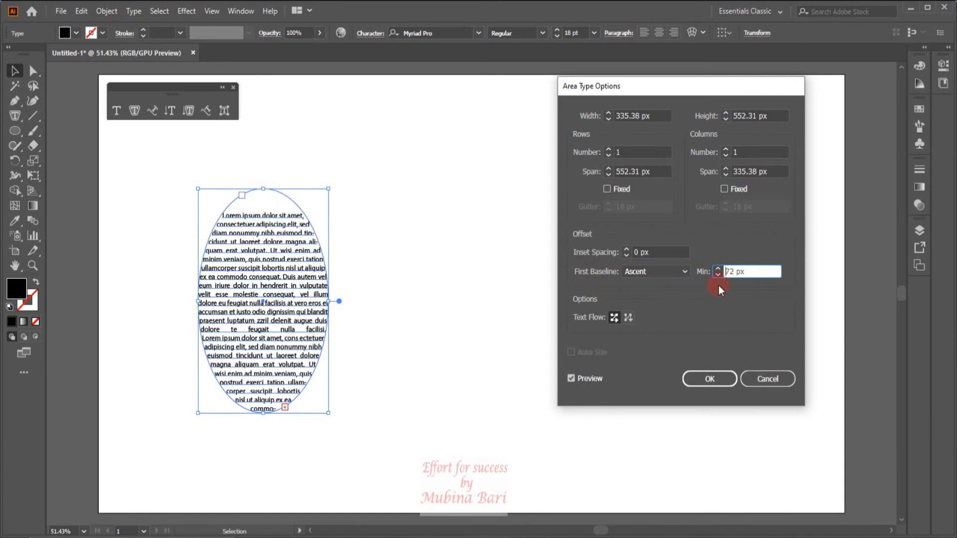
left_click_drag(716, 274, 716, 273)
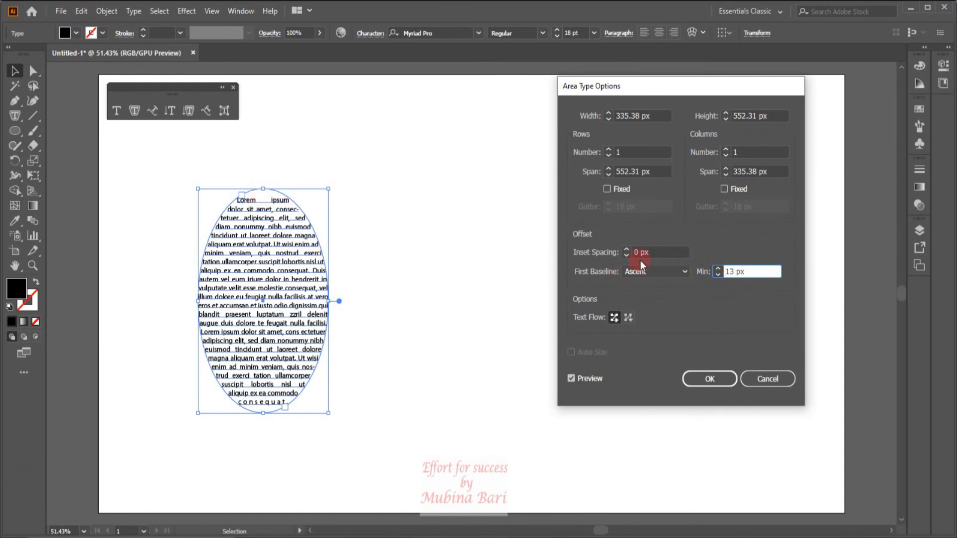
left_click(683, 271)
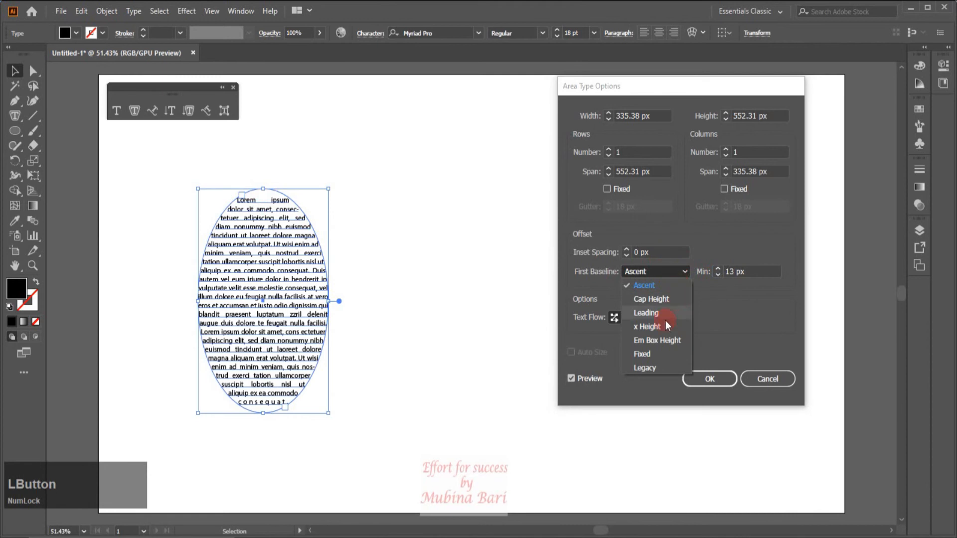
left_click(650, 300)
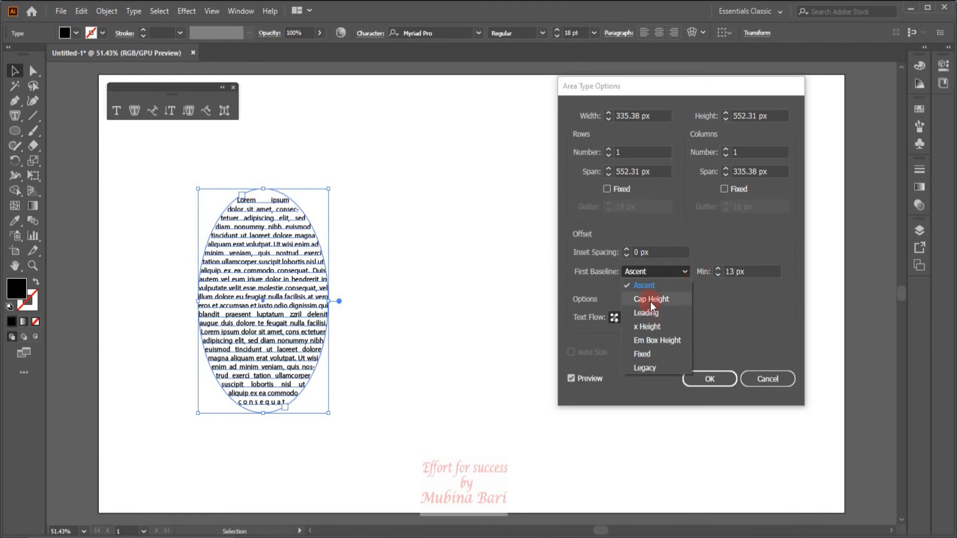
left_click(719, 268)
left_click_drag(718, 268, 718, 268)
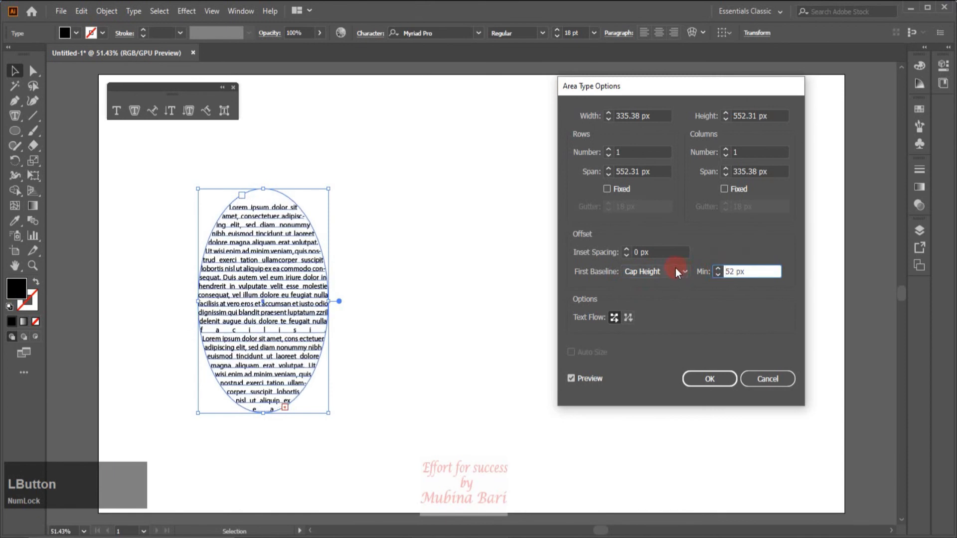
Step: Try Ascent with a first baseline minimum of 33 px, and discard the Area Type Options changes
left_click(662, 273)
left_click(659, 283)
left_click_drag(717, 274, 715, 272)
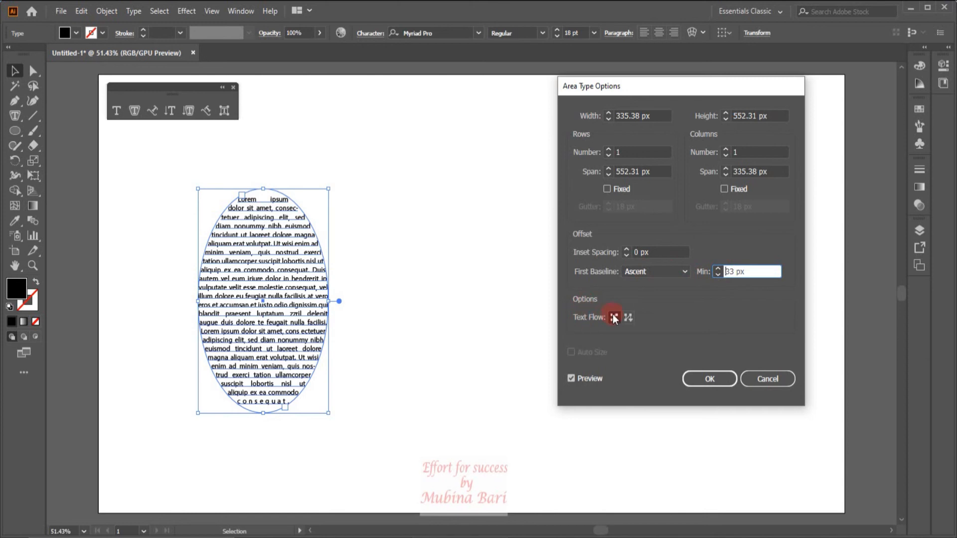
left_click(782, 381)
Step: Delete the elliptical text and draw a black rectangle about 803 by 620 px on the artboard
left_click(271, 298)
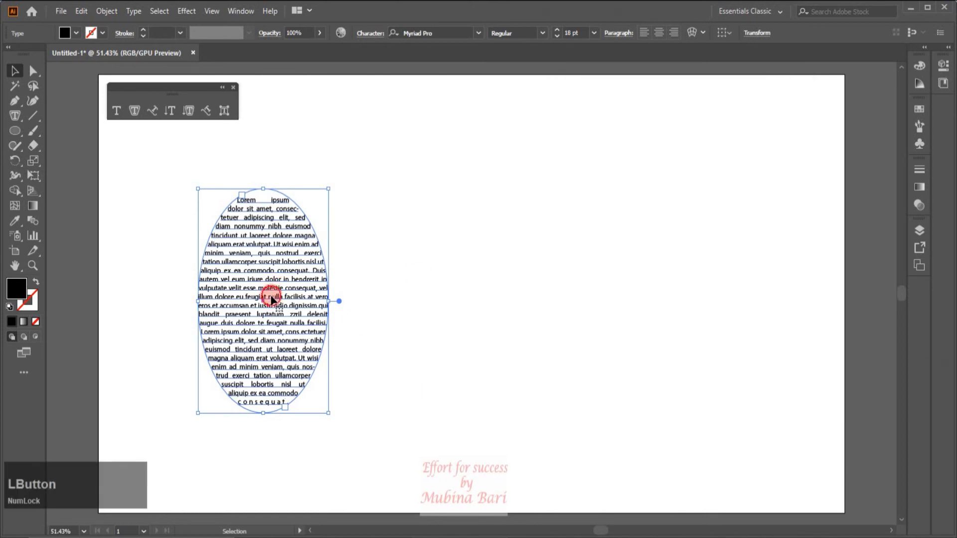
key("Delete")
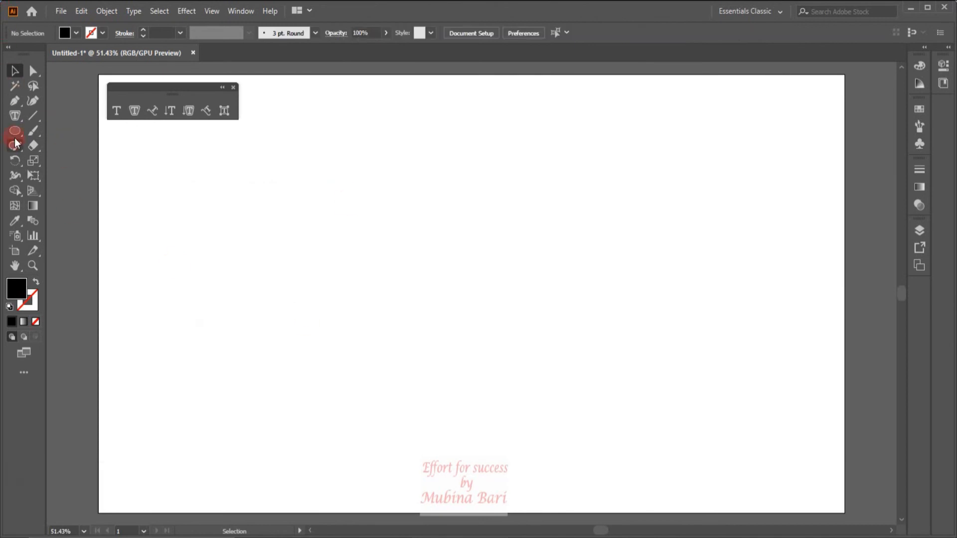
left_click_drag(21, 134, 65, 130)
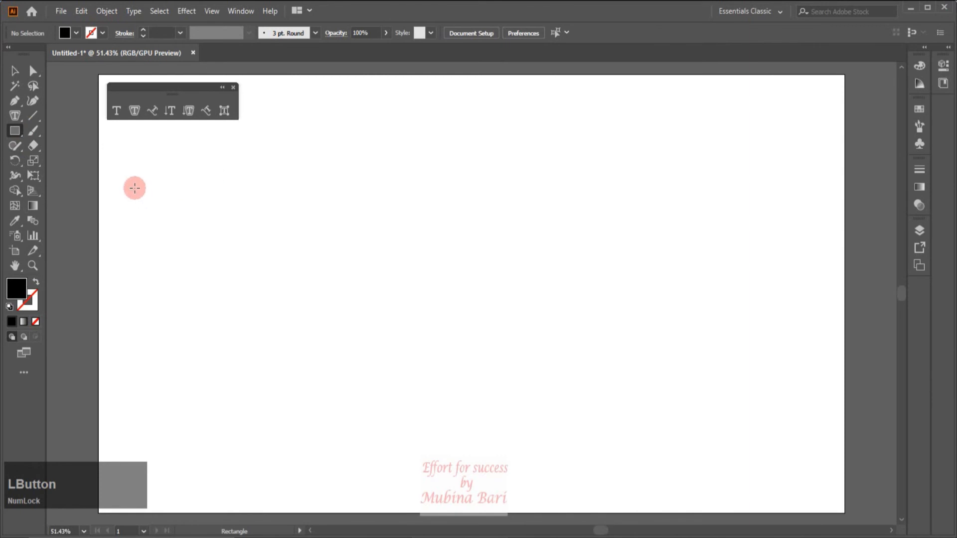
left_click_drag(144, 206, 448, 440)
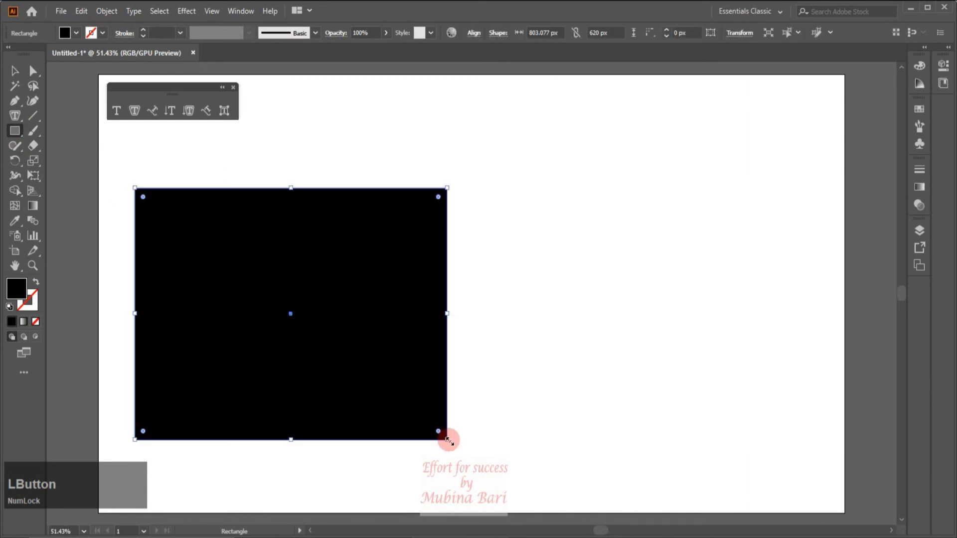
Step: Convert the rectangle into an area type object filled with placeholder text, and select it as an object
left_click(131, 114)
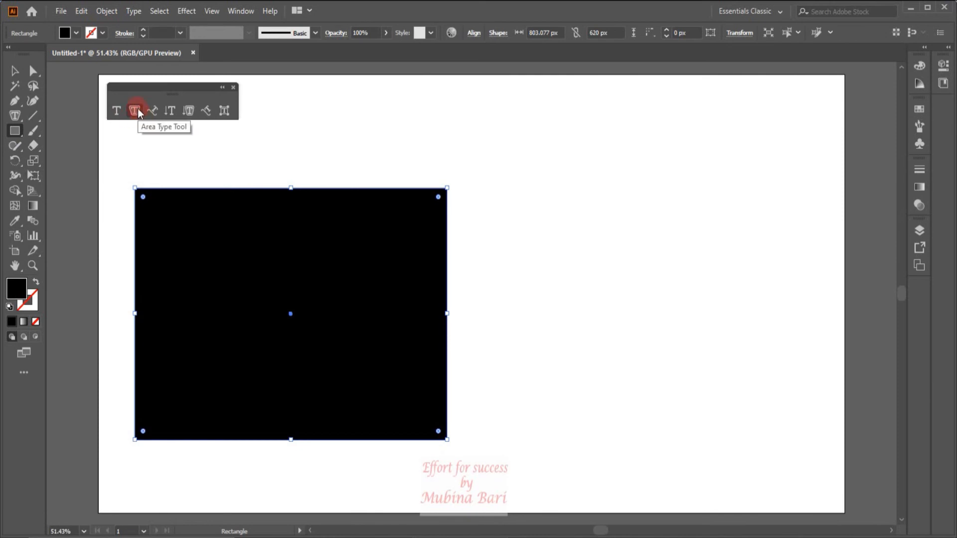
left_click(135, 110)
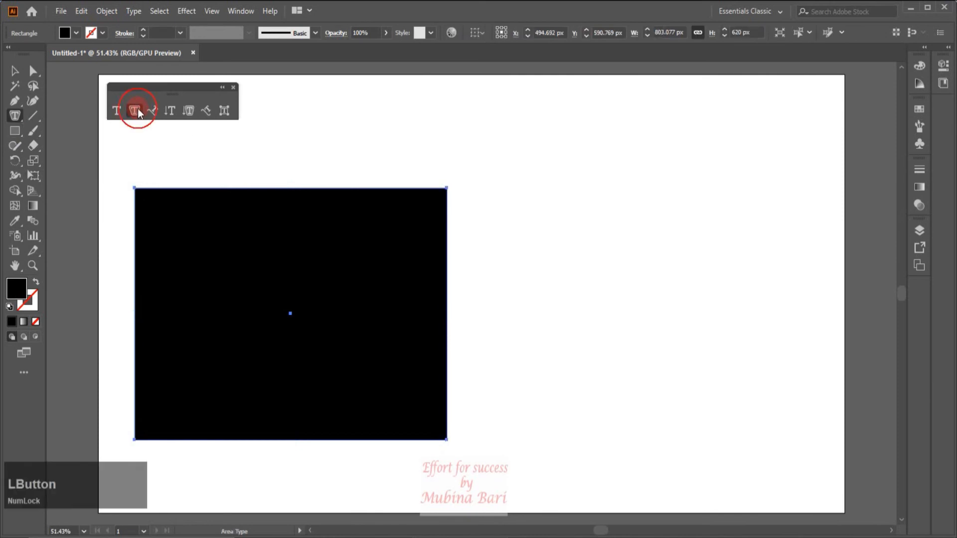
left_click(187, 192)
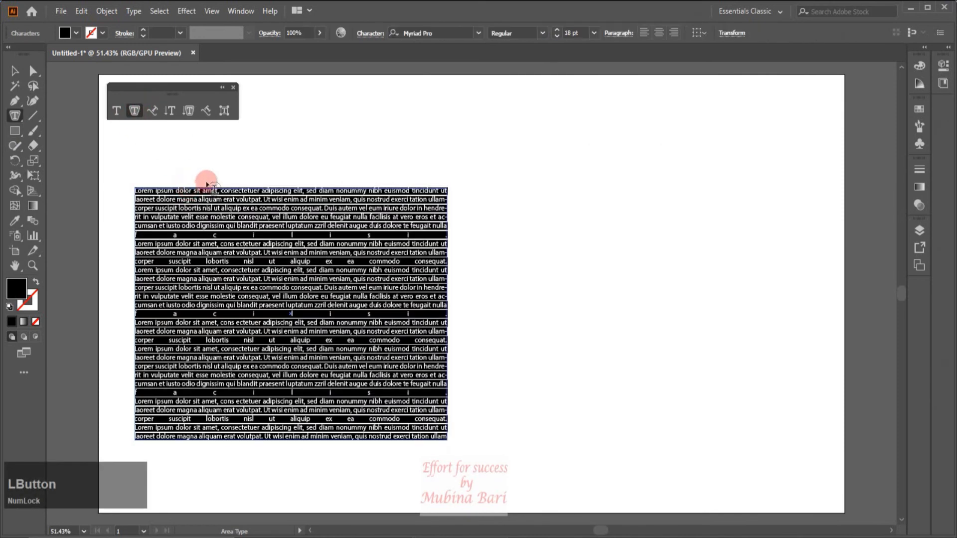
left_click(14, 71)
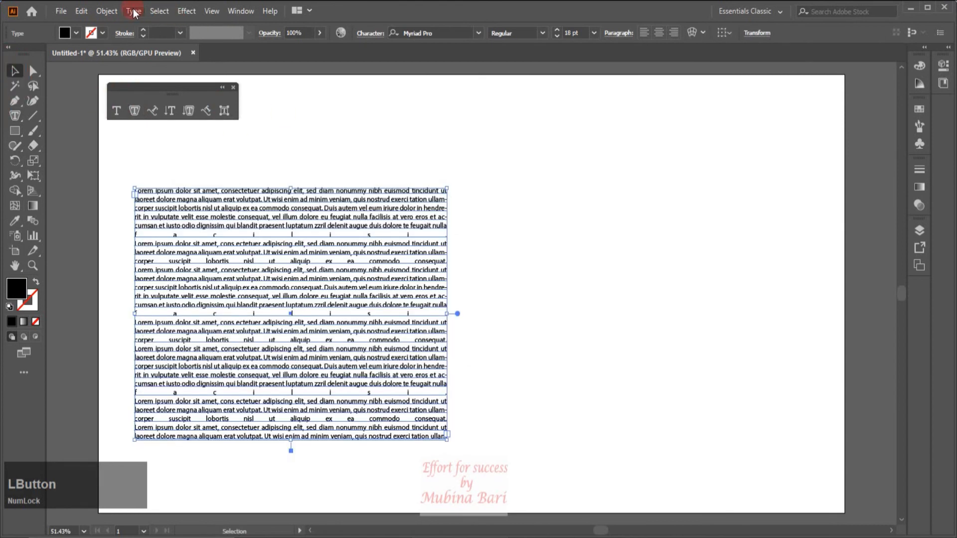
Step: Divide the rectangular text area into 3 rows and 3 columns in the Area Type Options, with the preview on
left_click(133, 11)
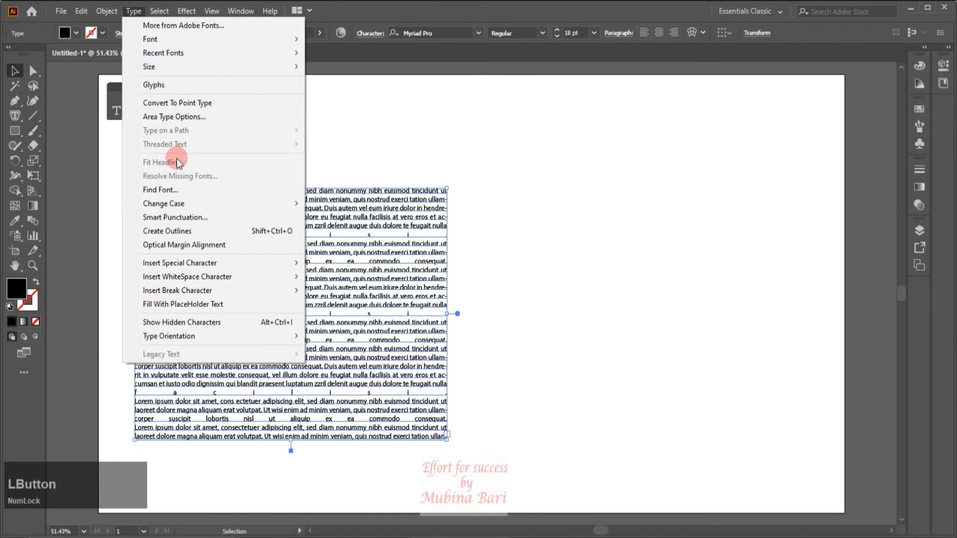
left_click(194, 118)
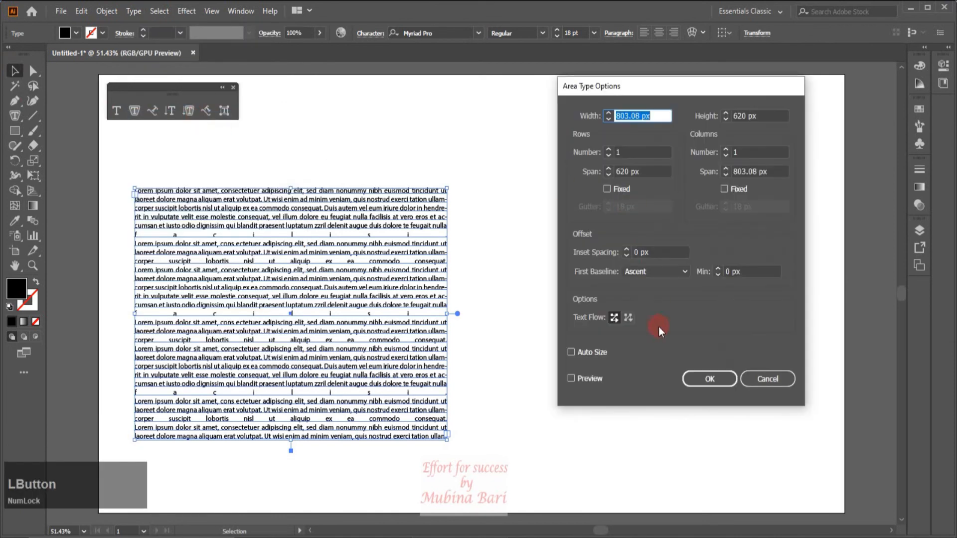
left_click(571, 379)
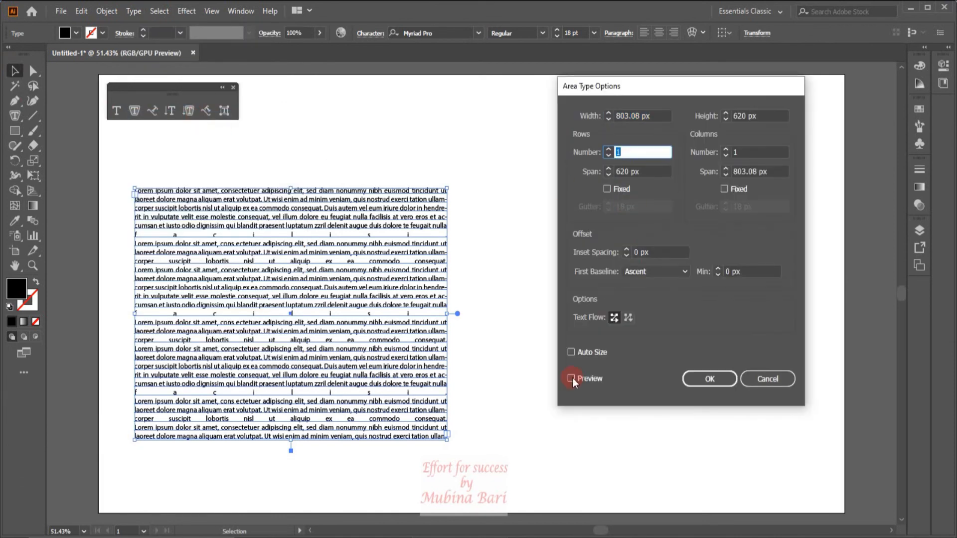
left_click(608, 149)
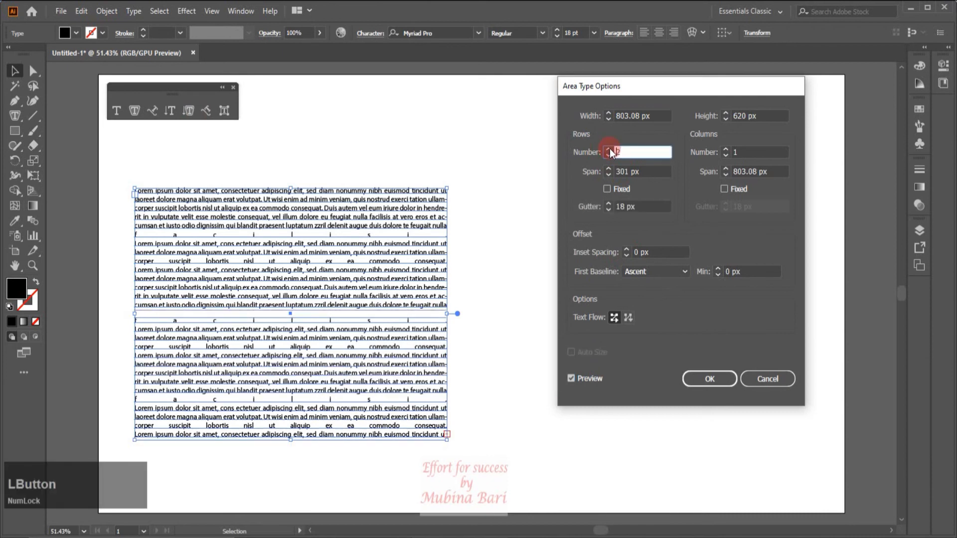
left_click(609, 149)
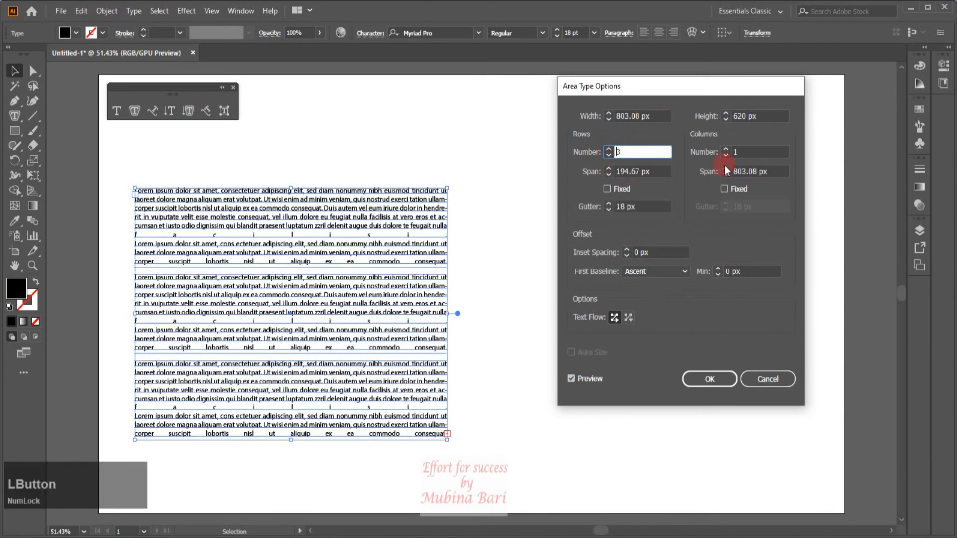
left_click(725, 149)
left_click(726, 149)
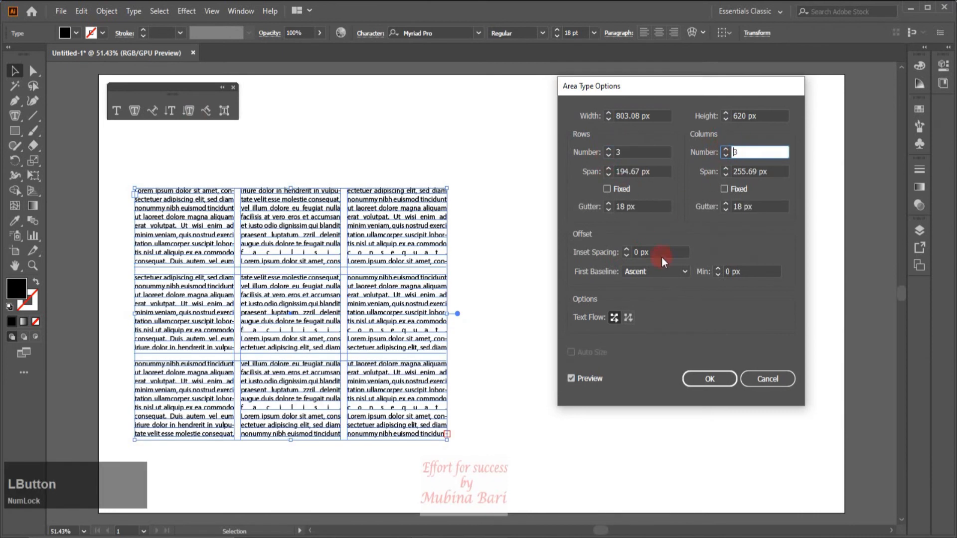
Step: Set the row gutter to 29 px and the column gutter to 25 px, and apply the area type options
left_click(608, 203)
left_click(726, 203)
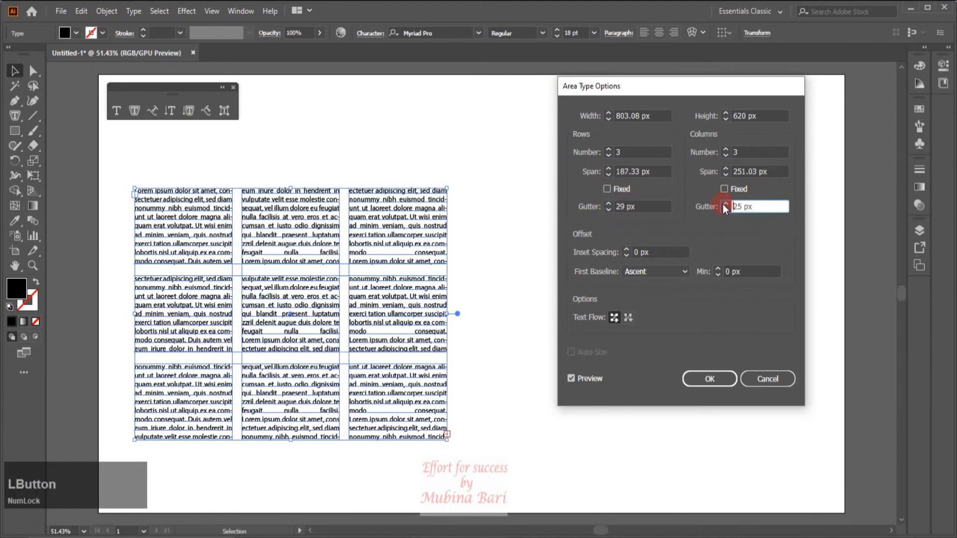
left_click(710, 379)
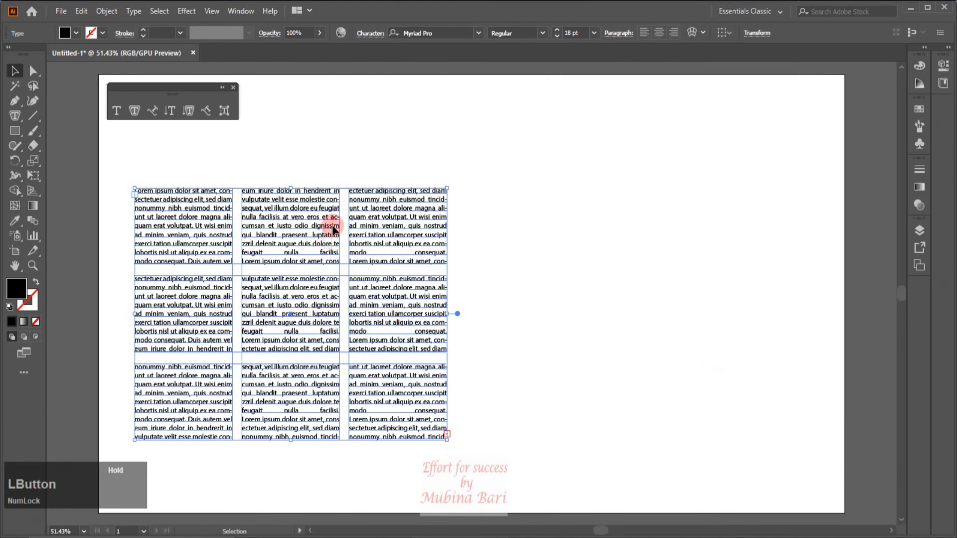
Step: Move the text grid upward on the artboard, enlarge it slightly from its lower-right corner, and deselect it
left_click_drag(297, 221, 302, 198)
left_click_drag(452, 417, 479, 438)
left_click(479, 437)
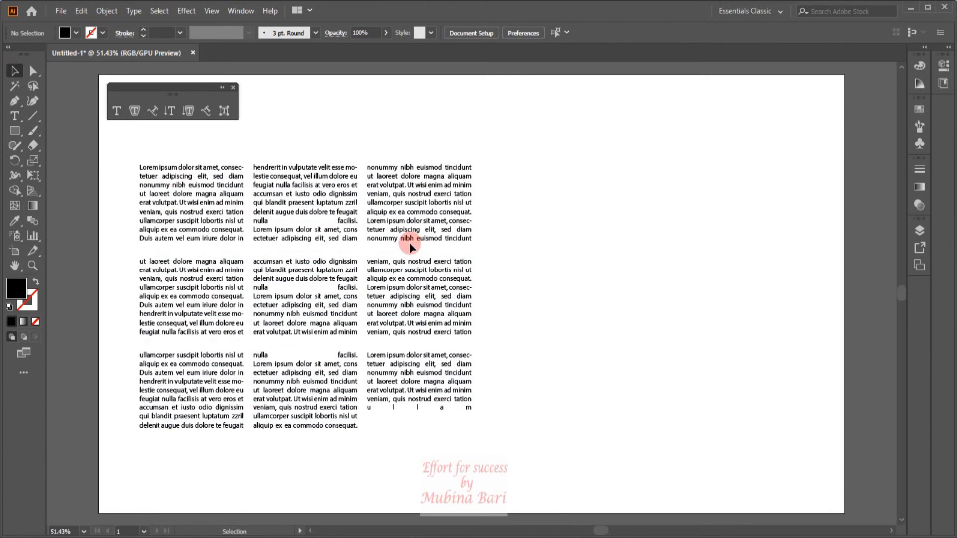
Step: Replace the first letter of the text grid's first cell with a 36 pt "1"
left_click(265, 214)
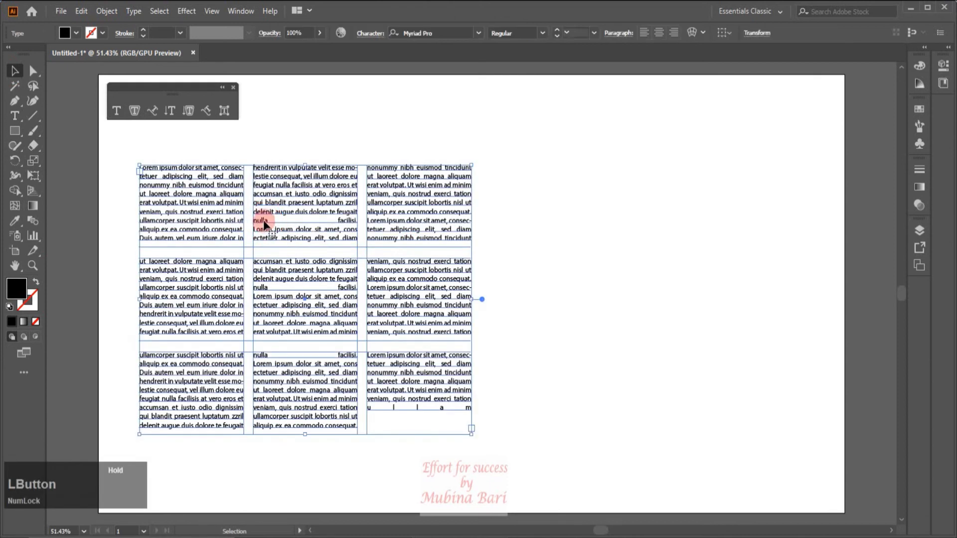
left_click(116, 110)
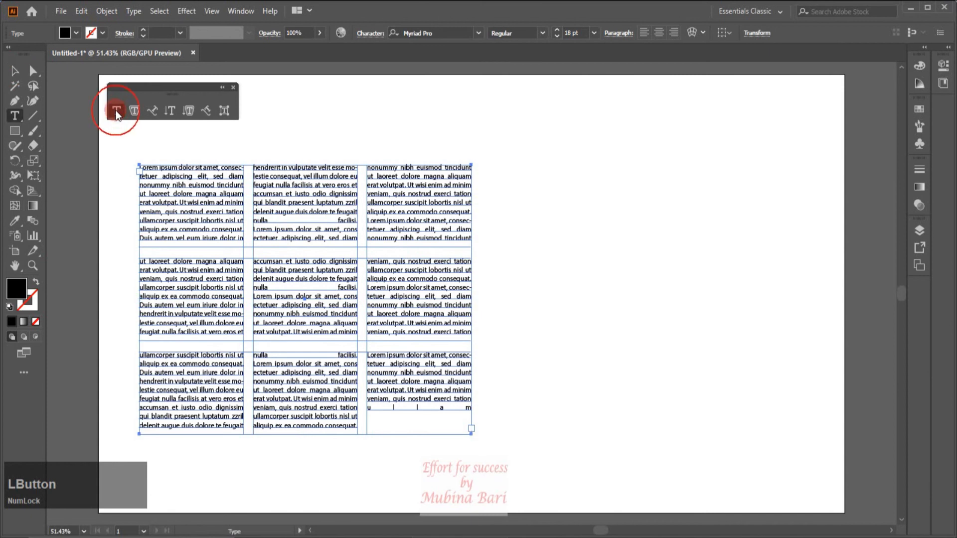
left_click(140, 168)
key("BackSpace")
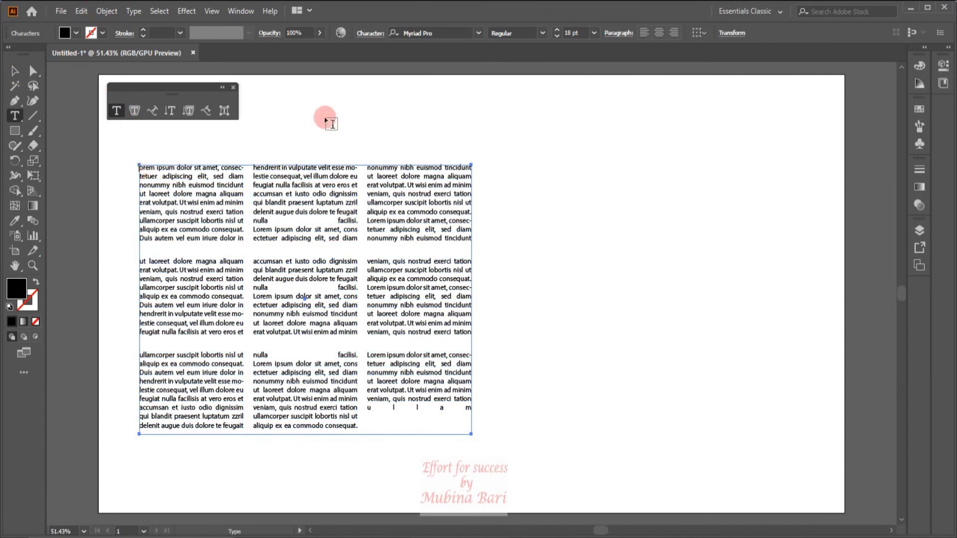
left_click(594, 33)
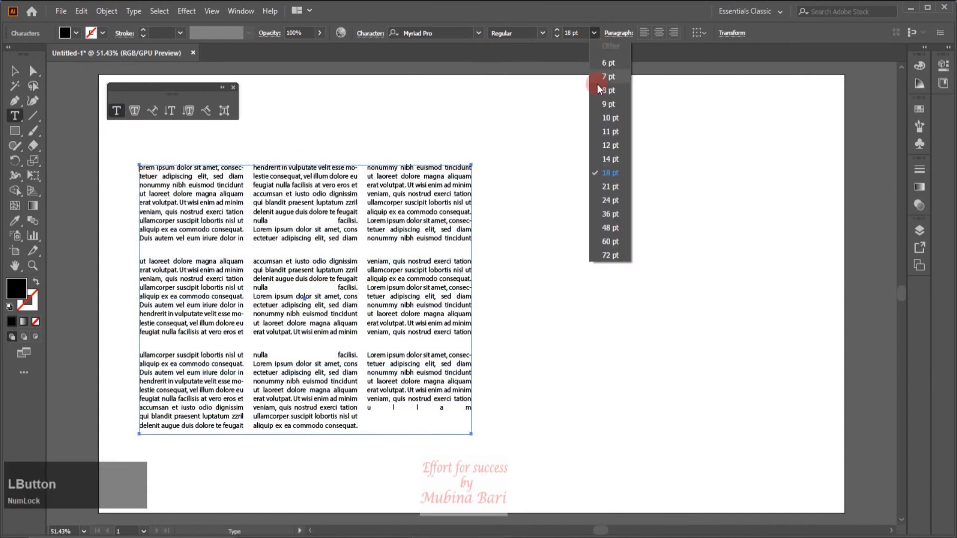
left_click(615, 213)
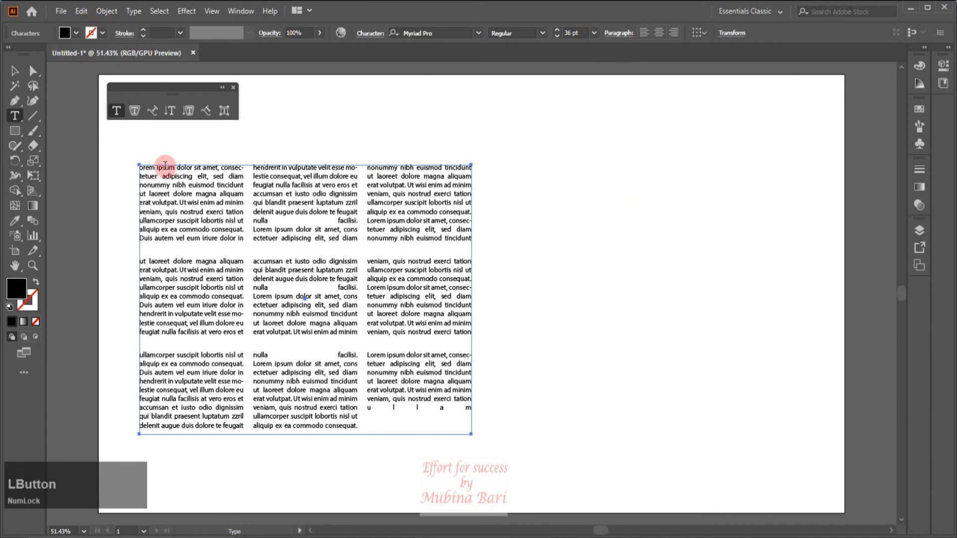
type("1")
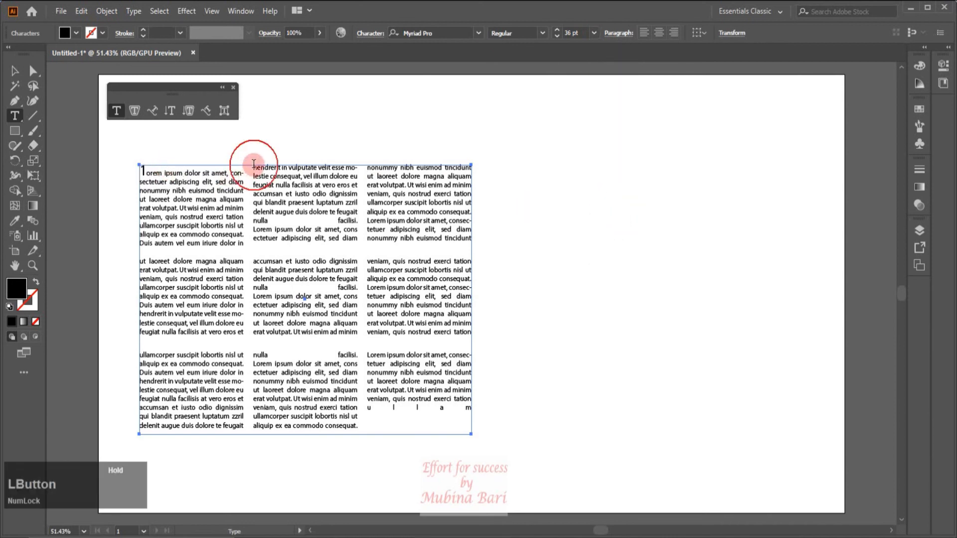
Step: Insert a 36 pt "2" at the start of the grid's second cell and a 36 pt "3" at the start of the third
left_click(594, 33)
left_click(615, 213)
type("2")
left_click(368, 165)
left_click(594, 33)
left_click(615, 213)
type("3")
Step: Number the three cells of the middle row 4, 5 and 6 at 36 pt, correcting the duplicated 4 in the middle cell
left_click(143, 260)
left_click(594, 33)
left_click(614, 213)
type("4")
left_click(253, 261)
left_click(594, 32)
left_click(615, 213)
type("4")
left_click(367, 260)
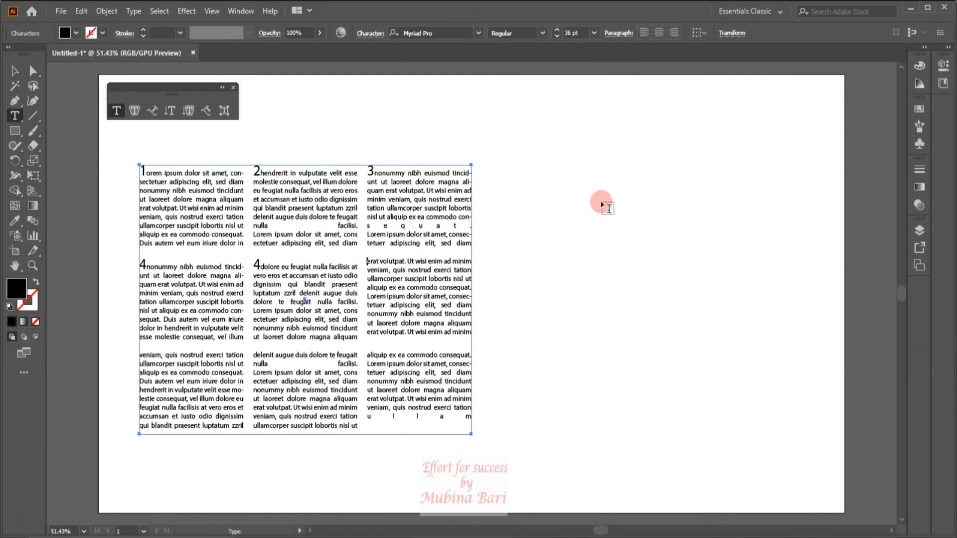
type("6")
left_click_drag(254, 266, 261, 268)
type("5")
Step: Insert the 36 pt numbers 7, 8 and 9 at the start of the three cells in the grid's last row
left_click(139, 355)
left_click(593, 32)
left_click(608, 213)
type("7")
left_click(253, 356)
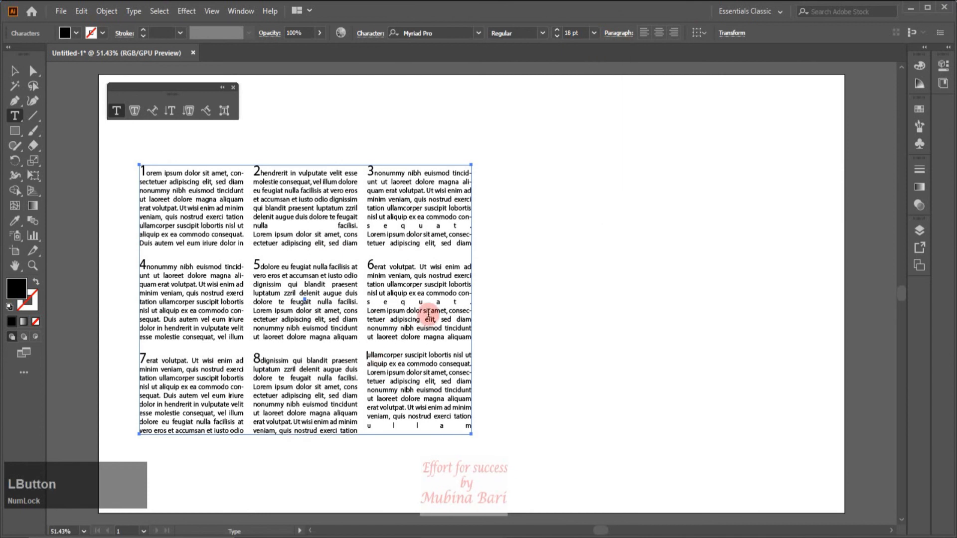
left_click(370, 354)
left_click(594, 33)
left_click(613, 213)
type("9")
Step: Fill the numbers 1, 2 and 3 in the first row of the text grid with red
left_click(142, 169)
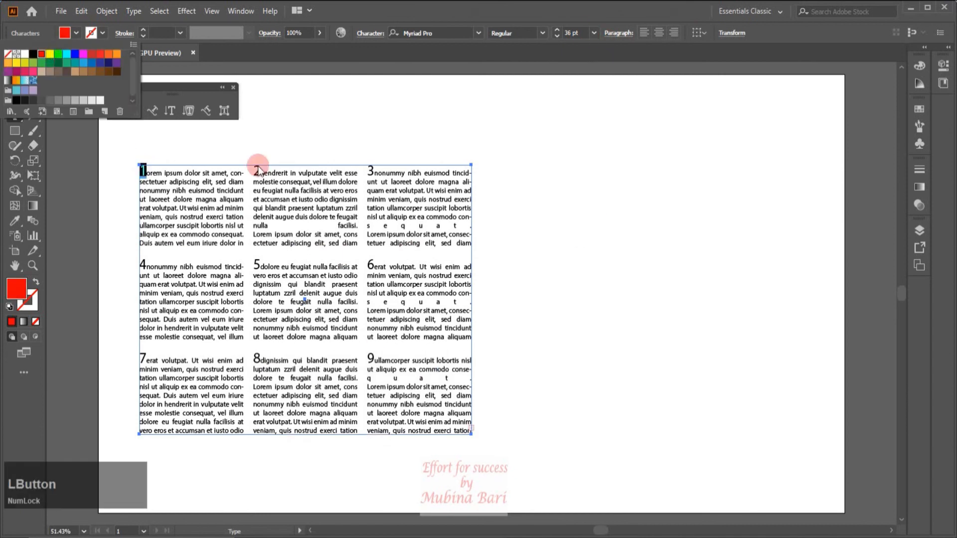
left_click(113, 110)
left_click_drag(254, 171, 260, 171)
left_click(77, 33)
left_click(42, 54)
left_click_drag(367, 170, 374, 171)
left_click(76, 33)
left_click(41, 54)
Step: Fill the numbers 4, 5 and 6 in the middle row of the text grid with blue
left_click_drag(140, 261, 147, 264)
left_click_drag(253, 263, 260, 265)
left_click(75, 54)
left_click_drag(367, 264, 374, 264)
left_click(76, 33)
left_click(75, 54)
Step: Fill the numbers 7, 8 and 9 in the last row of the text grid with green
left_click_drag(140, 358, 146, 358)
left_click(76, 33)
left_click(67, 63)
left_click_drag(254, 357, 260, 358)
left_click(78, 34)
left_click(66, 63)
double_click(370, 358)
left_click(368, 354)
left_click_drag(367, 358, 374, 359)
left_click(76, 33)
left_click(66, 63)
Step: Move the numbered text grid slightly up and to the left on the artboard, and deselect it
left_click(14, 70)
left_click_drag(313, 249, 305, 230)
left_click(529, 214)
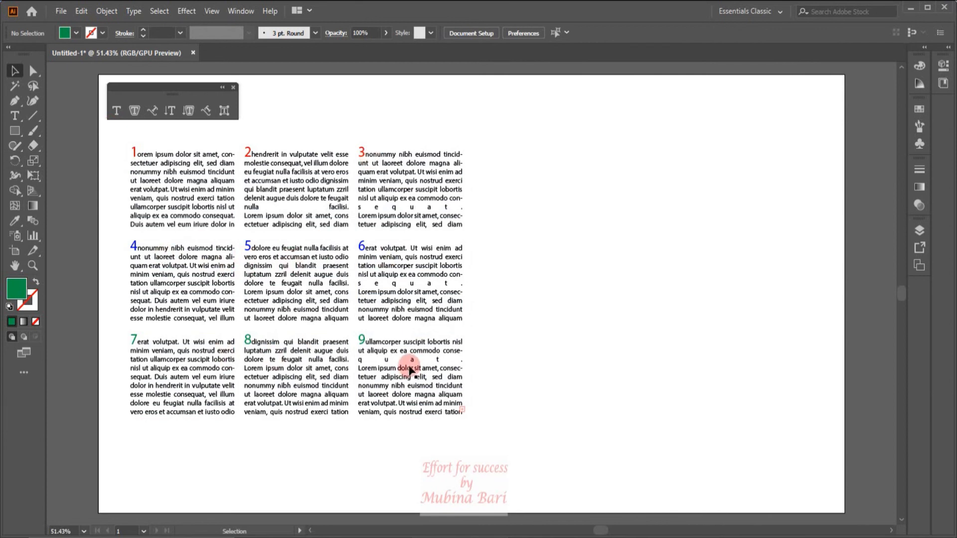
Step: Preview the numbered grid's text flow by columns and by rows in the Area Type Options, and cancel the dialog
left_click(265, 398)
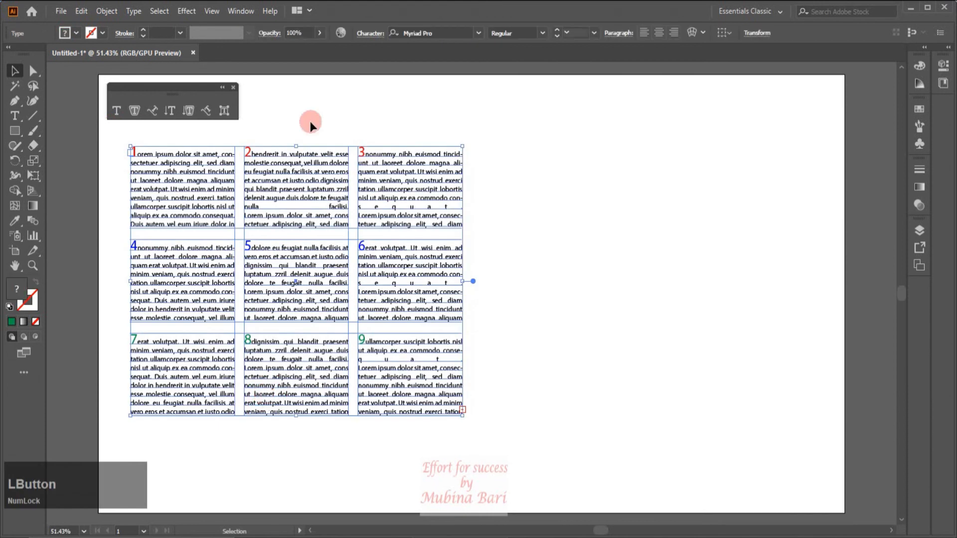
left_click(133, 11)
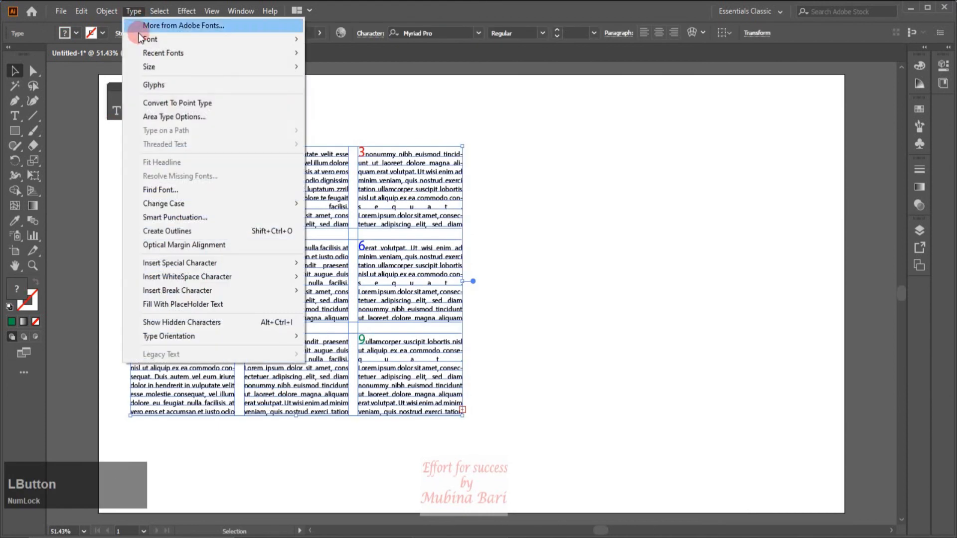
left_click(160, 116)
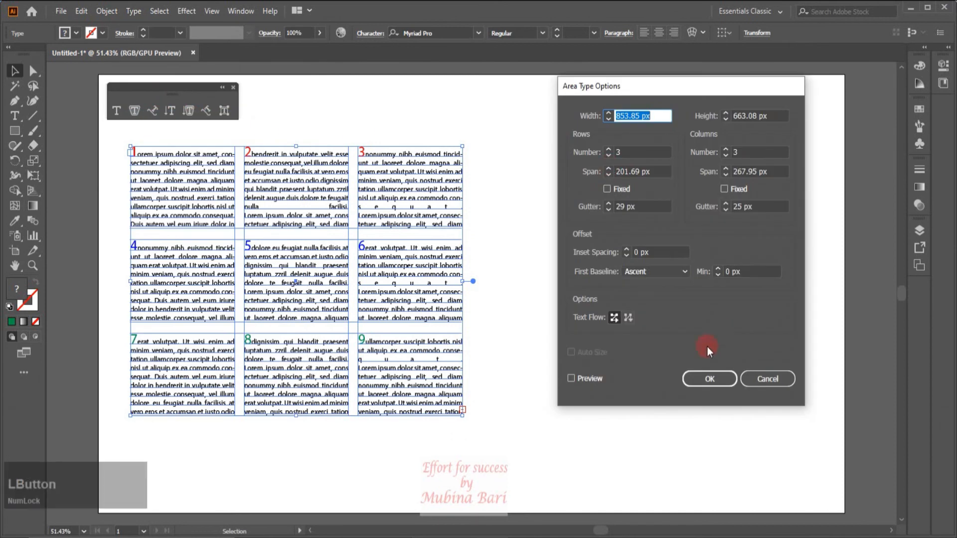
left_click(571, 380)
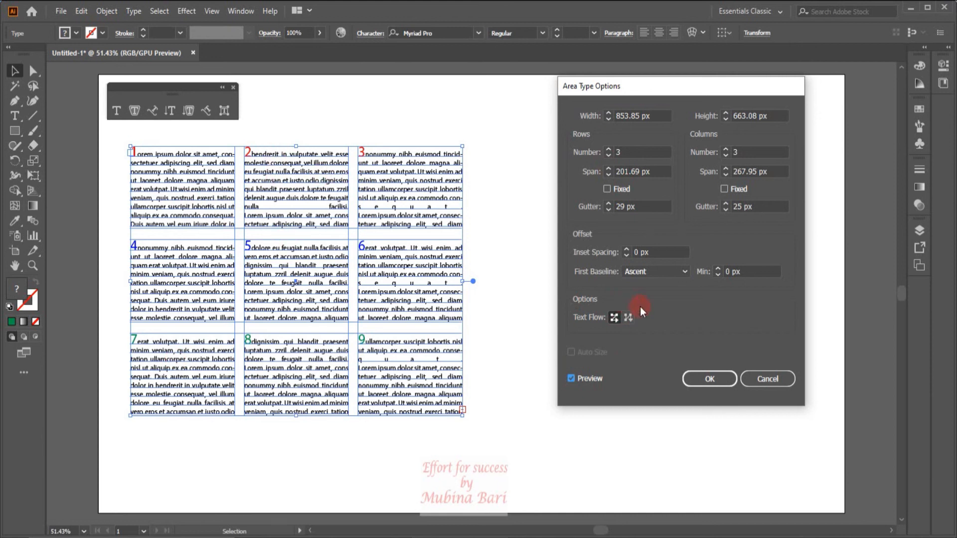
left_click(628, 317)
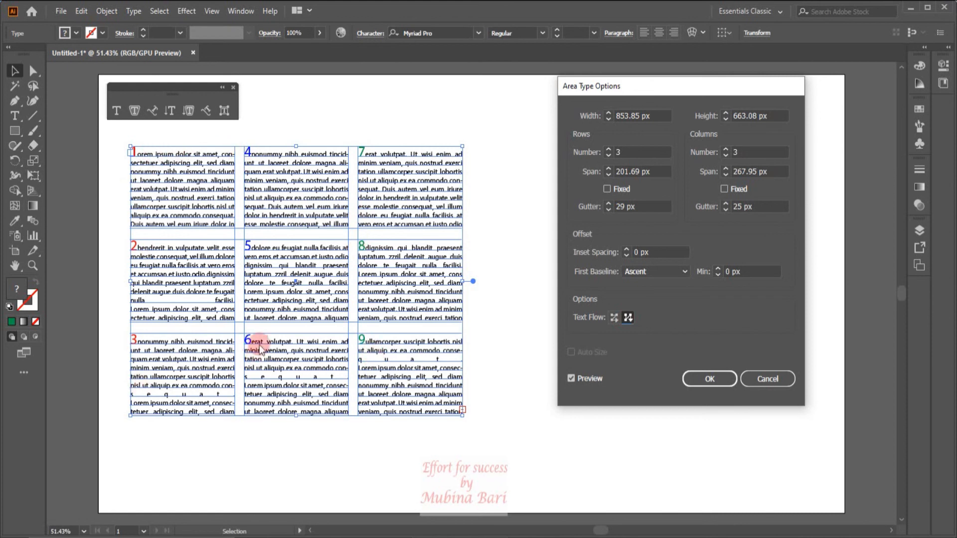
left_click(614, 318)
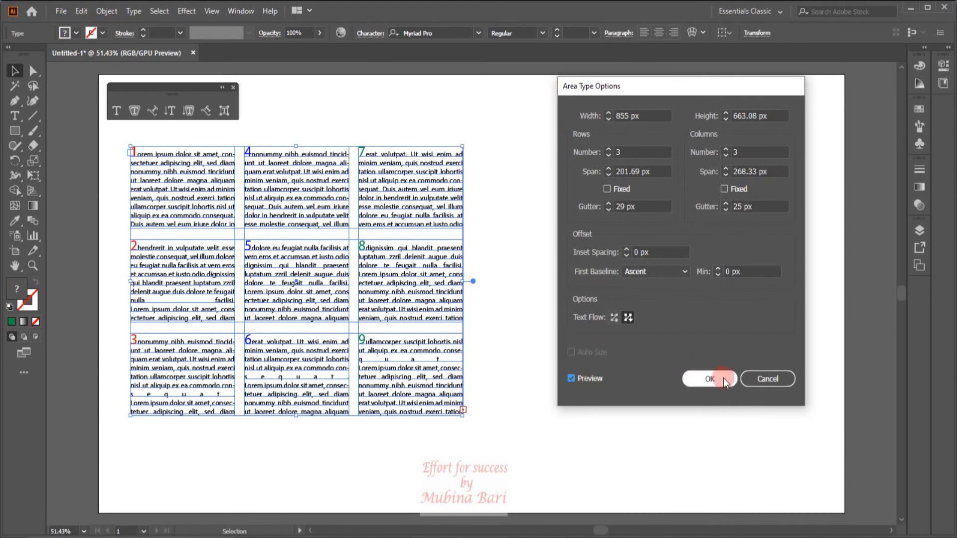
left_click(767, 378)
Step: Delete the numbered text grid from the artboard
left_click(503, 324)
left_click(441, 305)
key("Delete")
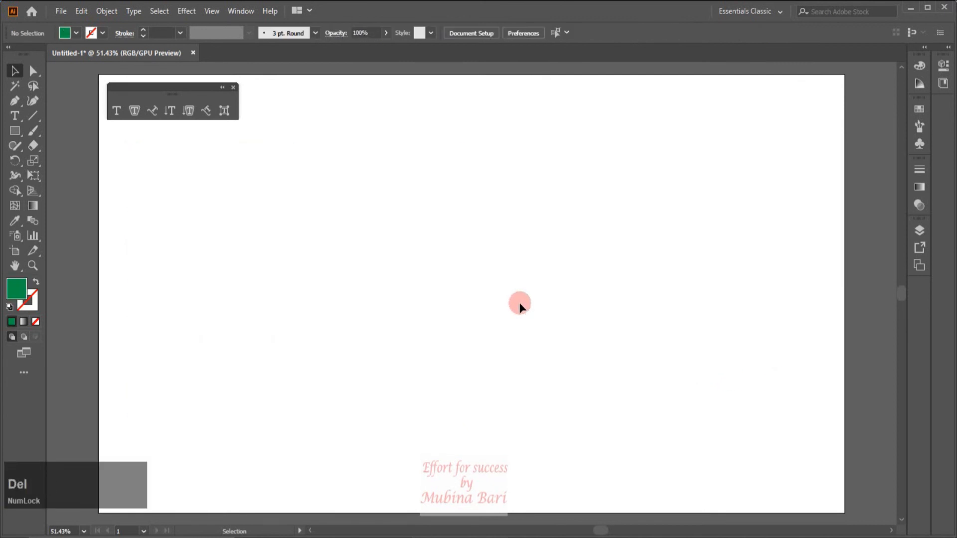
Step: Draw a rectangle about 306 by 385 px on the artboard and turn it into area type with placeholder text
left_click(14, 130)
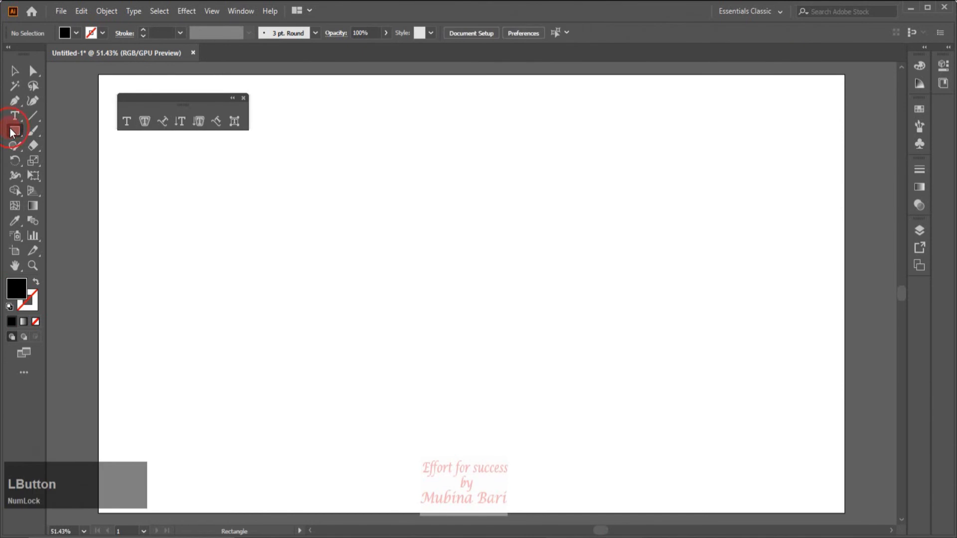
left_click_drag(141, 195, 261, 351)
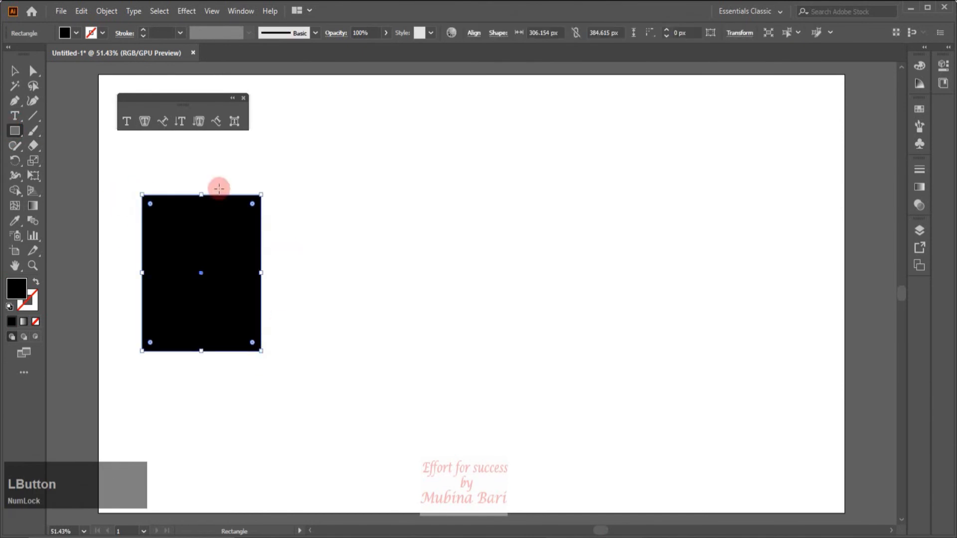
left_click(145, 121)
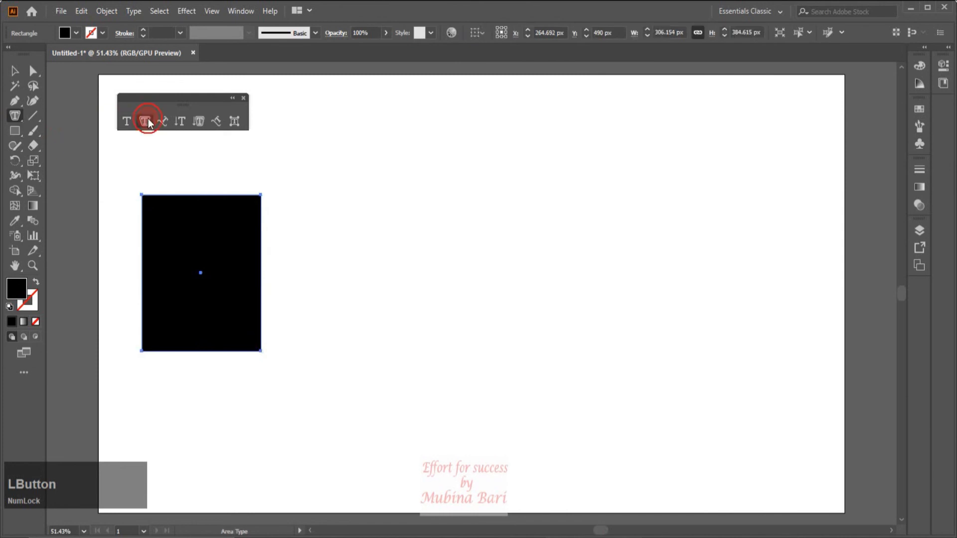
left_click(178, 200)
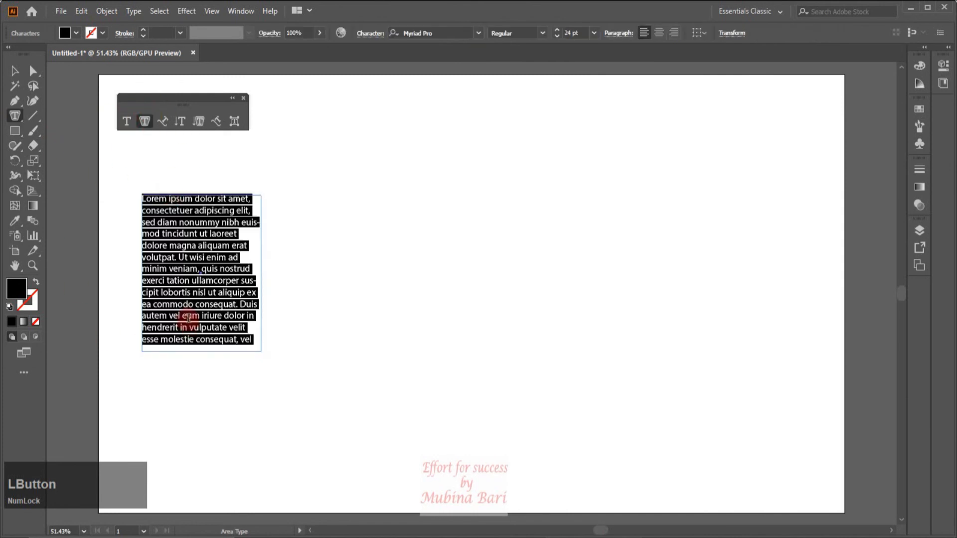
Step: Extend the text area's height to about 512 px and fit it to its text with Auto Size in the Area Type Options
left_click(15, 70)
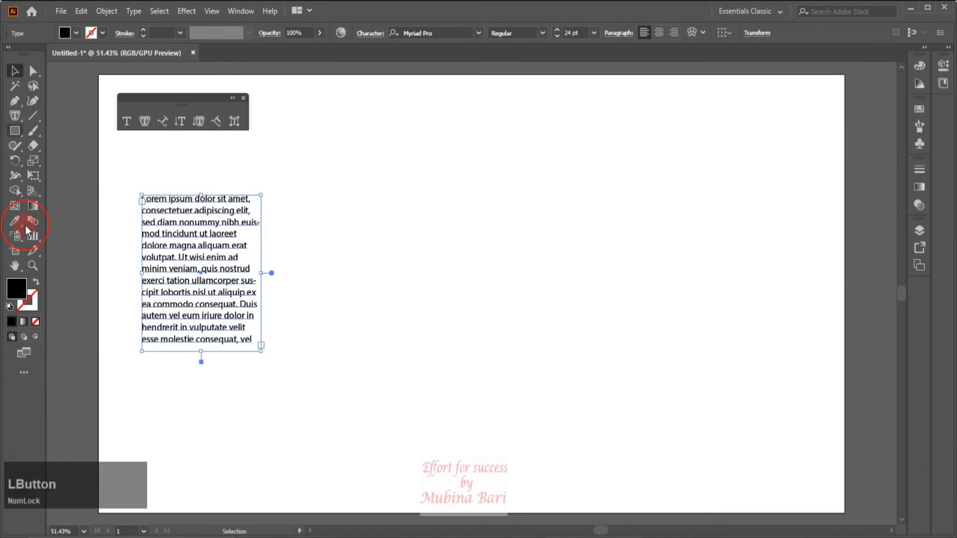
left_click_drag(200, 352, 208, 401)
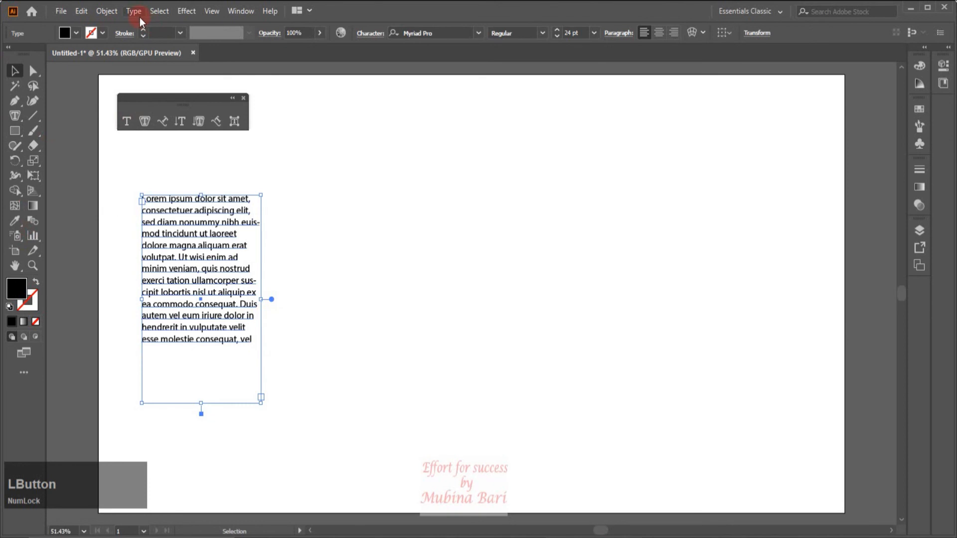
left_click(133, 12)
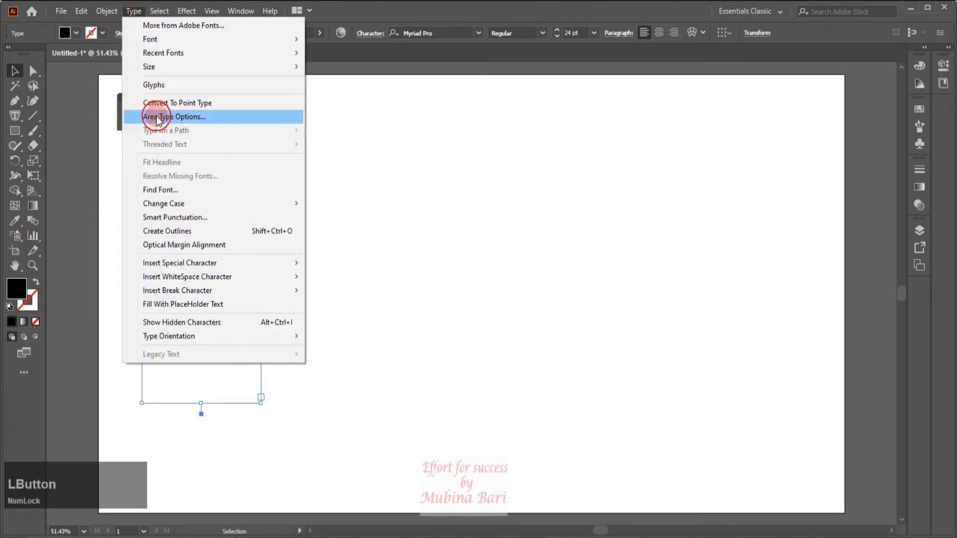
left_click(156, 116)
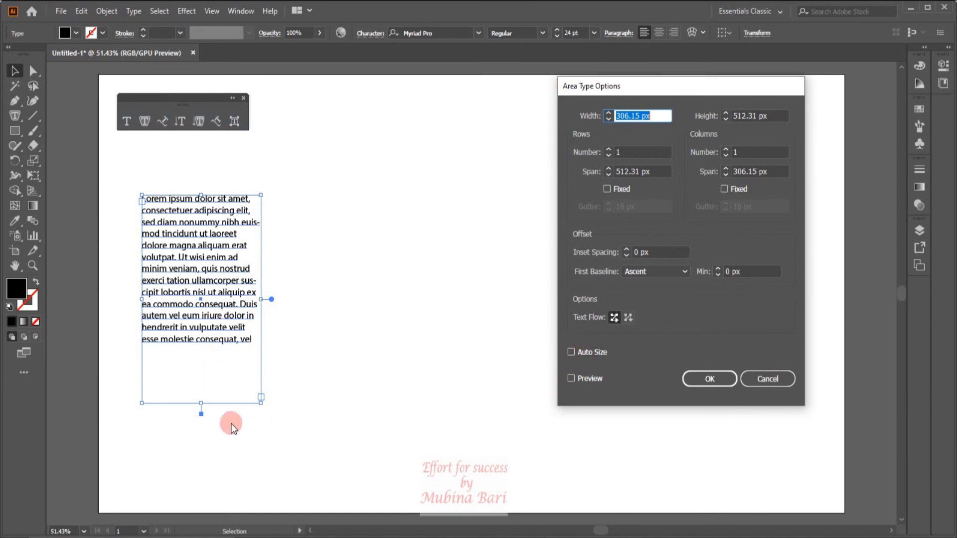
left_click(571, 379)
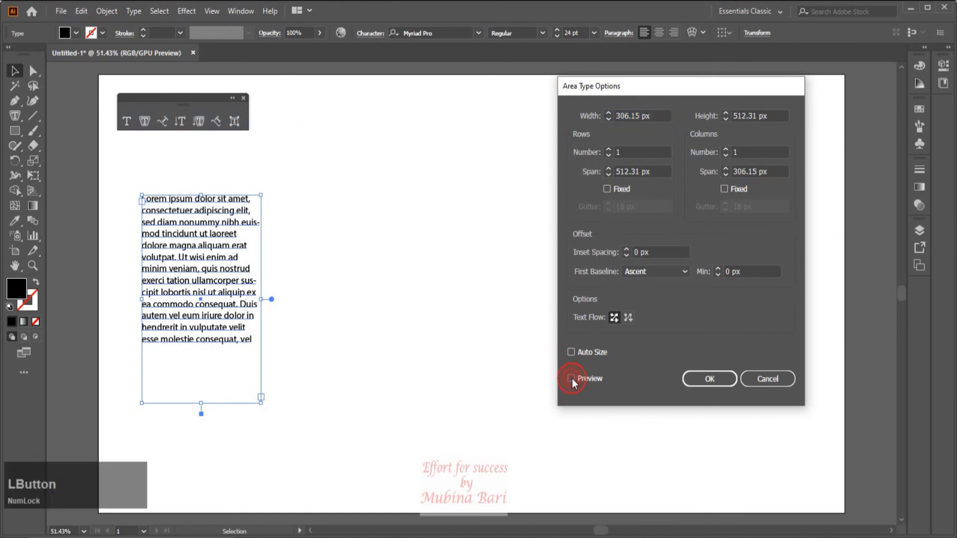
left_click(571, 353)
left_click(237, 384)
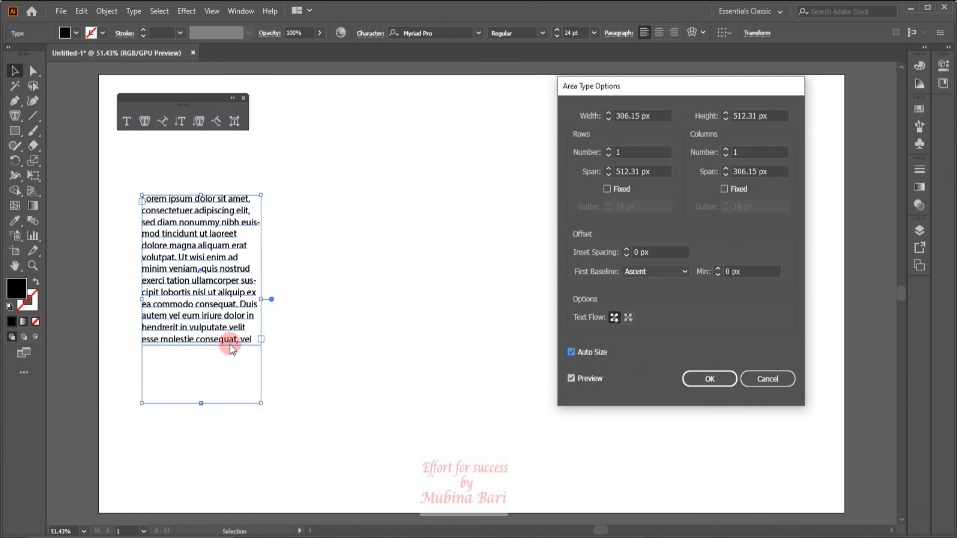
left_click(571, 353)
left_click(571, 352)
left_click(723, 378)
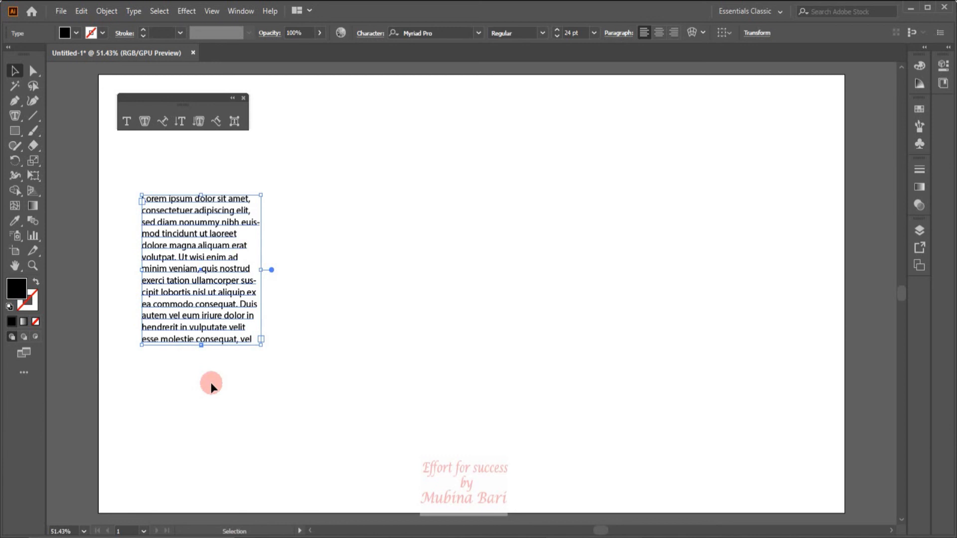
Step: Delete the text area and reset the fill and stroke to their defaults
left_click(159, 317)
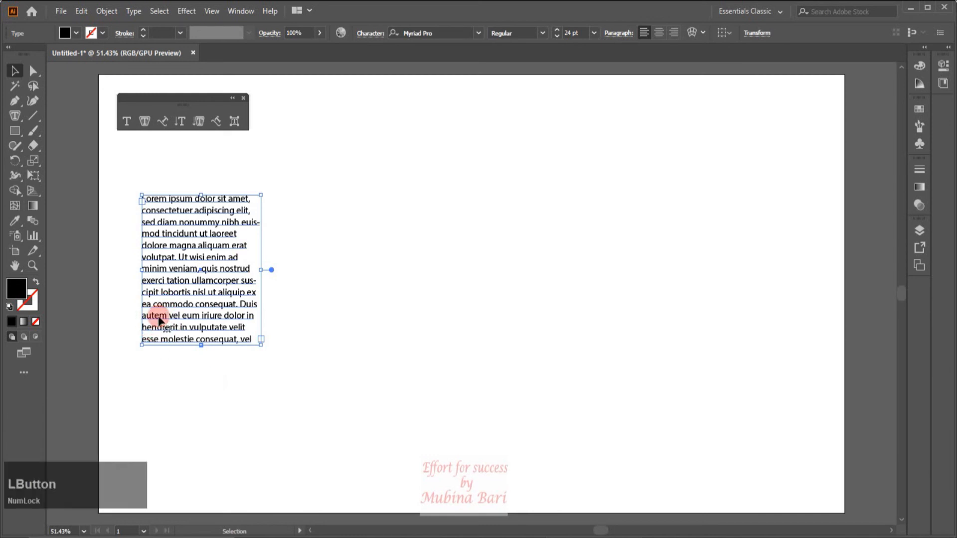
key("Delete")
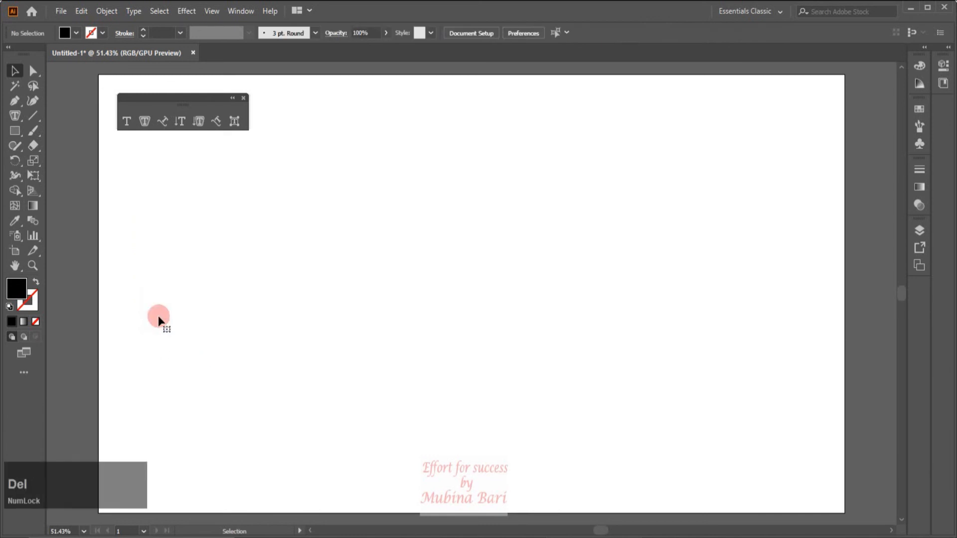
key("d")
key("ctrl+0")
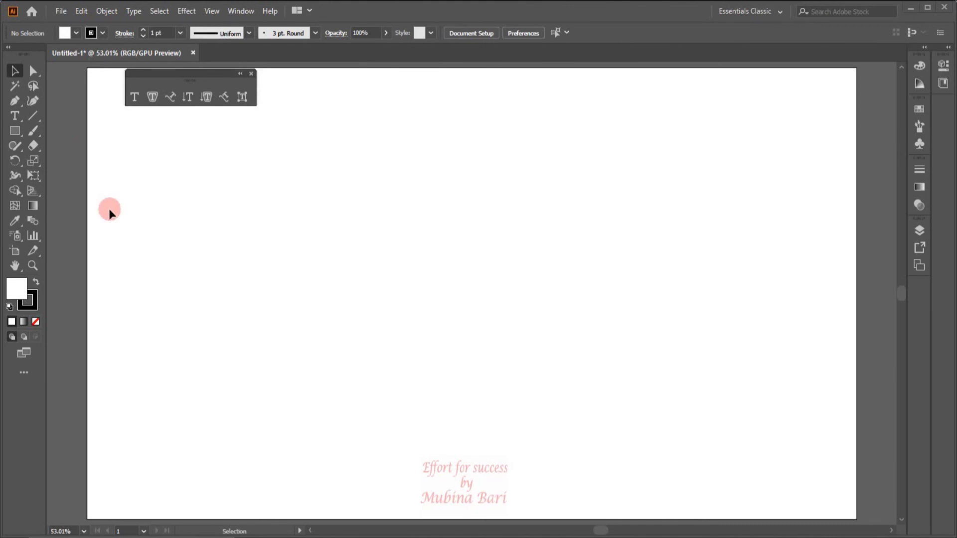
Step: Place the linked image "men" from the Desktop, sized to cover most of the height of the artboard's left half
left_click(61, 9)
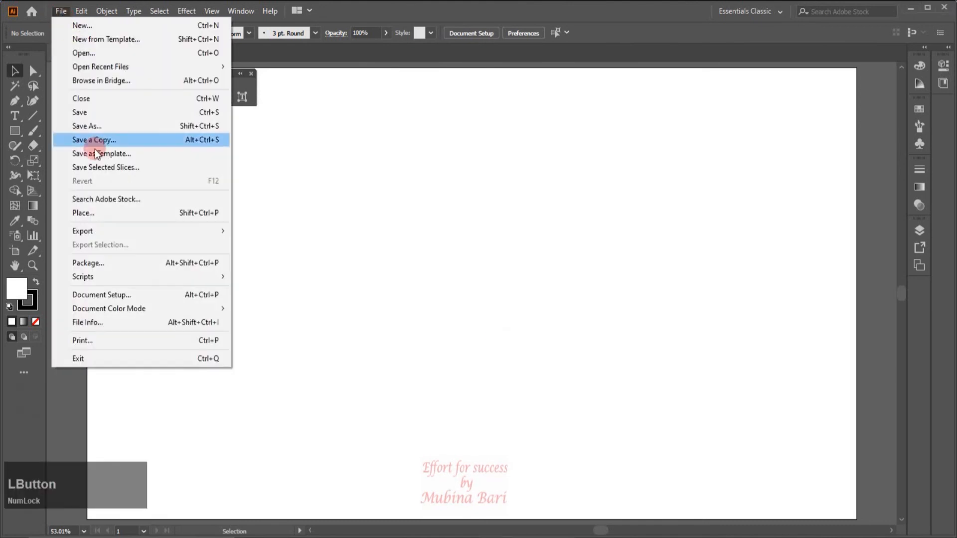
left_click(93, 214)
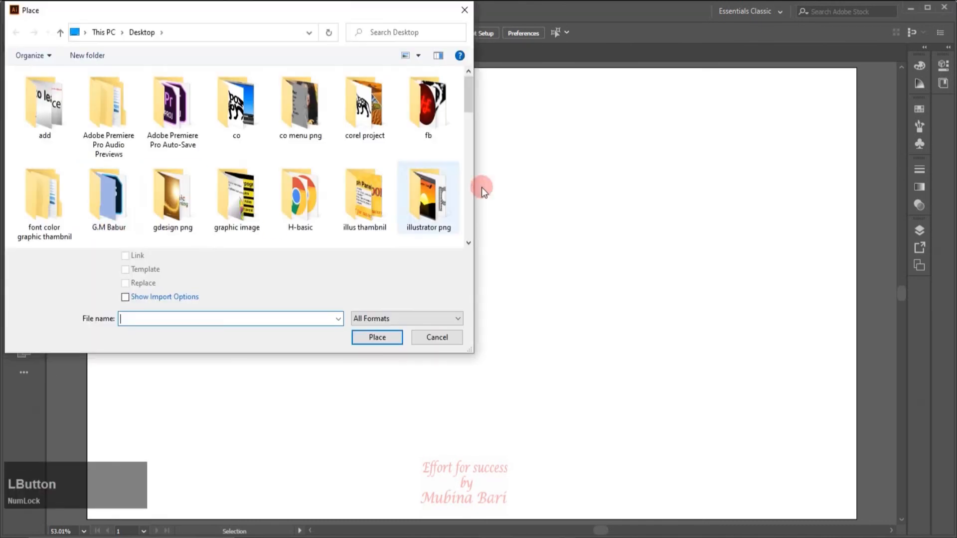
left_click_drag(471, 95, 471, 218)
left_click(110, 133)
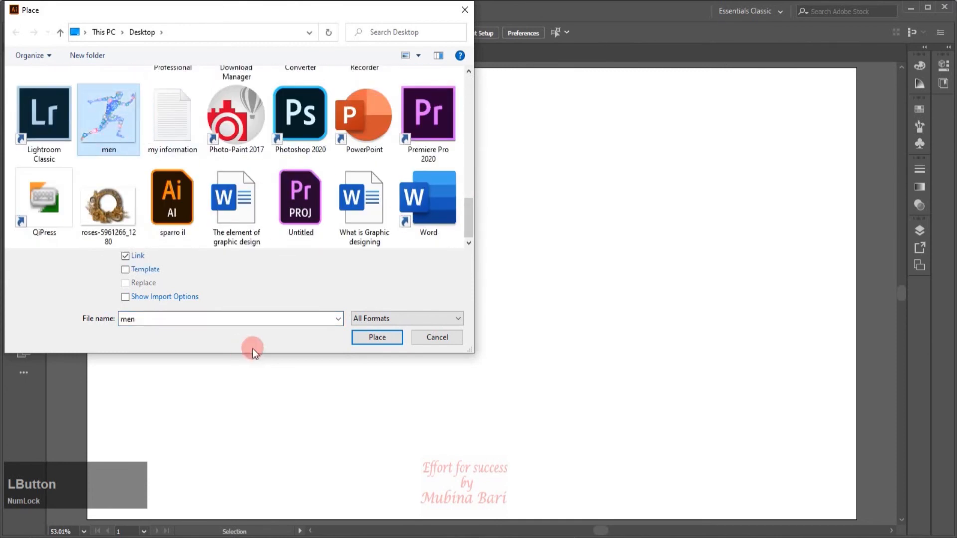
left_click(376, 337)
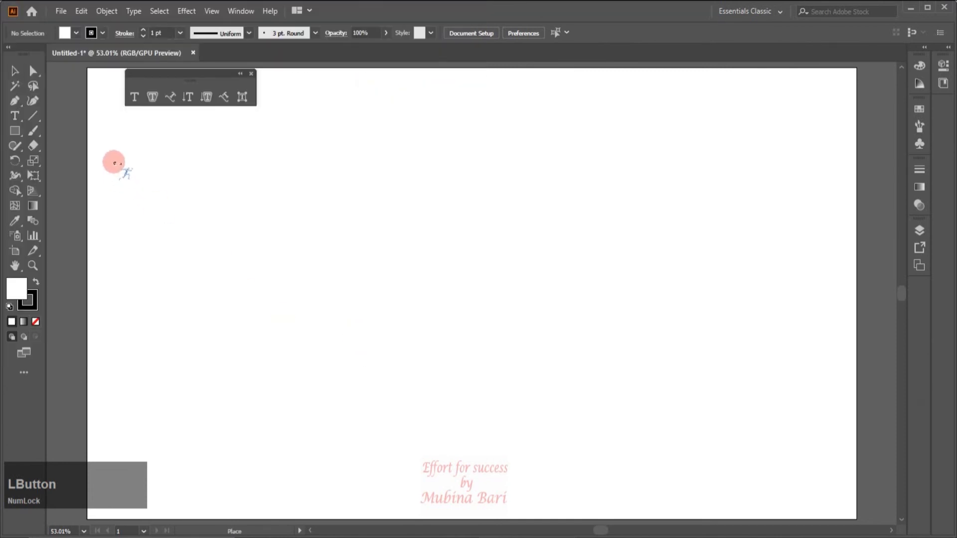
left_click_drag(118, 139, 423, 500)
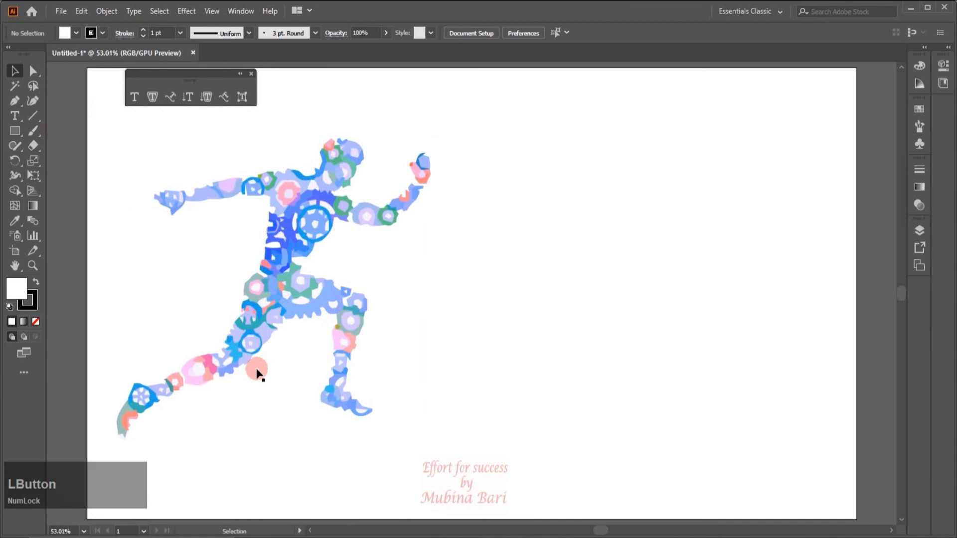
Step: Set the fill to None and the stroke to red for tracing the runner's outstretched arm, shown at 300%
left_click(33, 265)
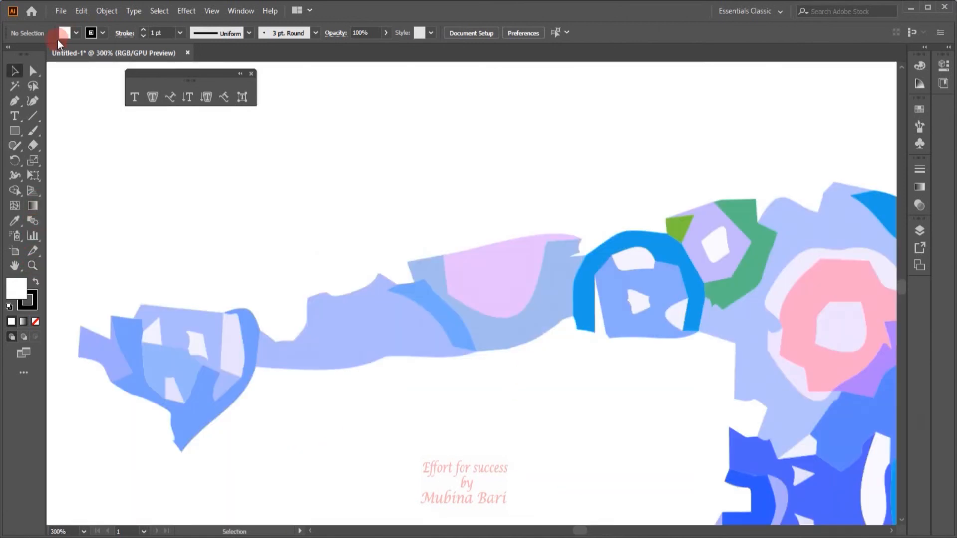
left_click(76, 33)
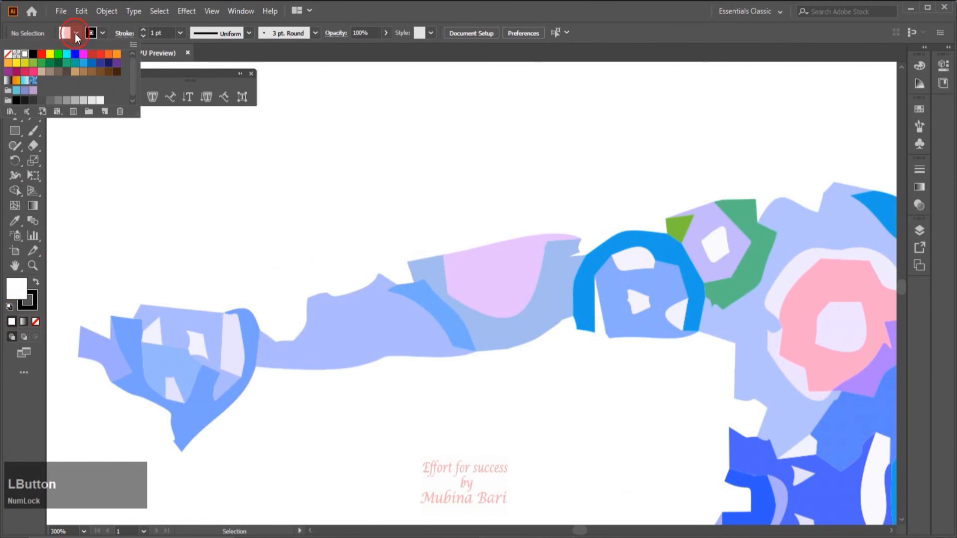
left_click(8, 57)
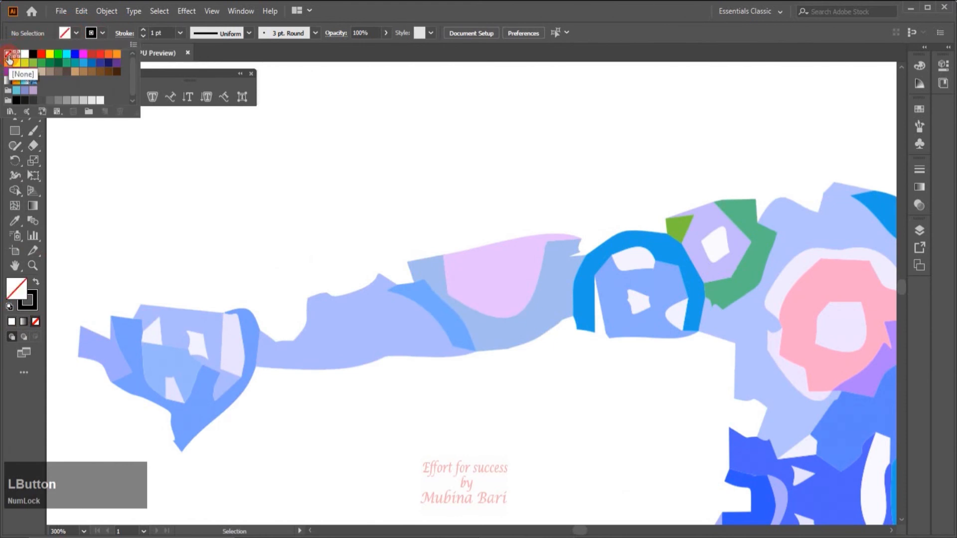
left_click(103, 33)
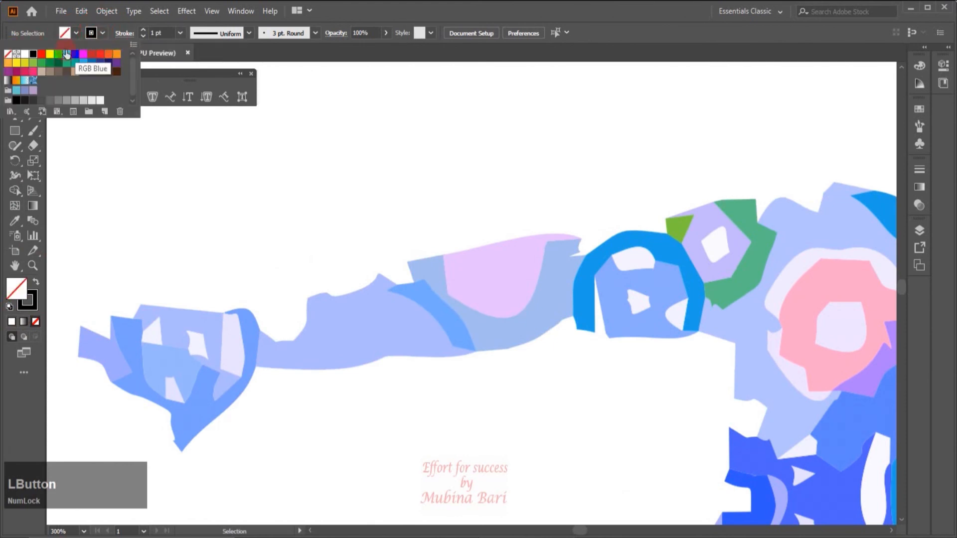
left_click(42, 54)
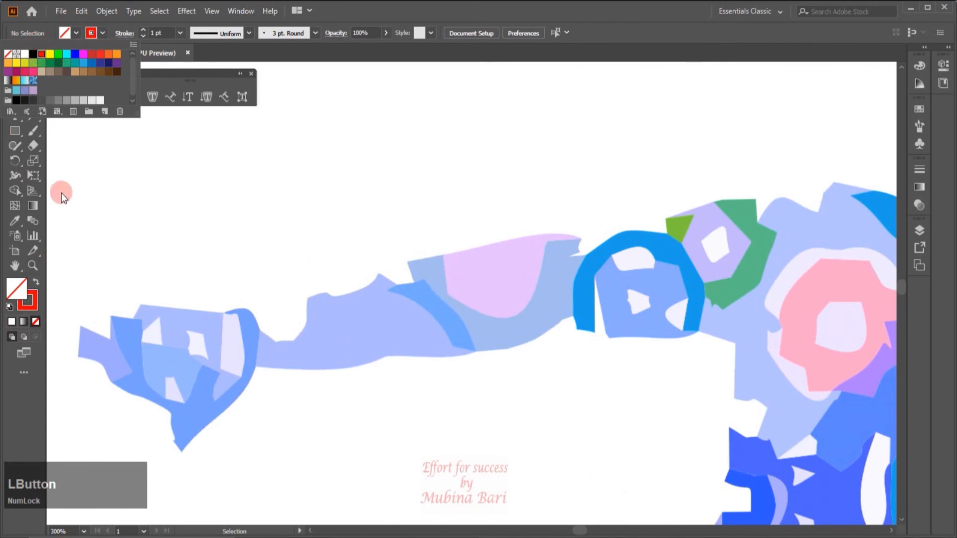
Step: Begin a Pen tool outline at the wrist of the runner's rear arm and trace the hand's lower edge to the fingertips
left_click(58, 180)
left_click(14, 102)
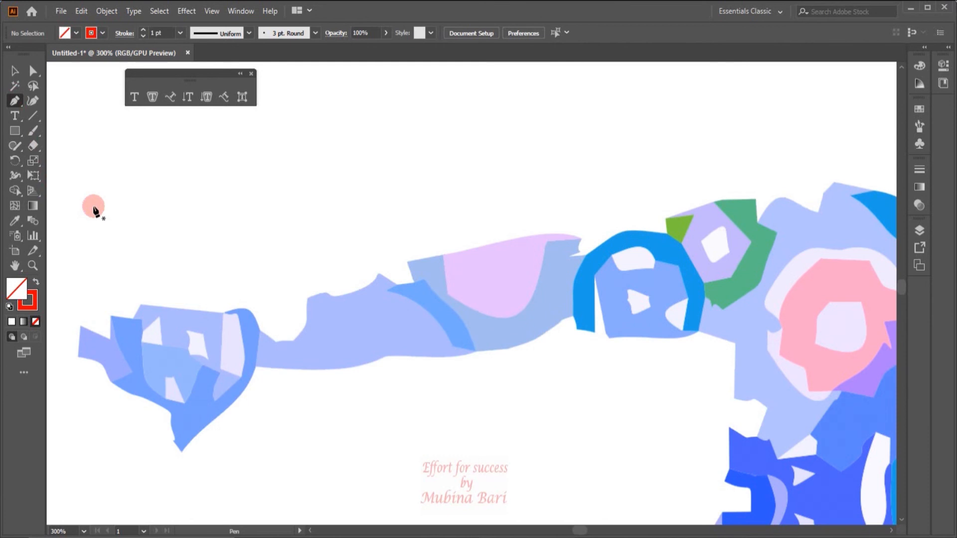
left_click(255, 365)
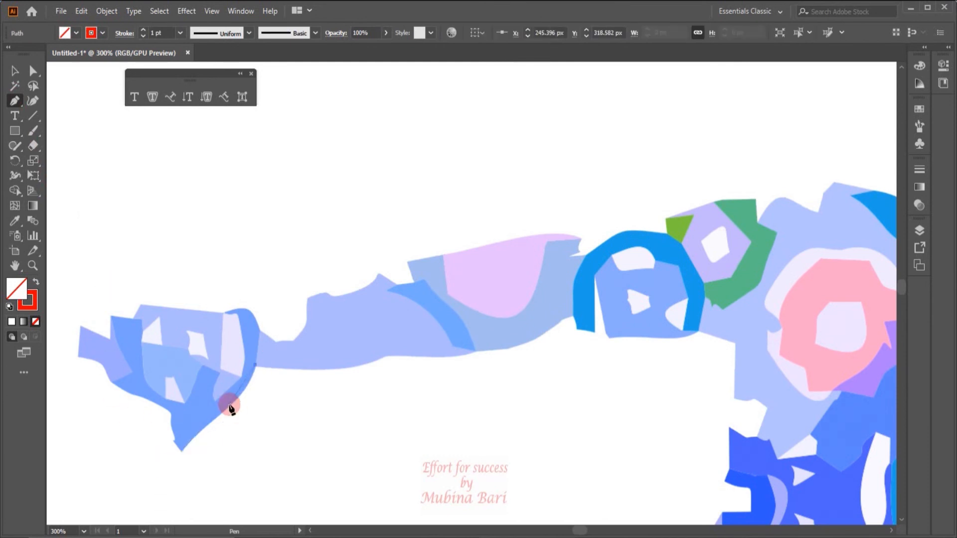
left_click_drag(232, 405, 217, 419)
left_click(181, 452)
left_click(173, 439)
left_click(171, 412)
left_click_drag(131, 395, 124, 394)
left_click_drag(110, 380, 101, 363)
left_click(79, 355)
Step: Continue the outline over the top of the rear hand and along the arm's upper edge to the shoulder
scroll(78, 355, "left", 5)
left_click_drag(529, 331, 537, 368)
left_click(528, 330)
left_click_drag(573, 325, 581, 292)
left_click(577, 298)
left_click(596, 291)
left_click_drag(649, 272, 664, 243)
left_click(678, 260)
left_click_drag(798, 271, 502, 339)
left_click_drag(543, 299, 568, 303)
left_click_drag(640, 284, 673, 273)
left_click_drag(725, 262, 813, 284)
left_click(792, 280)
left_click_drag(806, 250, 821, 245)
Step: Trace from the shoulder up the nape and the back of the head to the crown
left_click_drag(834, 329, 496, 355)
left_click_drag(541, 295, 563, 311)
left_click_drag(627, 309, 648, 272)
key("ctrl+z")
left_click(628, 305)
left_click(622, 272)
left_click(647, 283)
left_click(665, 239)
left_click_drag(651, 185, 649, 176)
left_click(678, 137)
left_click_drag(766, 108, 822, 118)
Step: Continue the outline down the runner's face and chin to the front of the neck
left_click_drag(843, 159, 698, 267)
left_click(684, 272)
left_click_drag(642, 317, 620, 326)
key("ctrl+z")
key("ctrl+z")
left_click(676, 220)
left_click_drag(608, 387, 584, 400)
left_click(608, 430)
left_click(590, 424)
left_click(564, 443)
left_click(553, 433)
left_click_drag(504, 468, 491, 472)
left_click(513, 483)
Step: Trace the front arm's upper edge, around the raised fist and down the outside of the forearm
left_click_drag(514, 403, 486, 286)
left_click_drag(519, 420, 520, 420)
left_click(551, 387)
left_click(584, 360)
left_click(617, 352)
left_click(711, 239)
left_click(678, 169)
left_click(712, 148)
left_click_drag(771, 94, 802, 107)
left_click(799, 217)
left_click(776, 275)
left_click(760, 281)
left_click(718, 366)
left_click_drag(666, 424, 666, 427)
Step: Continue the outline along the underside of the front arm and down the chest to the waist
left_click_drag(624, 459, 714, 312)
left_click_drag(698, 342, 697, 350)
left_click_drag(612, 364, 606, 356)
left_click_drag(149, 453, 167, 434)
left_click_drag(312, 417, 263, 465)
left_click(236, 455)
left_click_drag(464, 330, 420, 376)
left_click(451, 374)
Step: Trace the top of the front thigh, around the knee and down the upper shin
left_click_drag(626, 411, 650, 435)
left_click(741, 460)
left_click_drag(659, 472, 362, 220)
left_click(535, 329)
left_click_drag(534, 328, 519, 427)
left_click(474, 477)
left_click_drag(476, 477, 501, 200)
left_click_drag(492, 272, 485, 276)
left_click(468, 344)
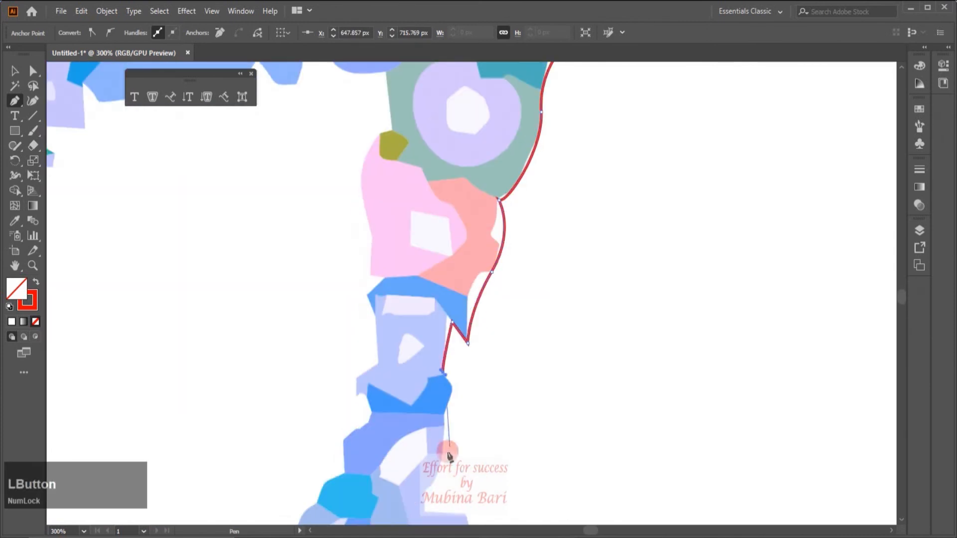
Step: Continue the outline down the lower shin, around the front foot's toes and along its sole to the heel
left_click_drag(443, 371, 420, 171)
left_click_drag(403, 294, 393, 304)
left_click(403, 311)
left_click(441, 311)
left_click(451, 347)
left_click(477, 352)
left_click(507, 386)
left_click(560, 403)
left_click(410, 423)
left_click(277, 370)
key("ctrl+z")
key("ctrl+z")
left_click(439, 413)
left_click(409, 423)
left_click(277, 370)
Step: Trace from the front heel up the back of the lower leg and onto the underside of the thigh
left_click_drag(294, 302, 331, 294)
left_click(294, 302)
left_click(359, 317)
left_click_drag(375, 209, 417, 179)
left_click(375, 209)
left_click(369, 154)
left_click_drag(304, 184, 597, 347)
left_click_drag(385, 357, 321, 332)
left_click(385, 357)
left_click(366, 372)
Step: Continue the outline down the underside of the rear leg to the tip of the rear foot
left_click_drag(126, 449, 623, 313)
left_click(629, 329)
left_click_drag(472, 351, 436, 312)
left_click(321, 456)
left_click_drag(318, 472, 495, 271)
left_click(478, 257)
left_click_drag(406, 317, 375, 323)
left_click(406, 316)
left_click_drag(319, 432, 262, 348)
left_click(320, 450)
Step: Trace around the rear foot and up the upper edge of the rear leg toward the hip
left_click(325, 241)
left_click(362, 146)
left_click_drag(432, 163, 438, 182)
left_click(533, 149)
left_click_drag(545, 119, 668, 77)
left_click_drag(643, 89, 420, 452)
left_click_drag(567, 349, 646, 338)
left_click_drag(692, 194, 700, 170)
left_click_drag(695, 185, 591, 472)
Step: Trace up the hip and back, then along the rear arm's underside to close the outline at the wrist
left_click_drag(638, 421, 653, 414)
left_click(651, 248)
left_click(722, 189)
left_click_drag(664, 300, 668, 286)
left_click(686, 103)
left_click_drag(647, 91, 687, 344)
left_click(689, 340)
left_click_drag(552, 339, 536, 321)
left_click_drag(380, 370, 341, 351)
left_click(381, 370)
left_click_drag(247, 375, 215, 359)
Step: Fit the artboard on screen and move the traced outline off the image to the empty right half of the artboard
left_click(15, 71)
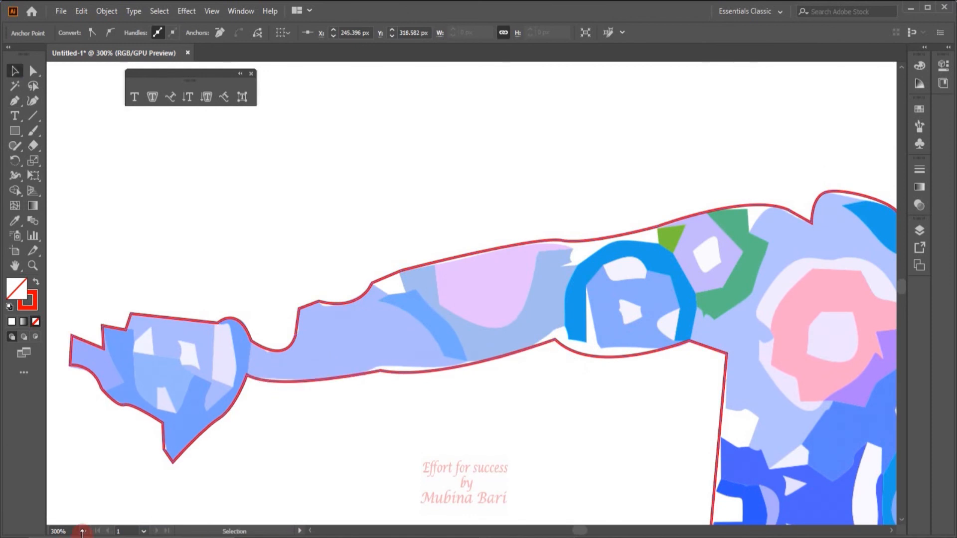
left_click(83, 531)
left_click(229, 491)
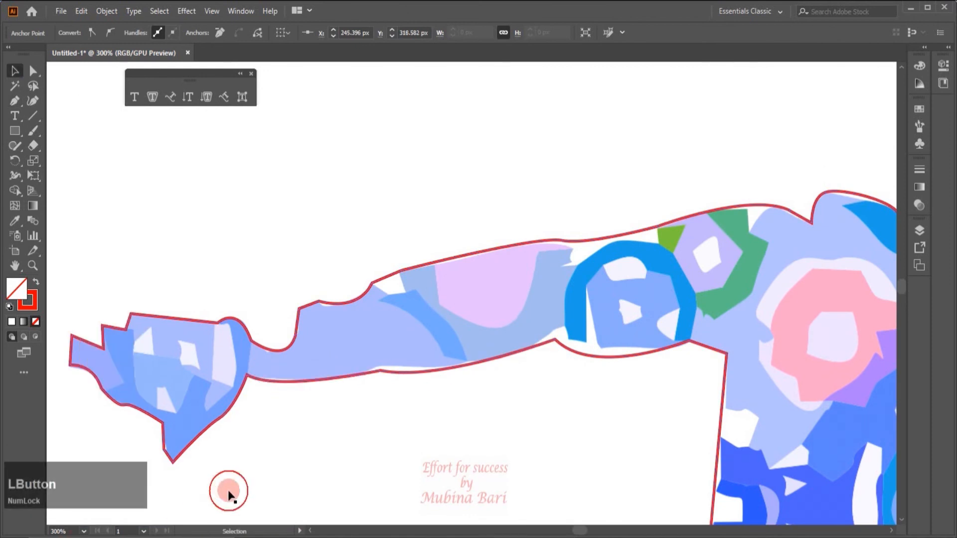
left_click(83, 531)
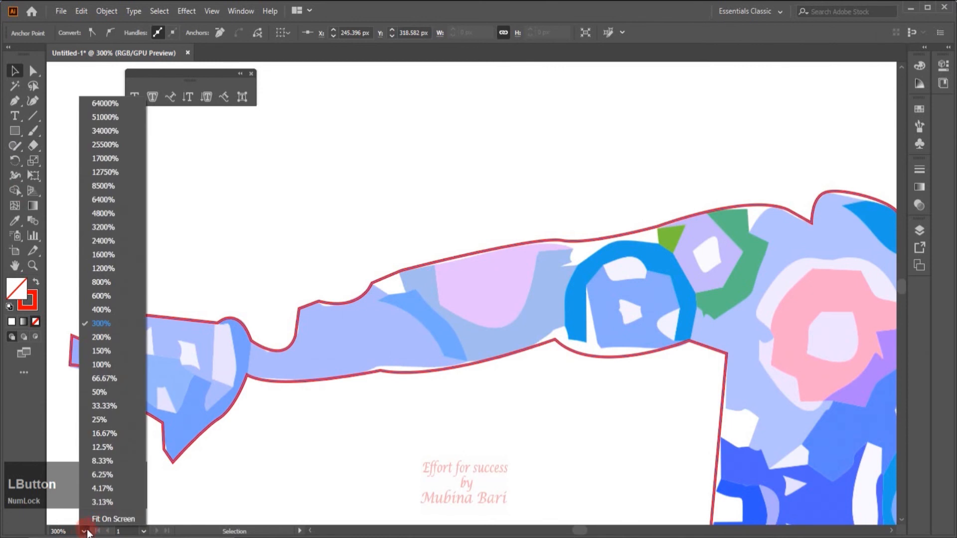
left_click(97, 518)
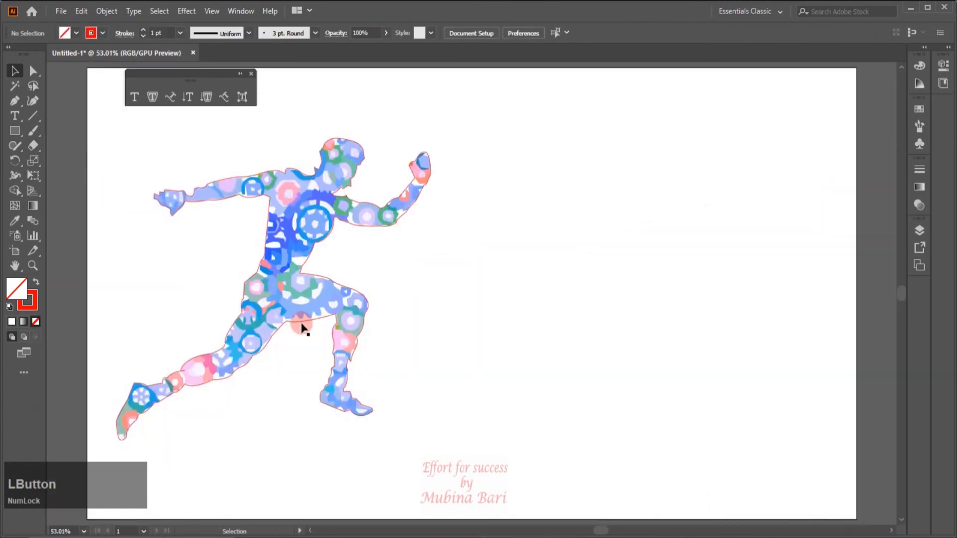
left_click_drag(305, 321, 597, 314)
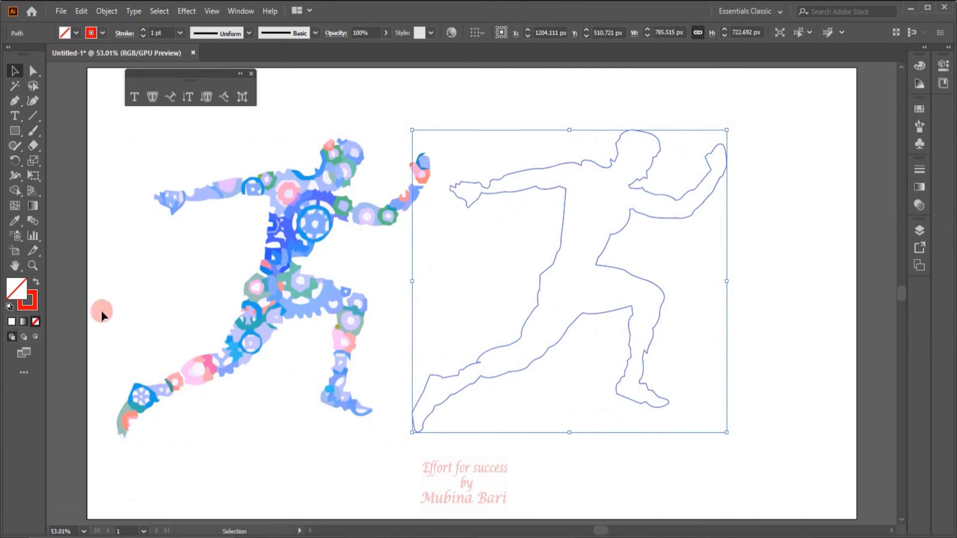
Step: Turn the runner outline into area type filled with placeholder text, set at 11 pt with all lines justified
left_click(152, 97)
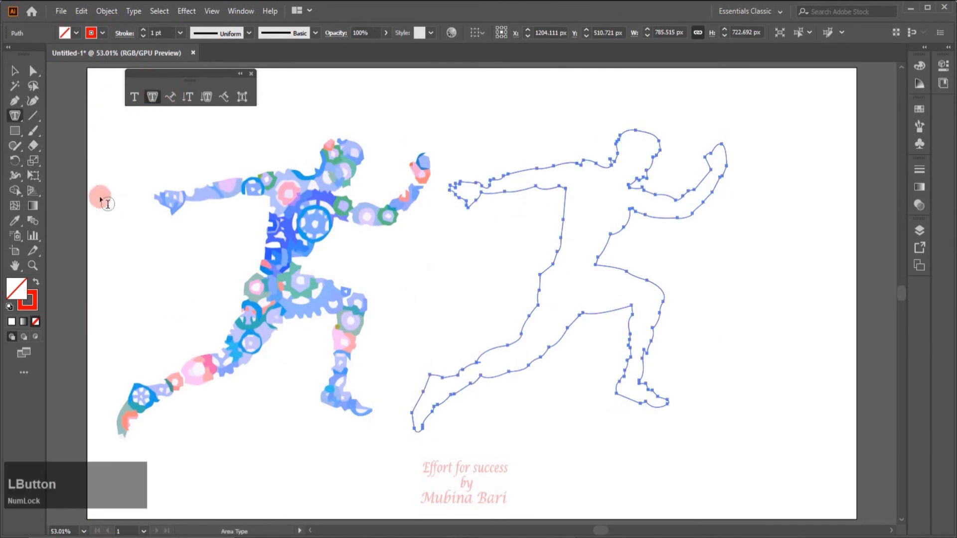
left_click(622, 131)
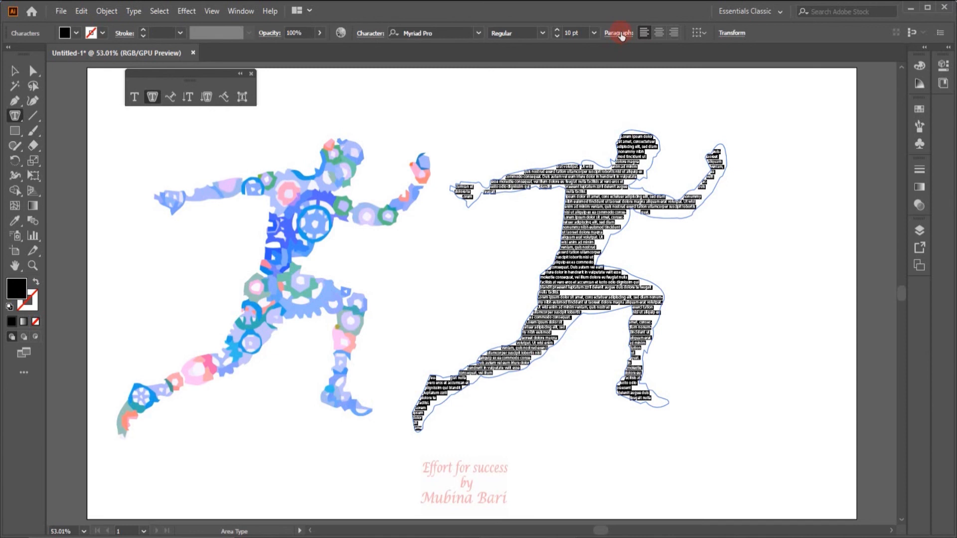
left_click(620, 34)
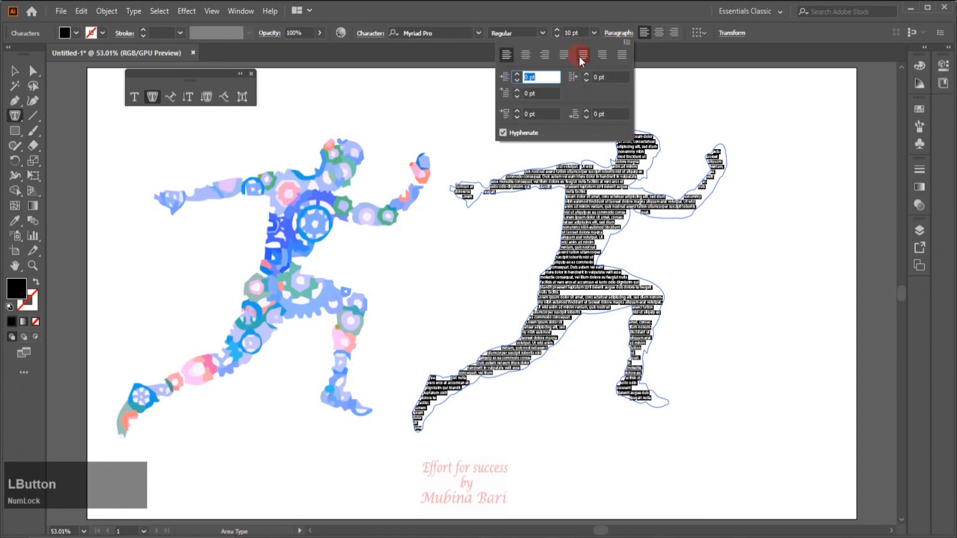
left_click(621, 54)
left_click(621, 54)
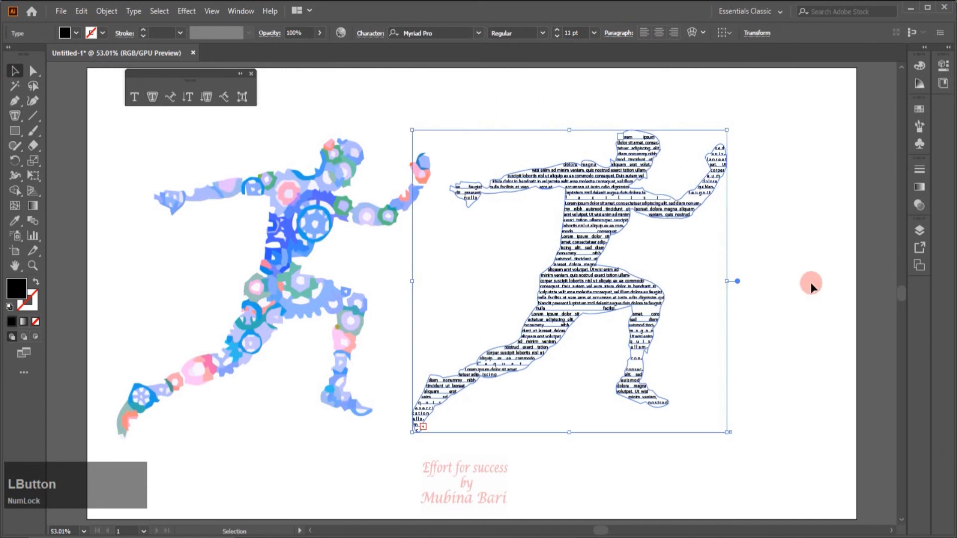
left_click(810, 282)
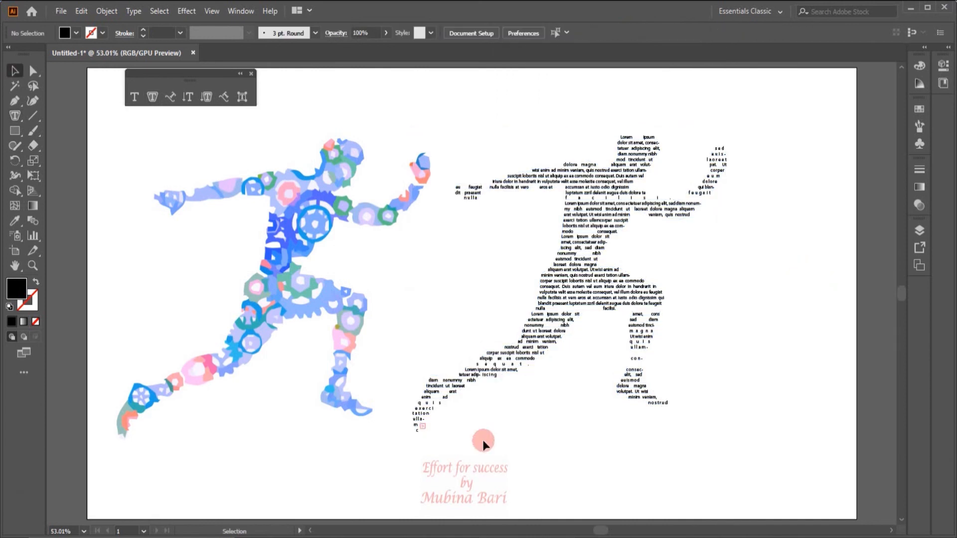